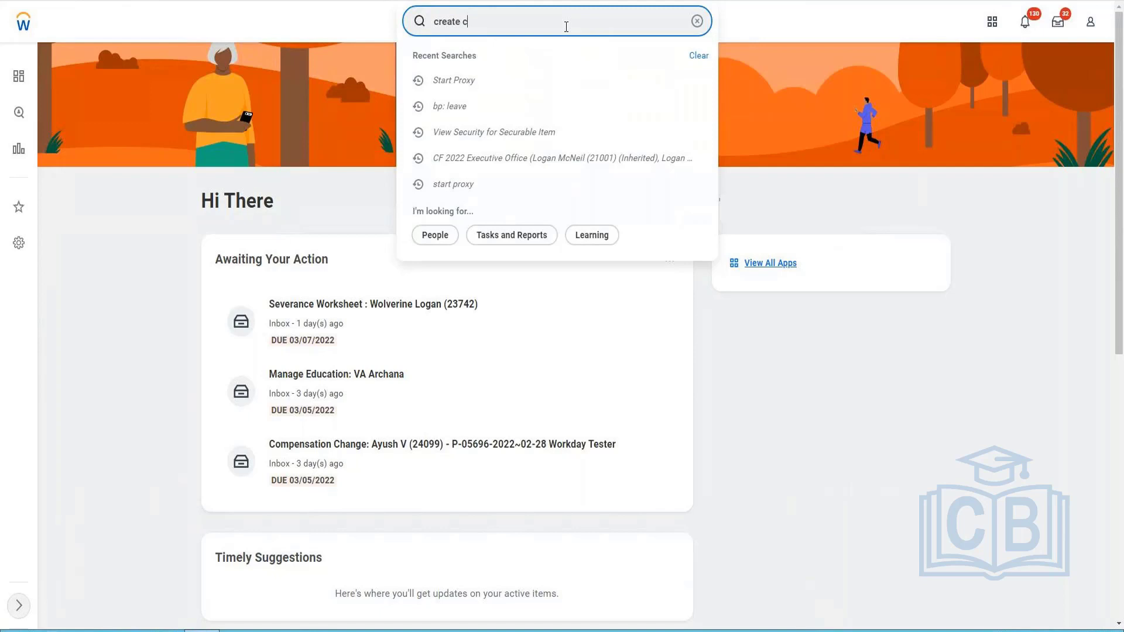
Find and open the Create Custom Report task
{"action": "type", "text": "ust report"}
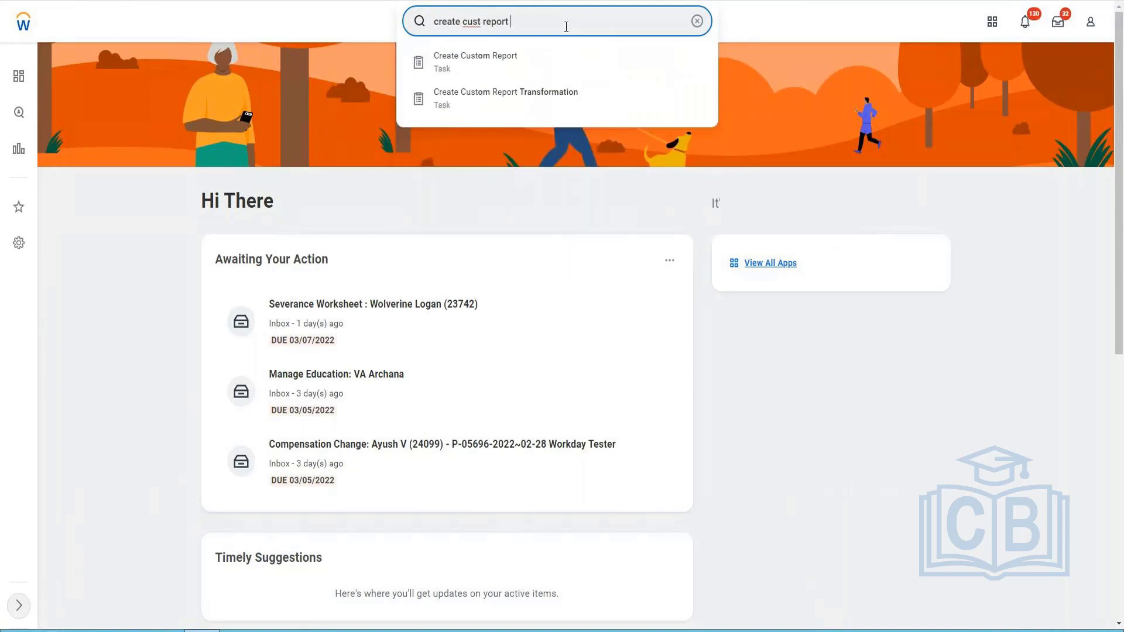
{"action": "key", "text": "Down"}
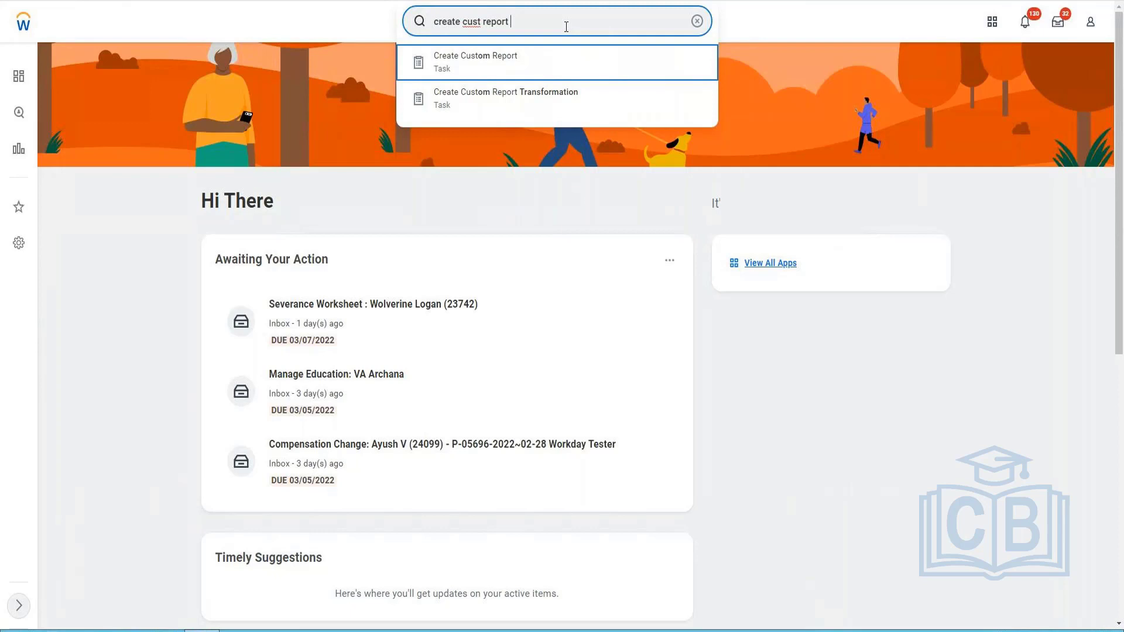
{"action": "key", "text": "Return"}
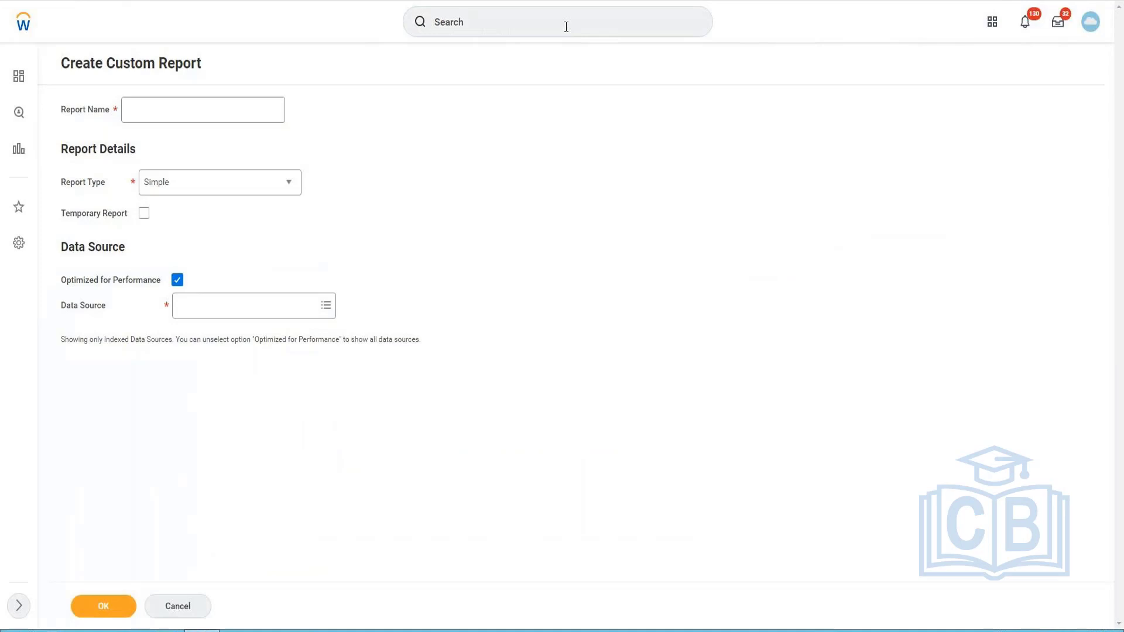
Name the report "[VIS] - Group Report" and set its report type to Advanced
{"action": "left_click", "coordinate": [170, 115]}
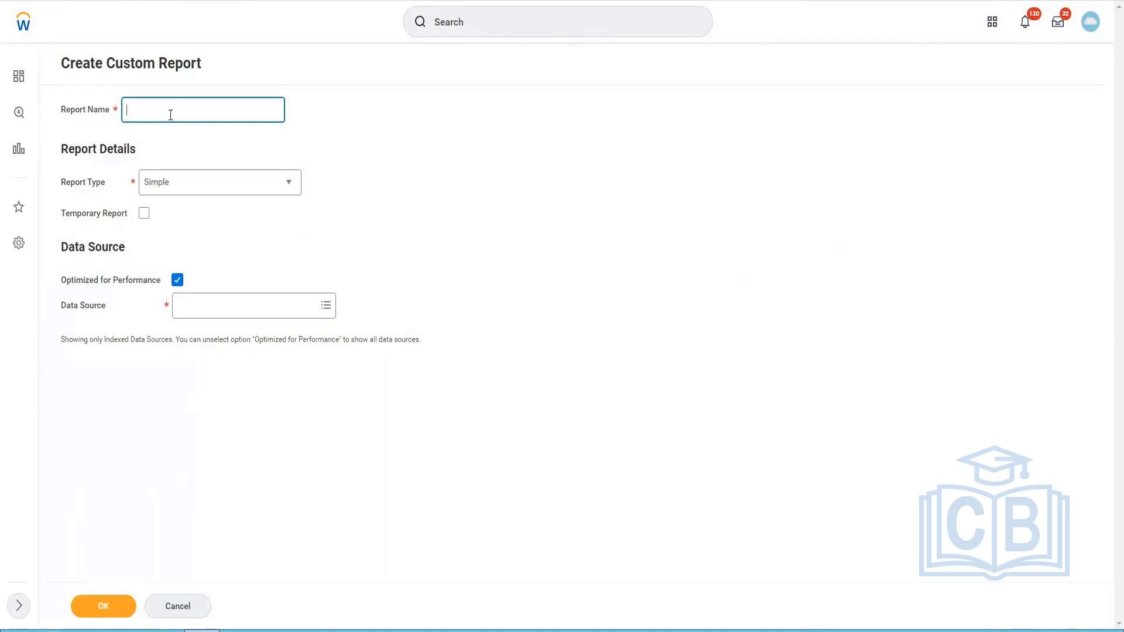
{"action": "type", "text": "[VIS] -"}
{"action": "type", "text": "Group Report"}
{"action": "key", "text": "Tab"}
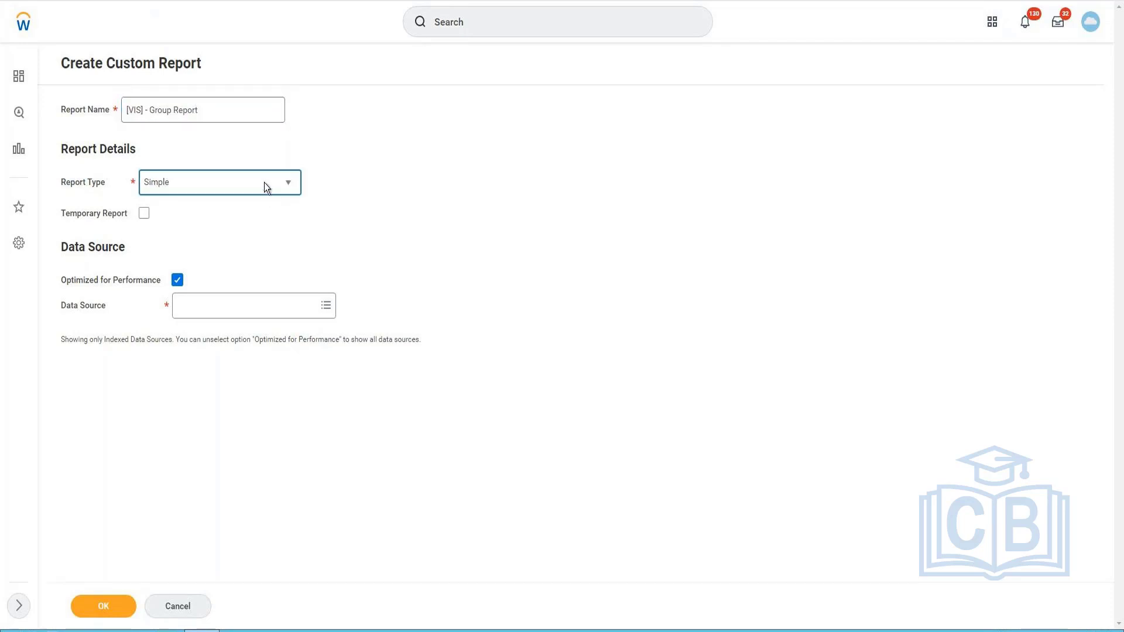
{"action": "left_click", "coordinate": [261, 185]}
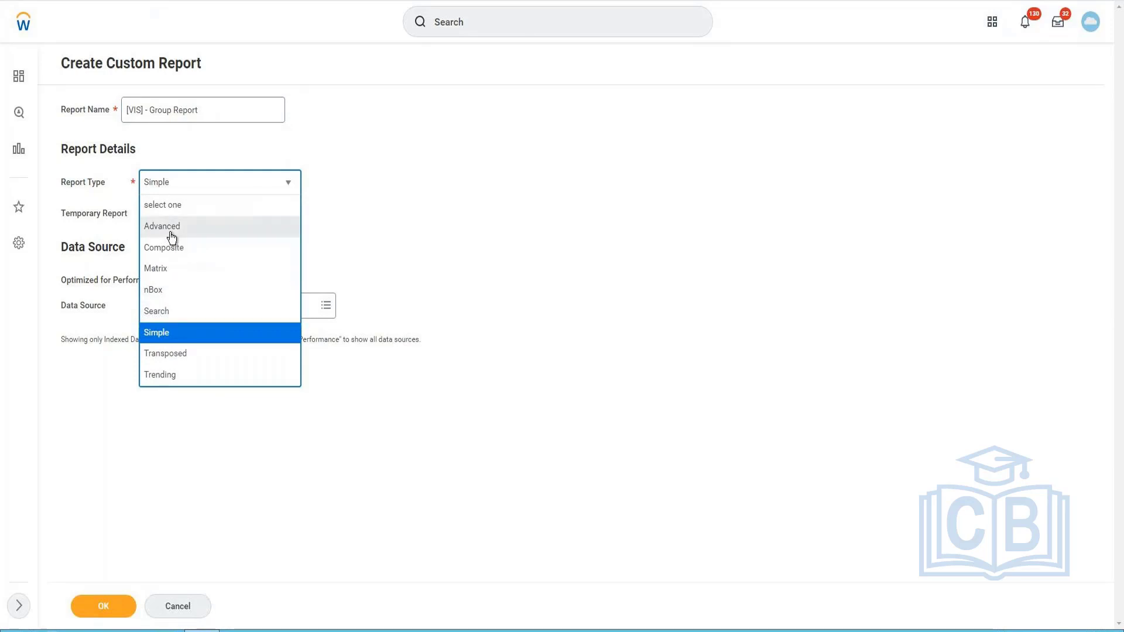
{"action": "left_click", "coordinate": [171, 226]}
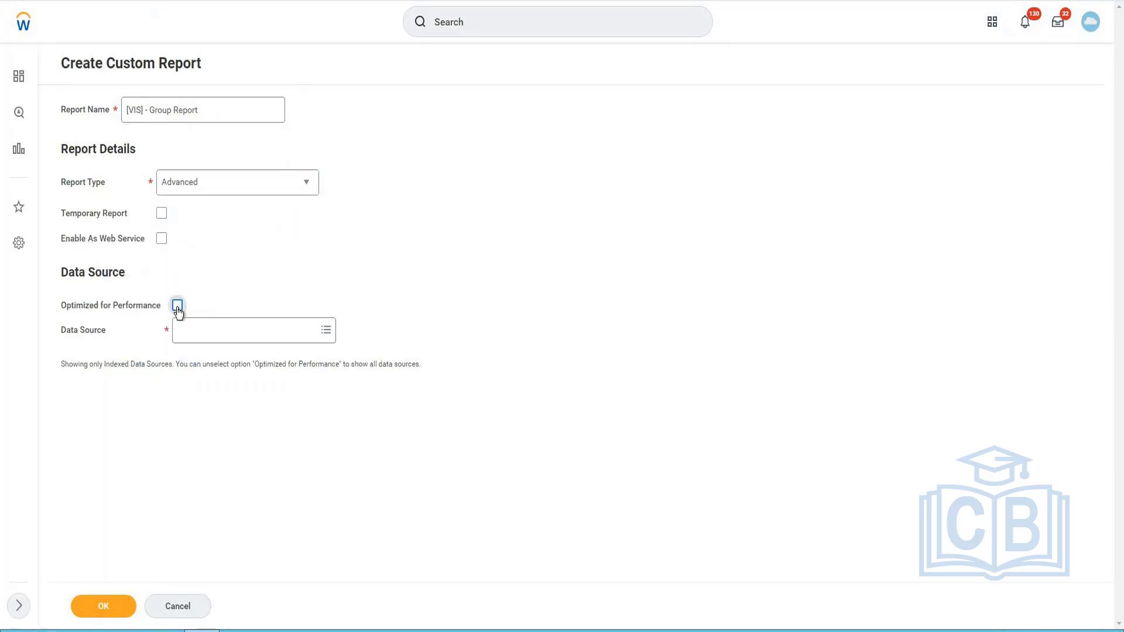
Try Expense items as the data source with Optimized for Performance cleared, and remove that selection again
{"action": "left_click", "coordinate": [178, 307]}
{"action": "left_click", "coordinate": [223, 339]}
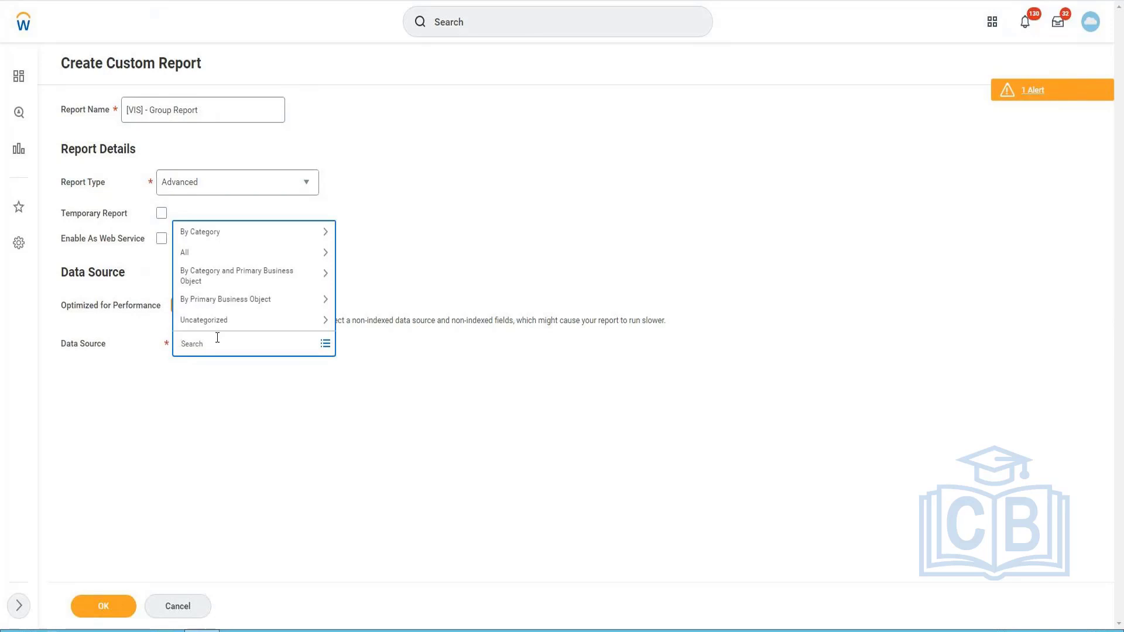
{"action": "type", "text": "Expense"}
{"action": "key", "text": "Return"}
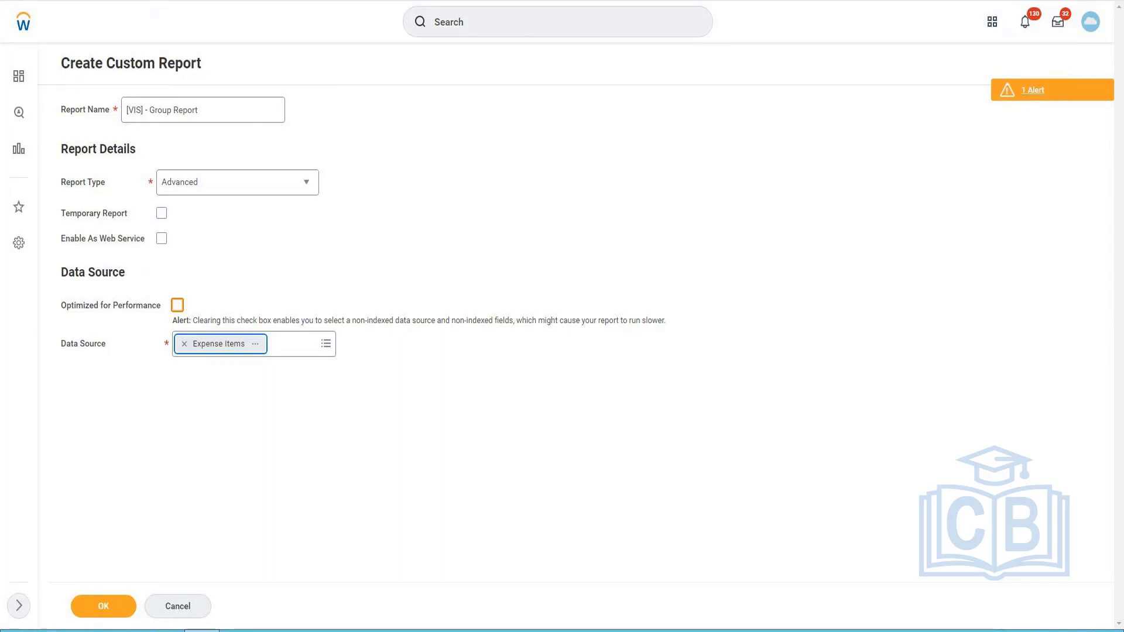
{"action": "left_click", "coordinate": [184, 344]}
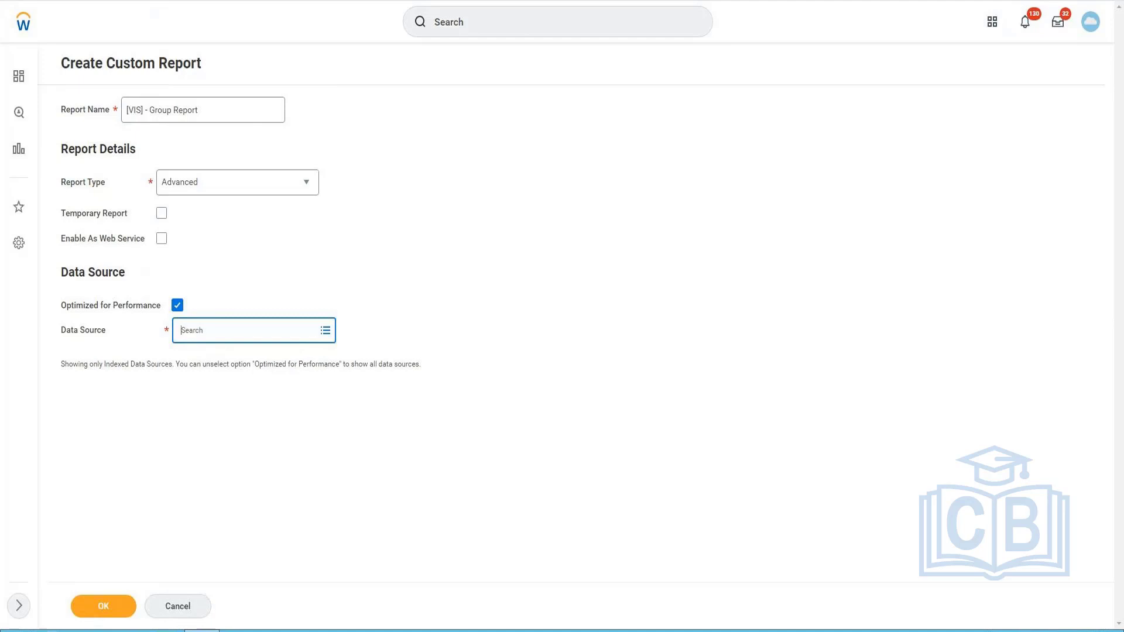
Clear Optimized for Performance, search the data sources for "Expense Report" and select Expense Report Lines for Company
{"action": "left_click", "coordinate": [180, 305]}
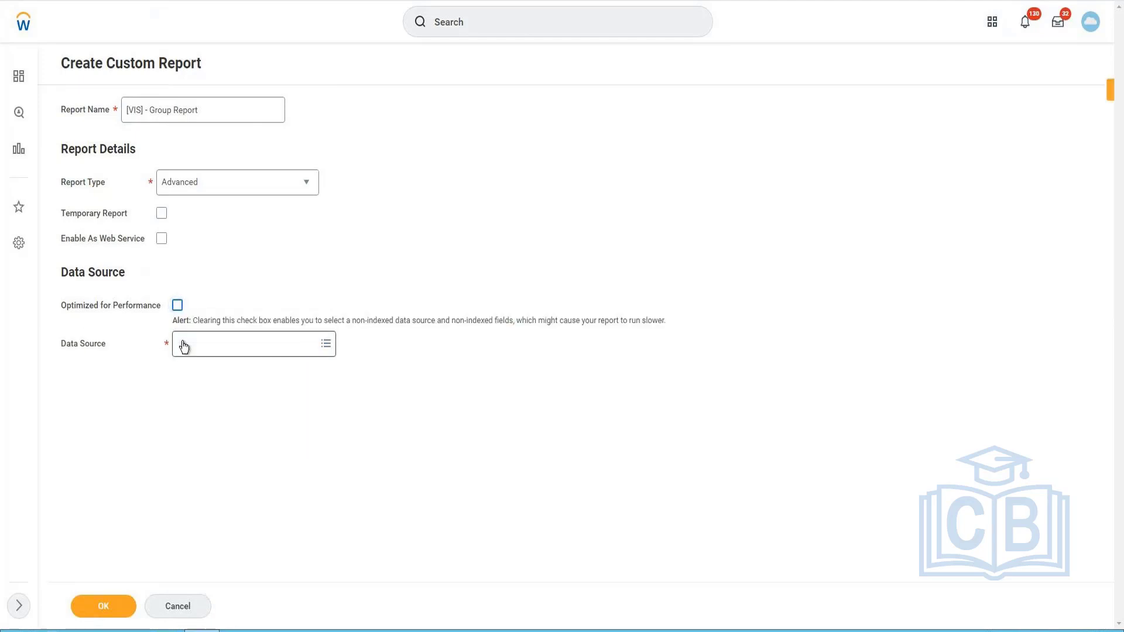
{"action": "left_click", "coordinate": [203, 345]}
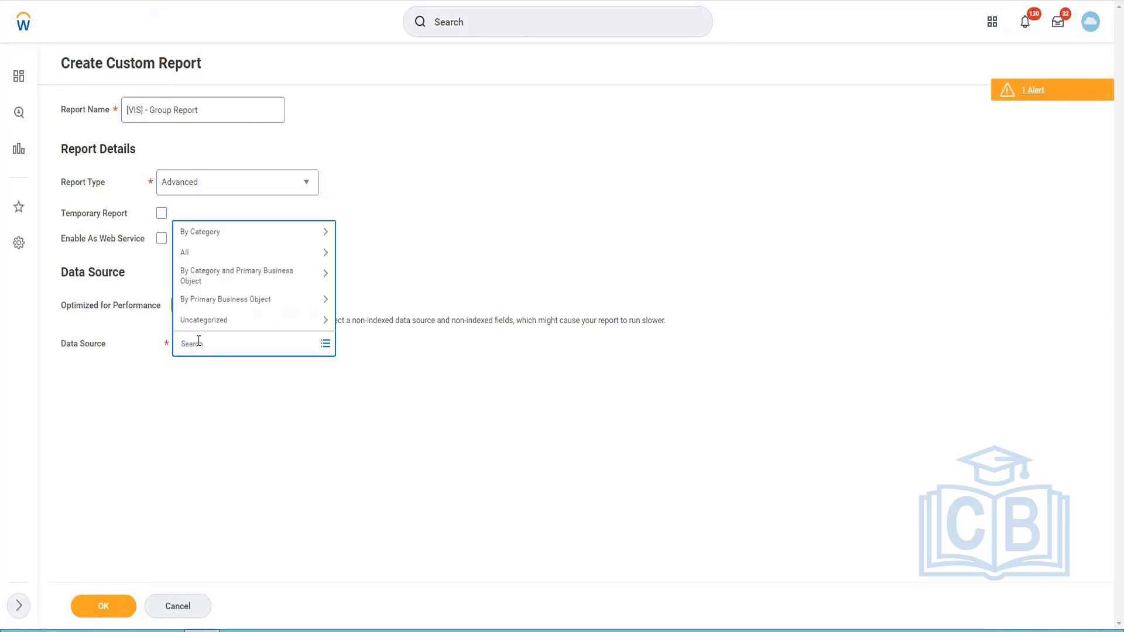
{"action": "type", "text": "Expense Report"}
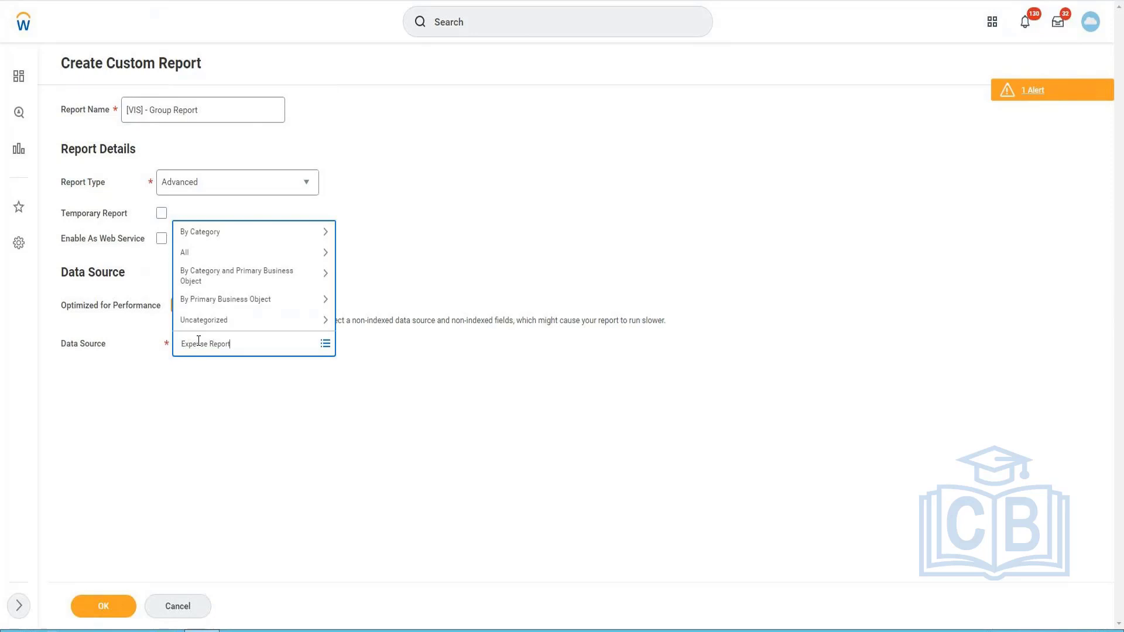
{"action": "key", "text": "Return"}
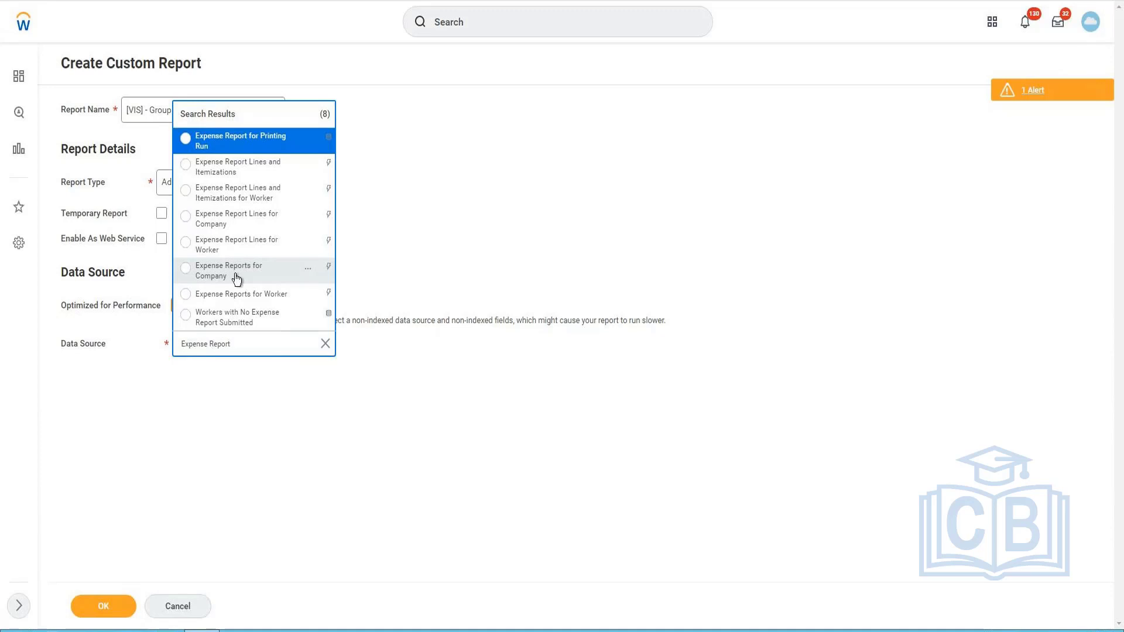
{"action": "left_click", "coordinate": [234, 231]}
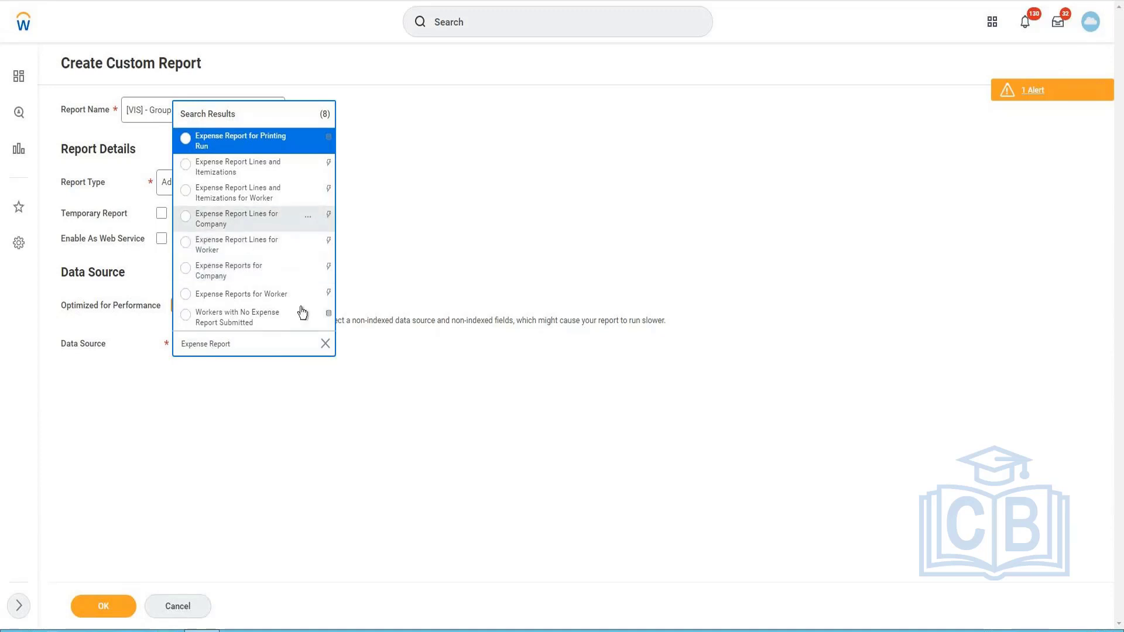
Examine the description in the details of the selected Expense Report Lines for Company data source
{"action": "left_click", "coordinate": [304, 335]}
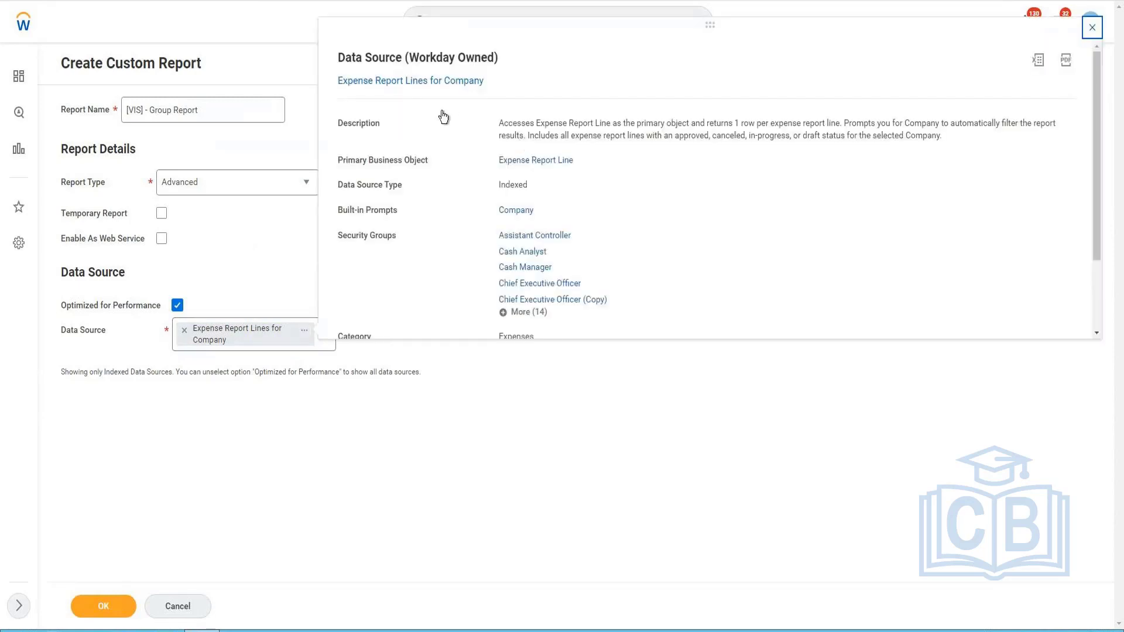
{"action": "left_click_drag", "start_coordinate": [526, 123], "coordinate": [837, 124]}
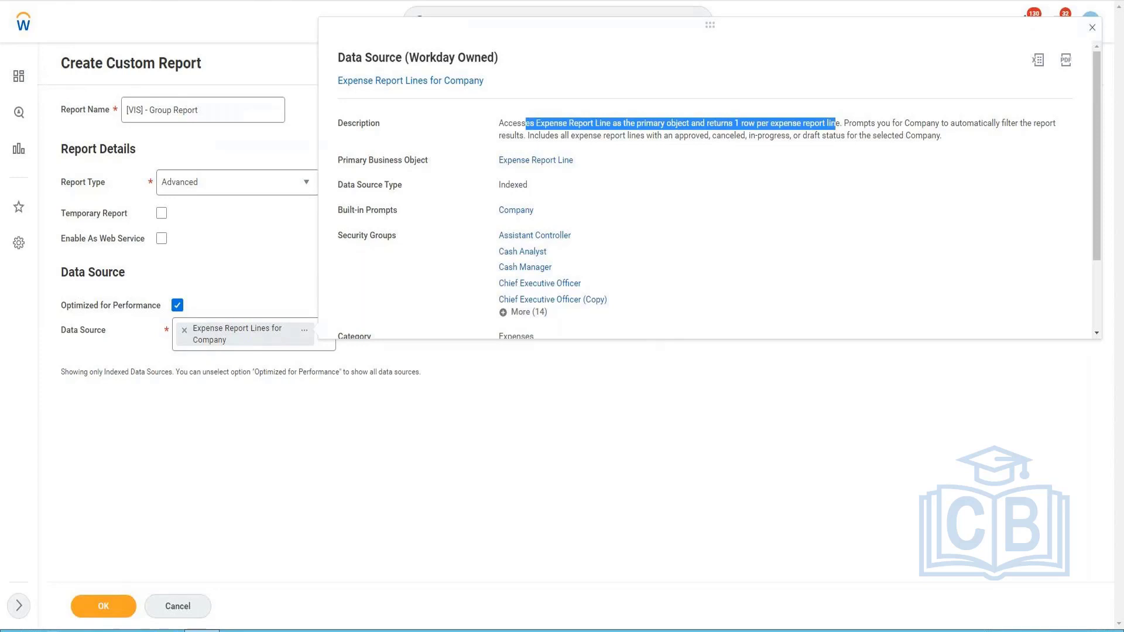
{"action": "left_click", "coordinate": [170, 384]}
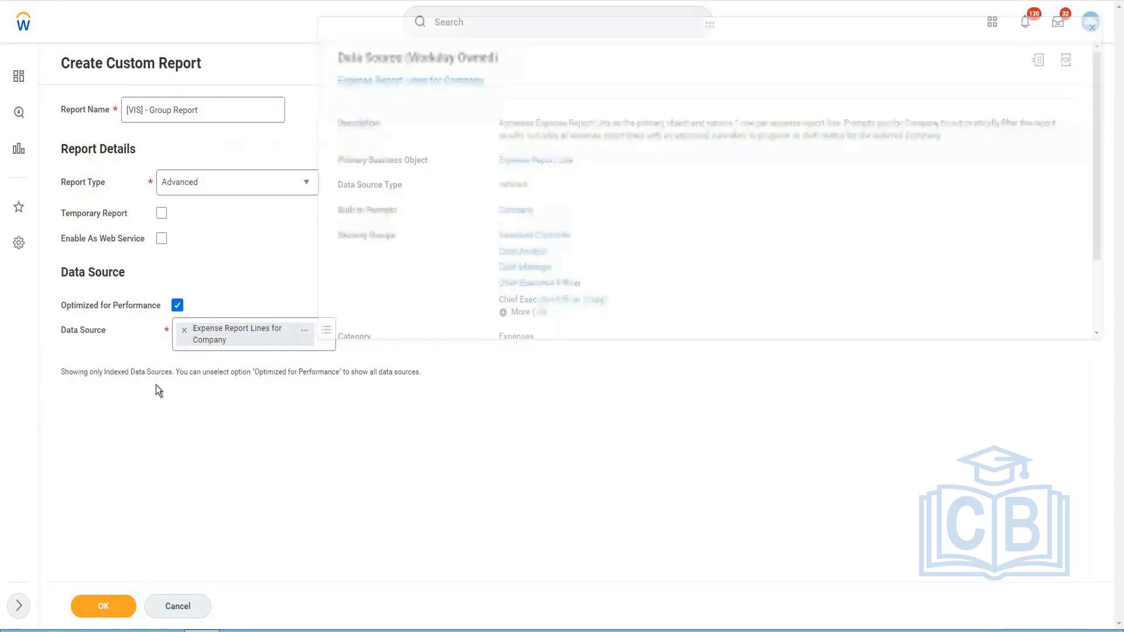
Clear the data source, search for "expense report lines", reselect Expense Report Lines for Company, and create the report
{"action": "left_click", "coordinate": [184, 330]}
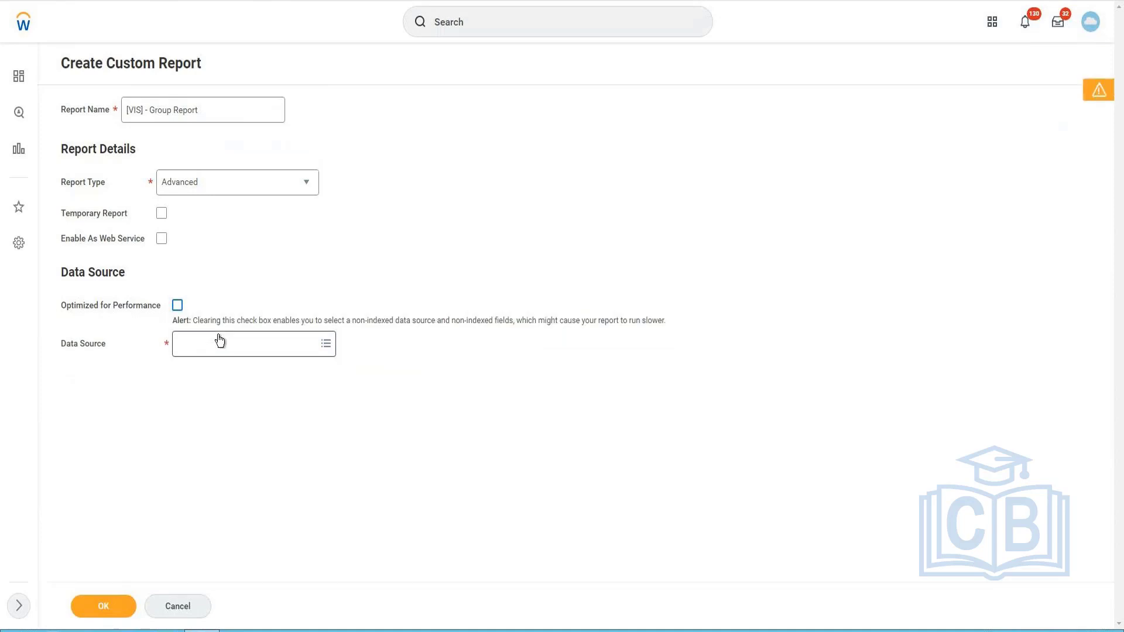
{"action": "left_click", "coordinate": [219, 336]}
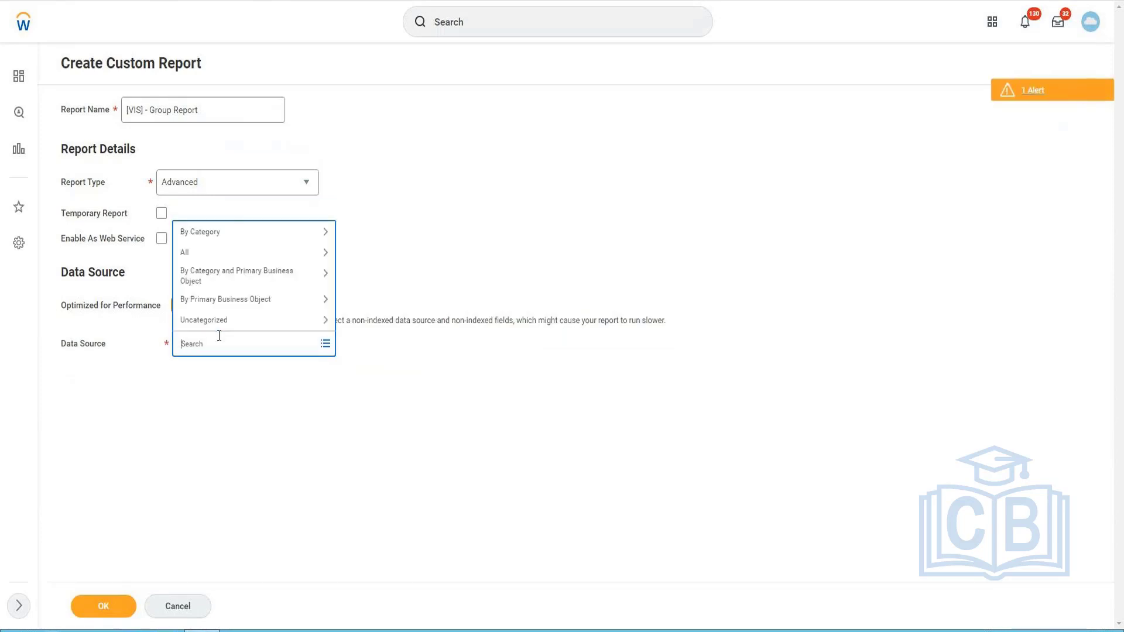
{"action": "type", "text": "exe"}
{"action": "type", "text": "en"}
{"action": "type", "text": "se"}
{"action": "type", "text": " report"}
{"action": "key", "text": "Return"}
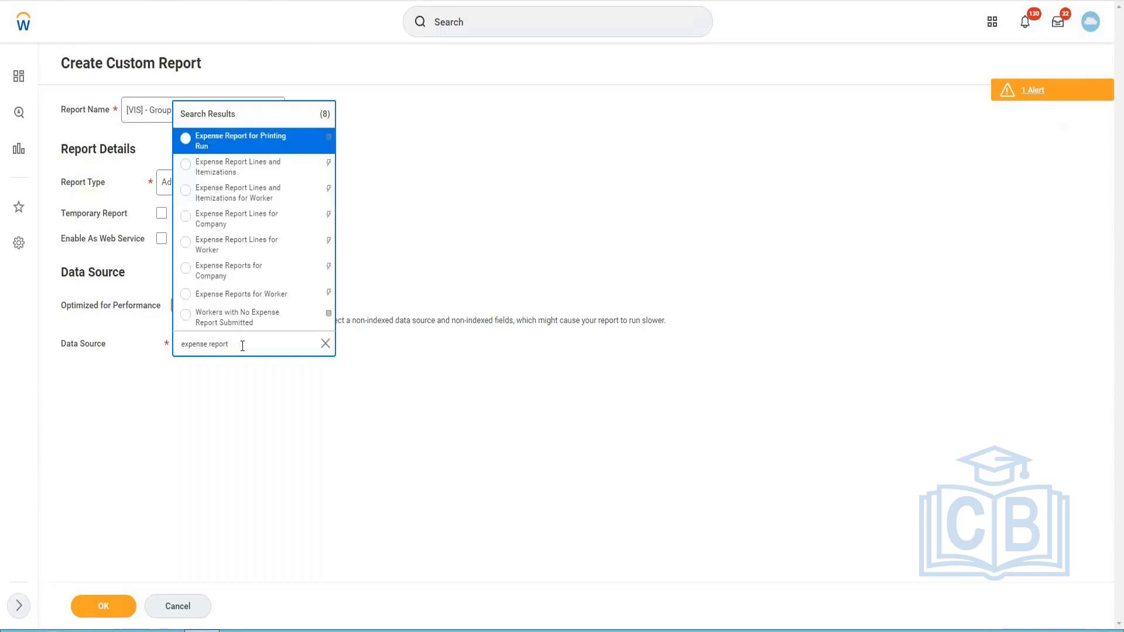
{"action": "type", "text": "line"}
{"action": "key", "text": "Return"}
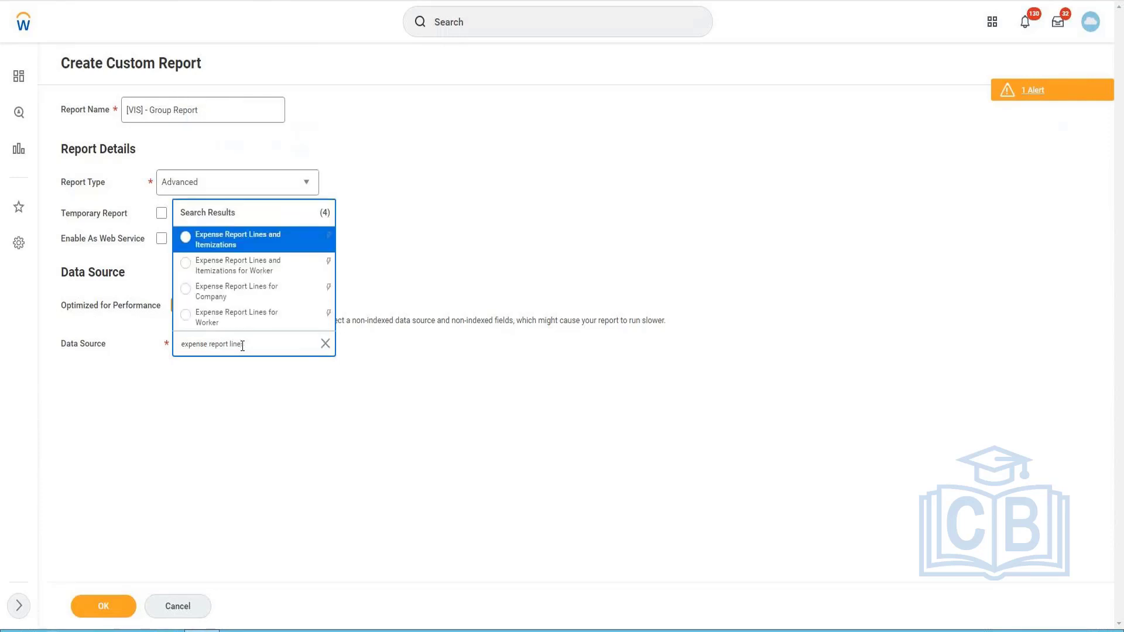
{"action": "left_click", "coordinate": [254, 299]}
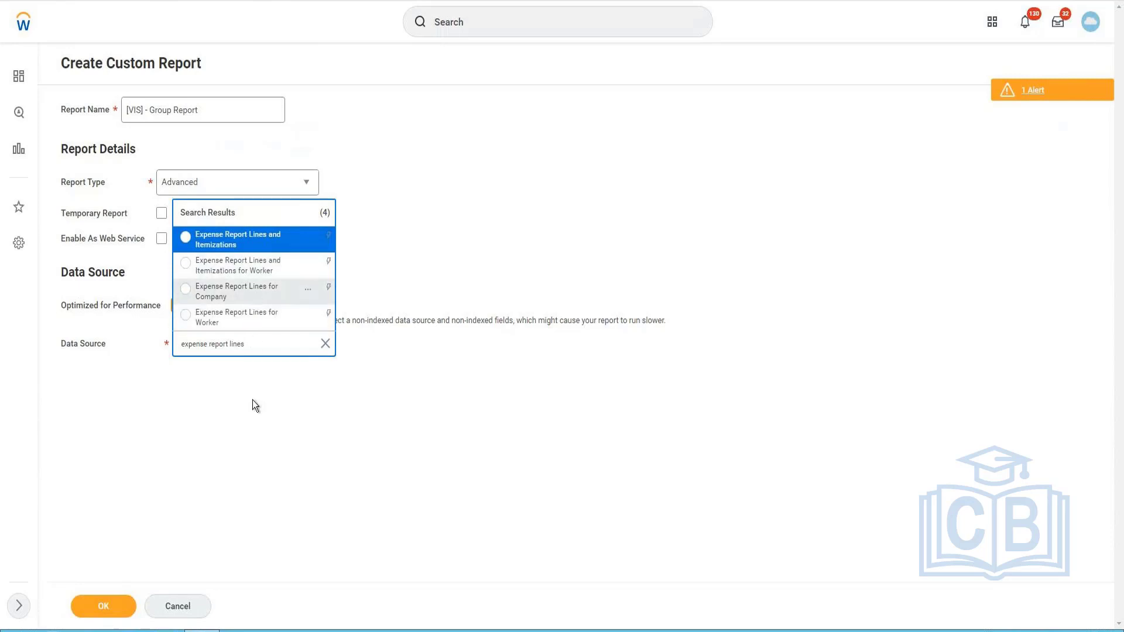
{"action": "left_click", "coordinate": [106, 606]}
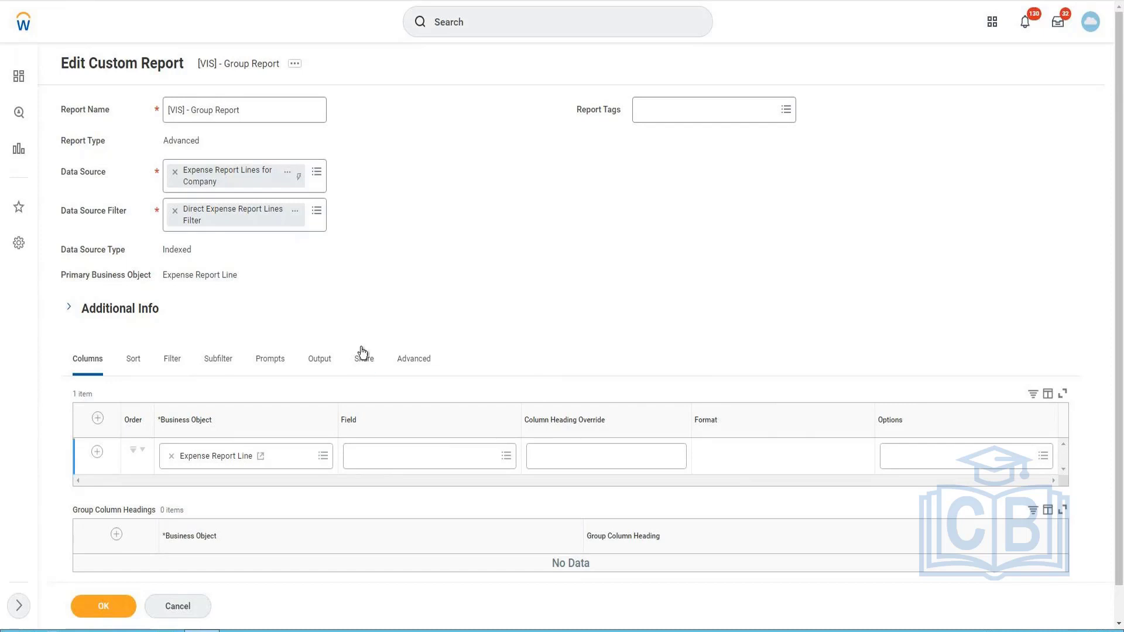
Set the field of the first report column to Group Name
{"action": "left_click", "coordinate": [433, 465]}
{"action": "type", "text": "gr"}
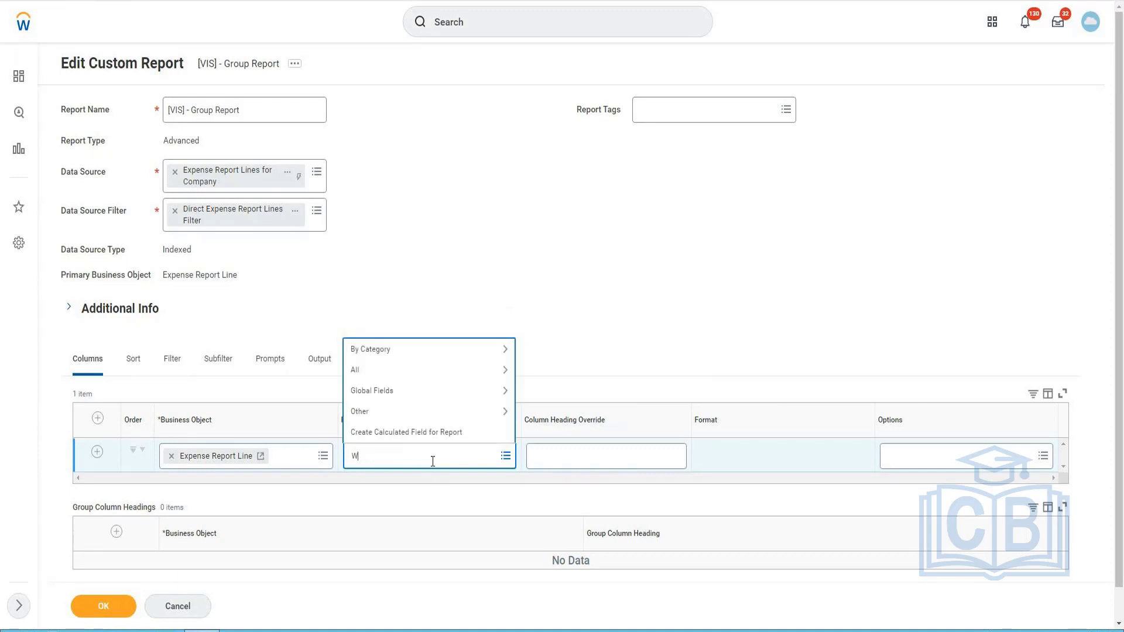
{"action": "key", "text": "BackSpace"}
{"action": "key", "text": "BackSpace"}
{"action": "type", "text": "Group Name"}
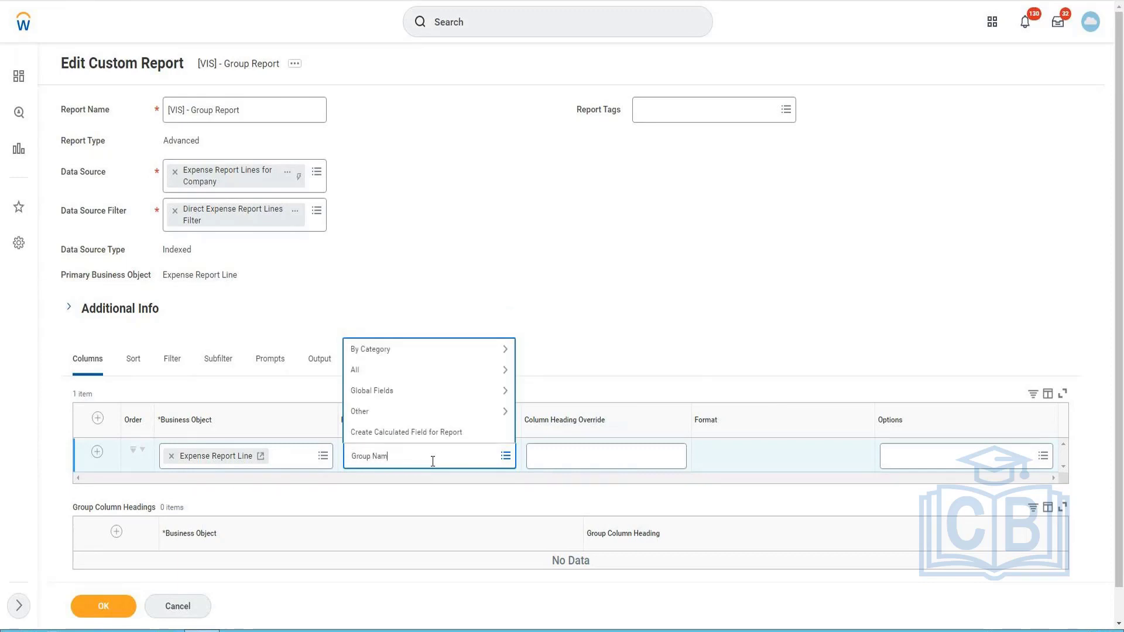
{"action": "key", "text": "Return"}
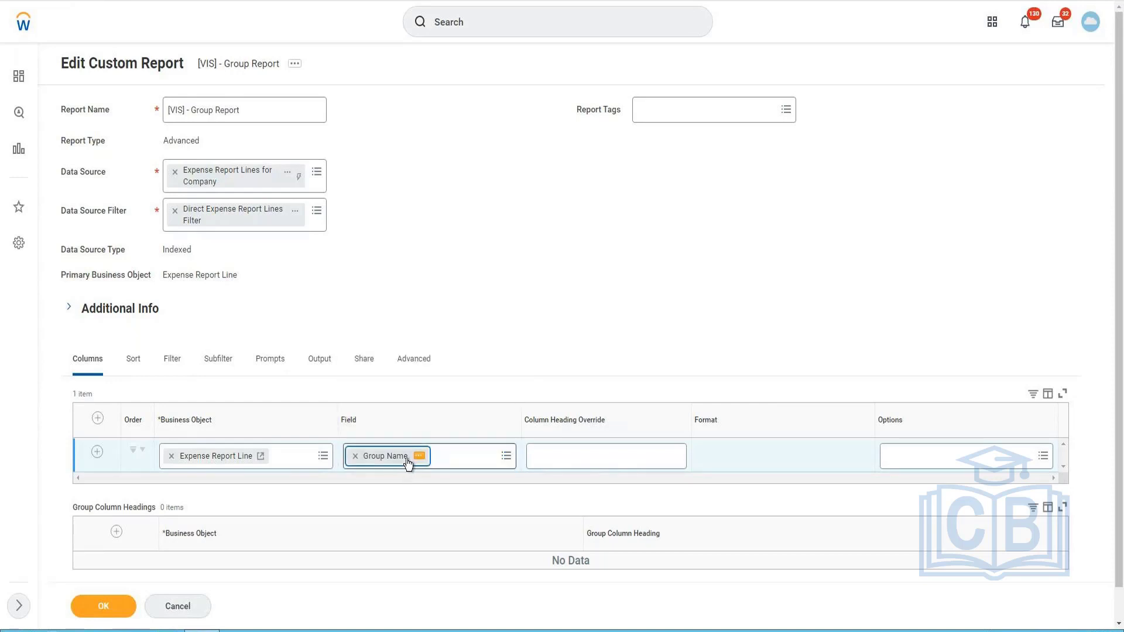
Add a second column row and override the Group Name column's heading with "Region/Cost Center"
{"action": "left_click", "coordinate": [97, 454]}
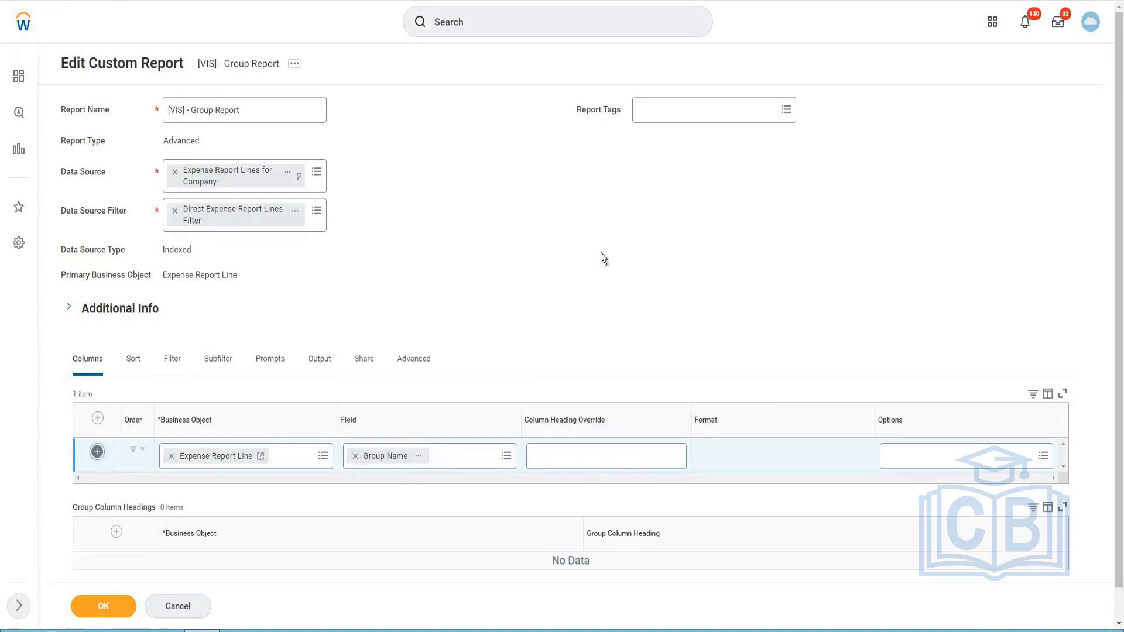
{"action": "scroll", "coordinate": [388, 486], "scroll_direction": "down", "scroll_amount": 1}
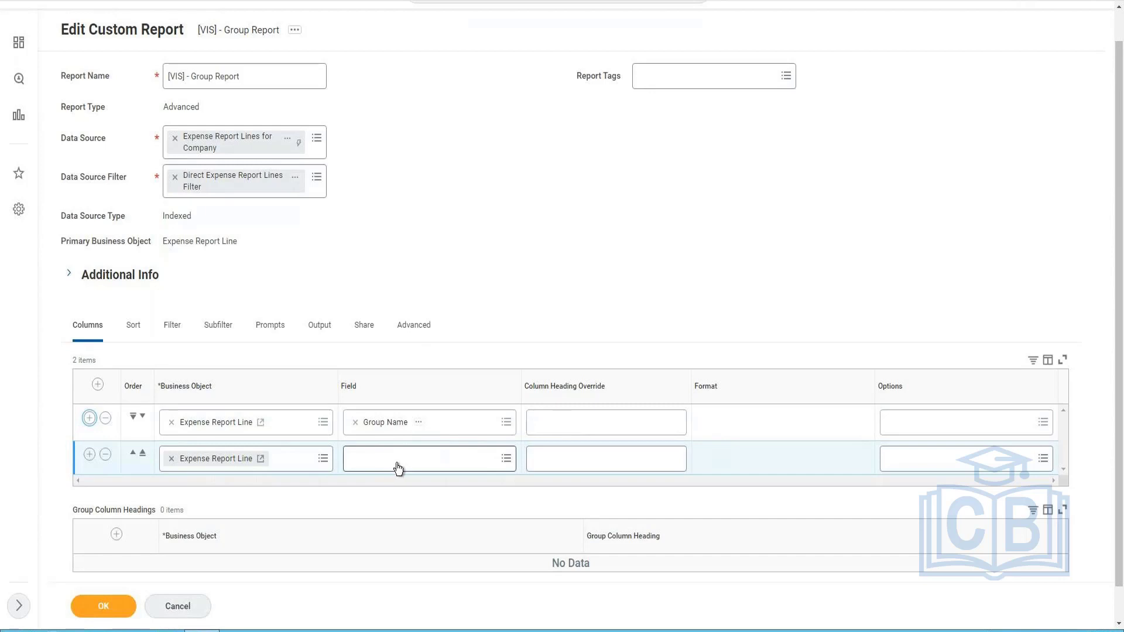
{"action": "left_click", "coordinate": [576, 428]}
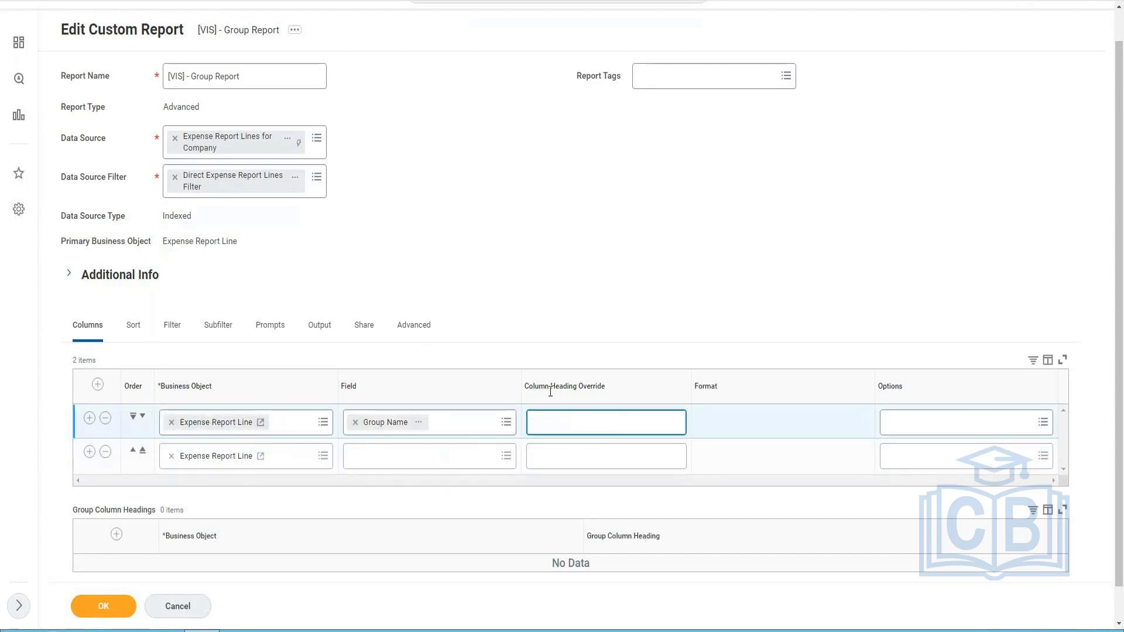
{"action": "type", "text": "Region/Cost Center"}
Examine the report field description of the Group Name column
{"action": "left_click", "coordinate": [419, 424]}
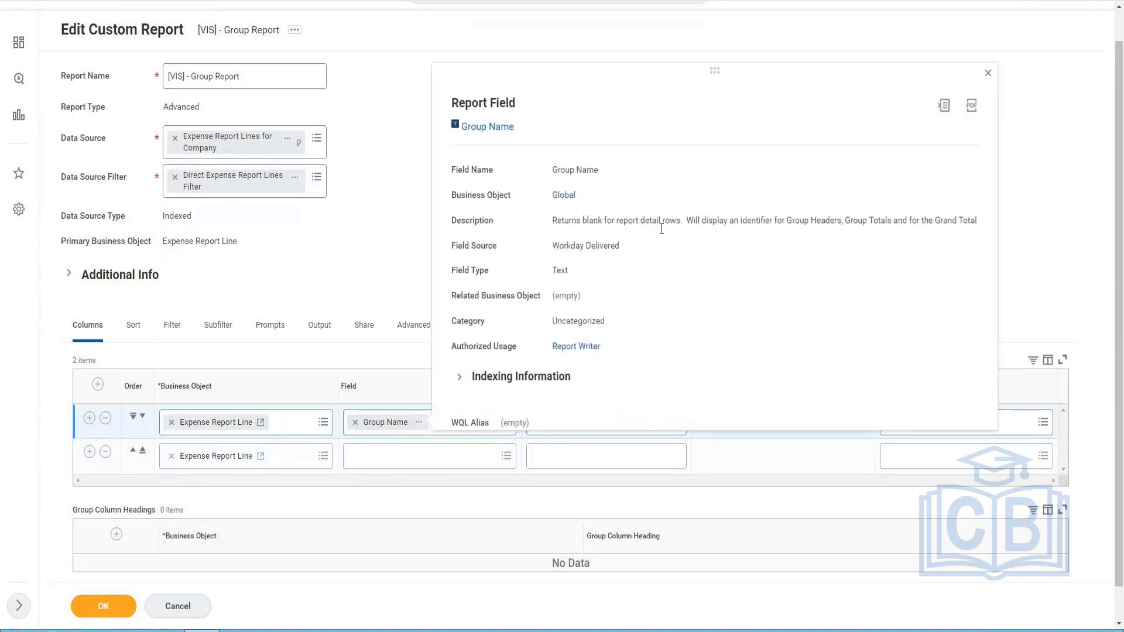
{"action": "left_click_drag", "start_coordinate": [588, 221], "coordinate": [906, 217]}
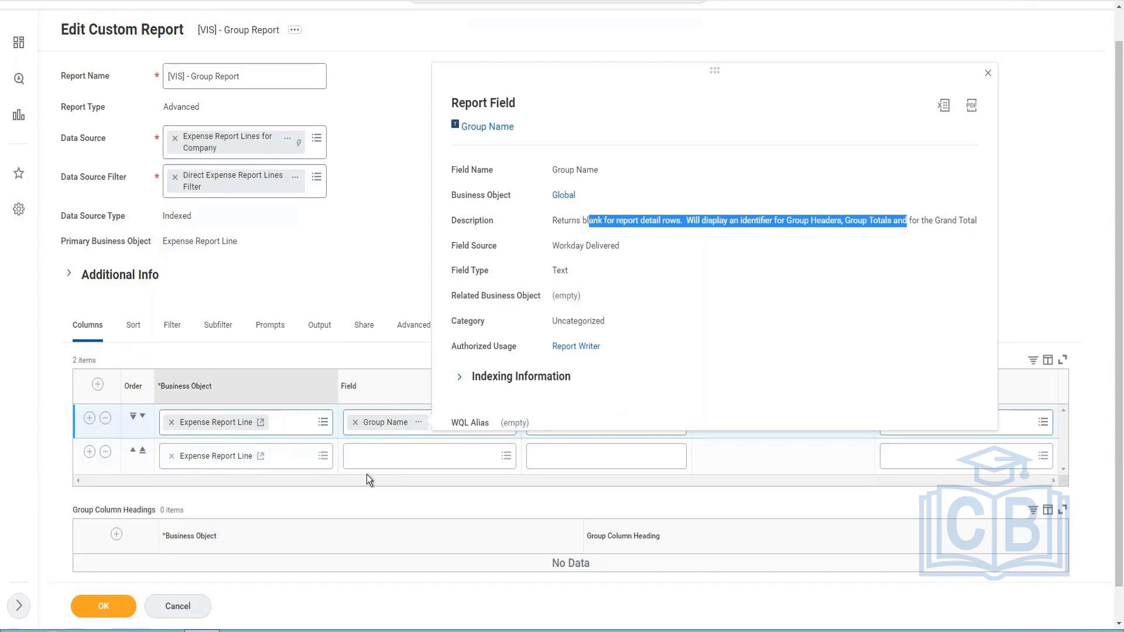
Set the field of the second report column to Worker
{"action": "left_click", "coordinate": [401, 451]}
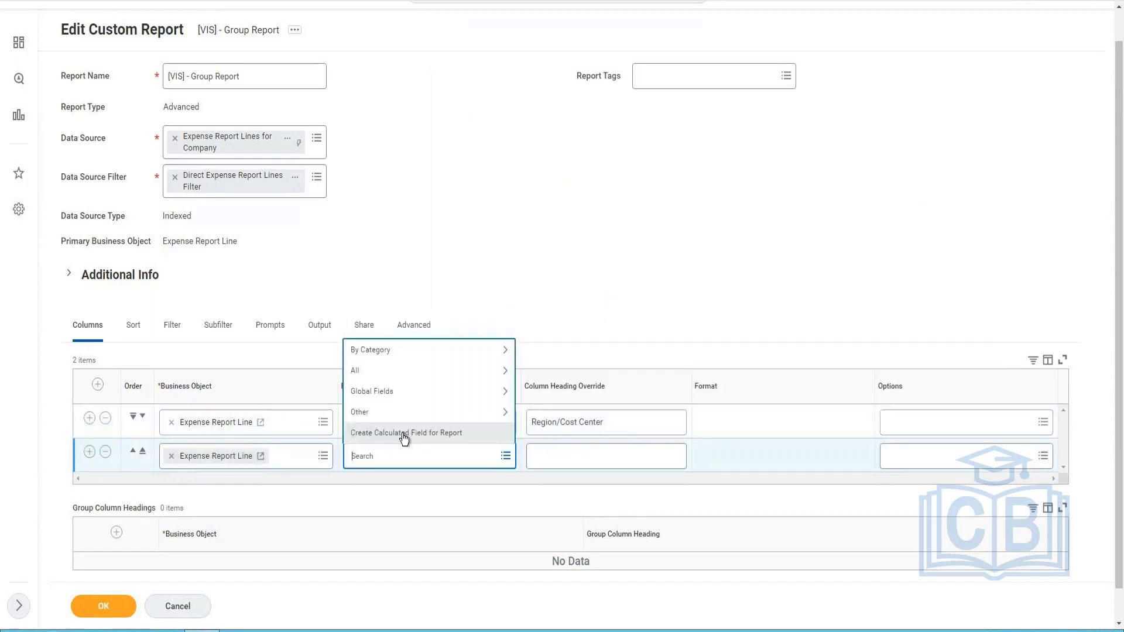
{"action": "left_click", "coordinate": [359, 457]}
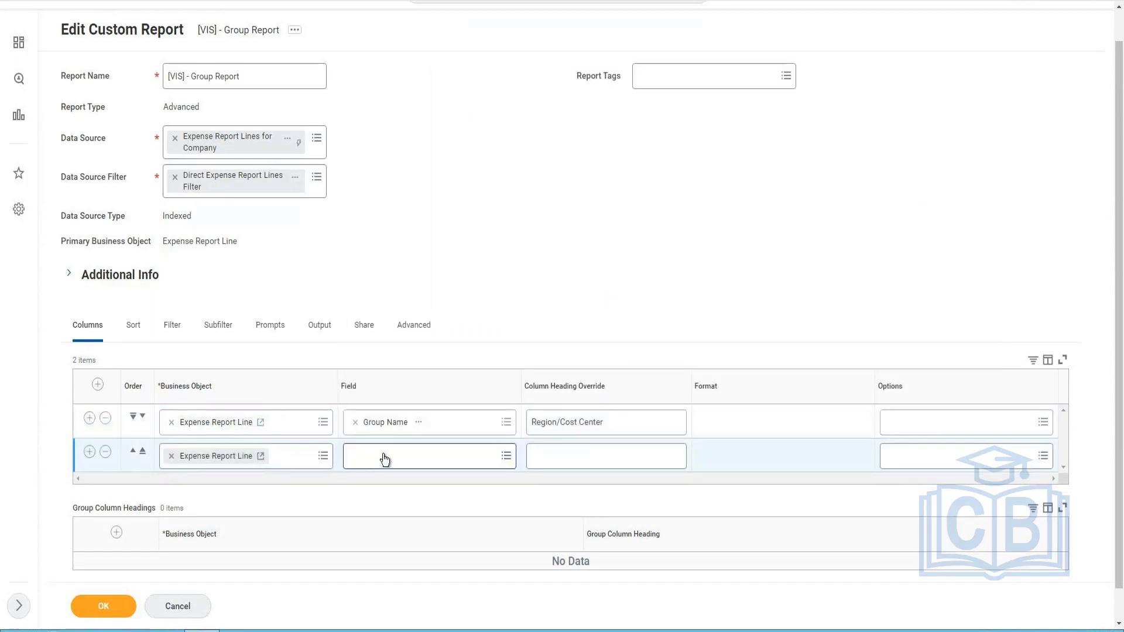
{"action": "left_click", "coordinate": [385, 459]}
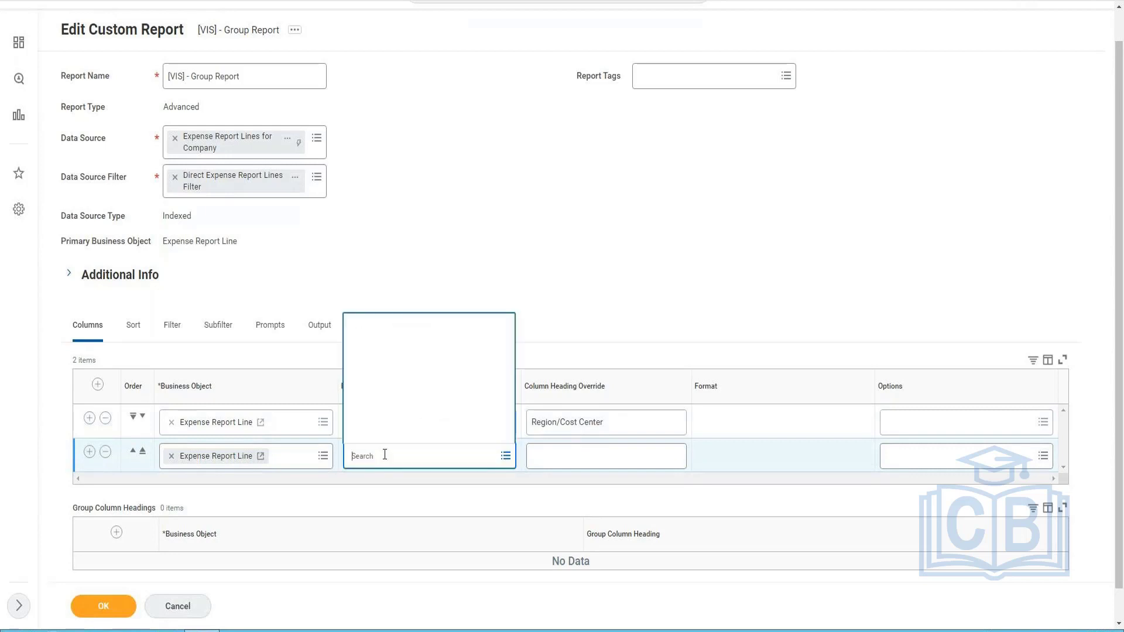
{"action": "type", "text": "Worker"}
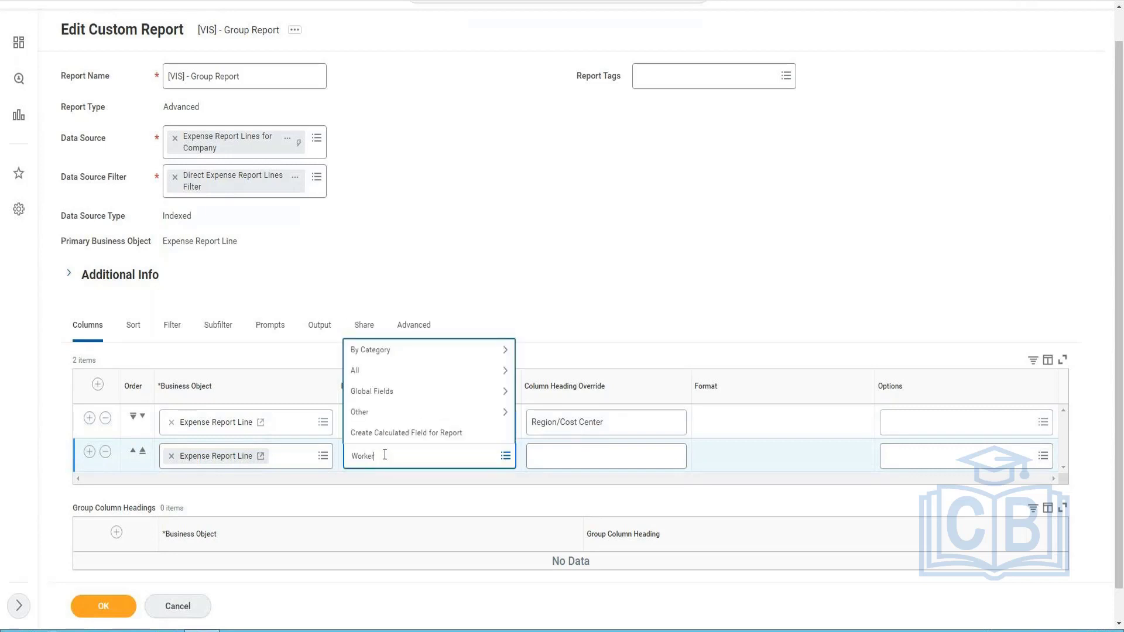
{"action": "key", "text": "Return"}
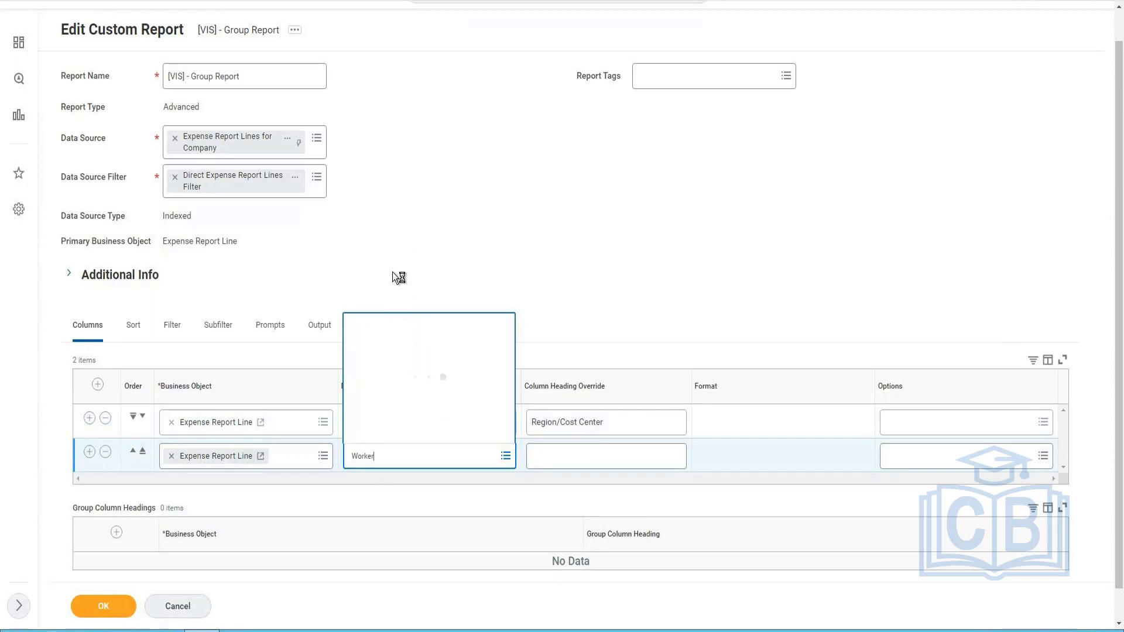
{"action": "key", "text": "Return"}
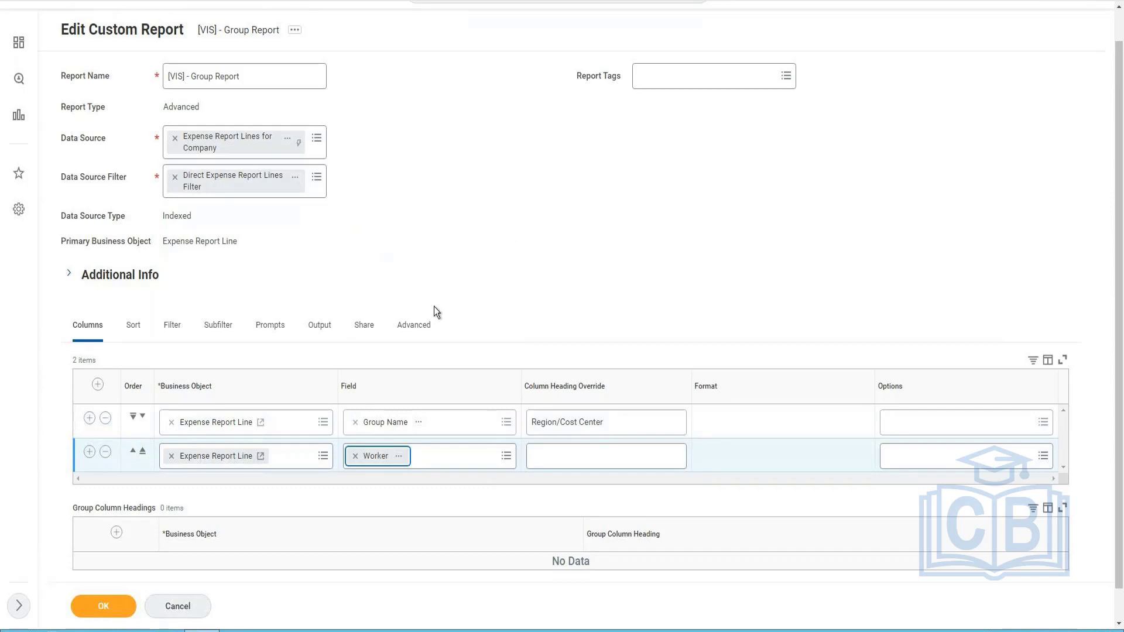
Add a third report column, search for "Expense report", and set its field to Expense Report
{"action": "scroll", "coordinate": [374, 369], "scroll_direction": "down", "scroll_amount": 1}
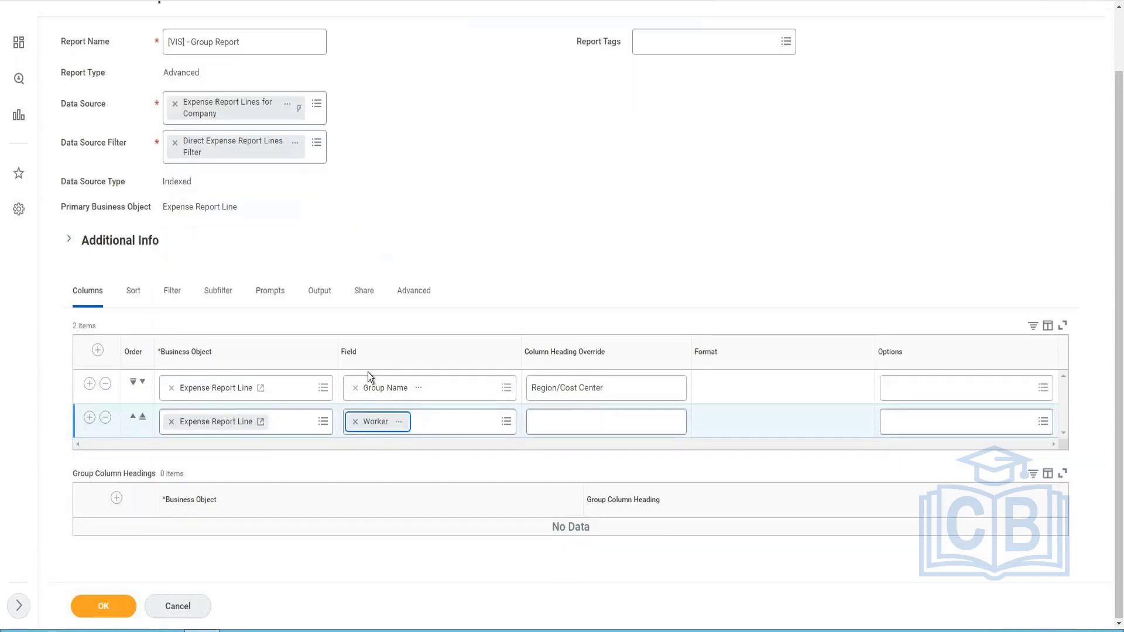
{"action": "left_click", "coordinate": [90, 420]}
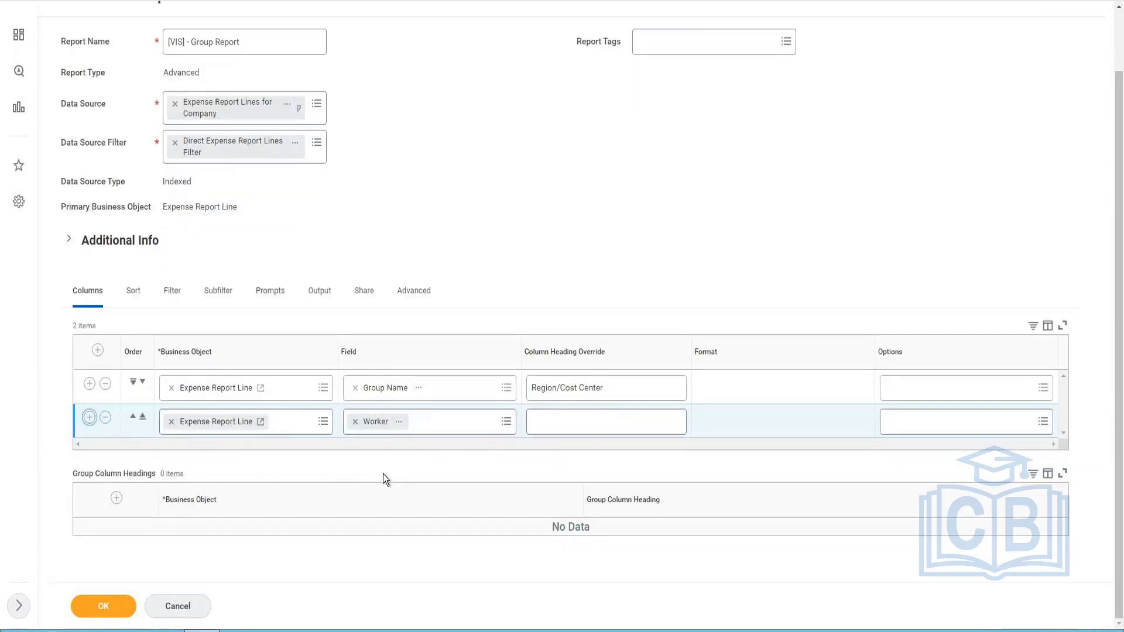
{"action": "left_click", "coordinate": [386, 448]}
{"action": "type", "text": "Ex"}
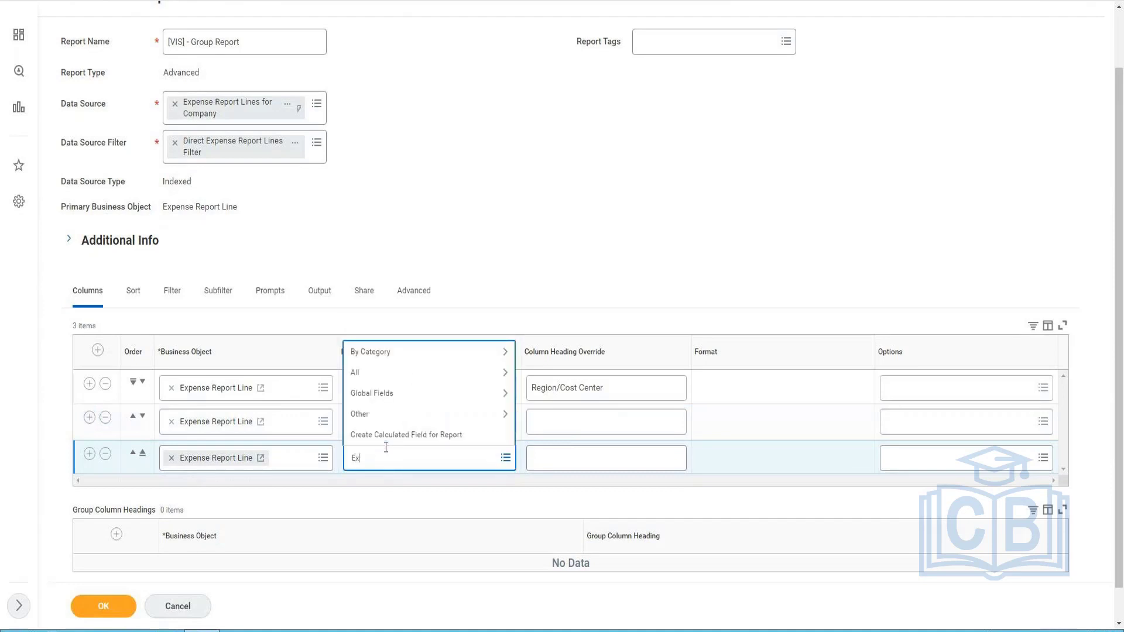
{"action": "type", "text": "pense report"}
{"action": "key", "text": "Return"}
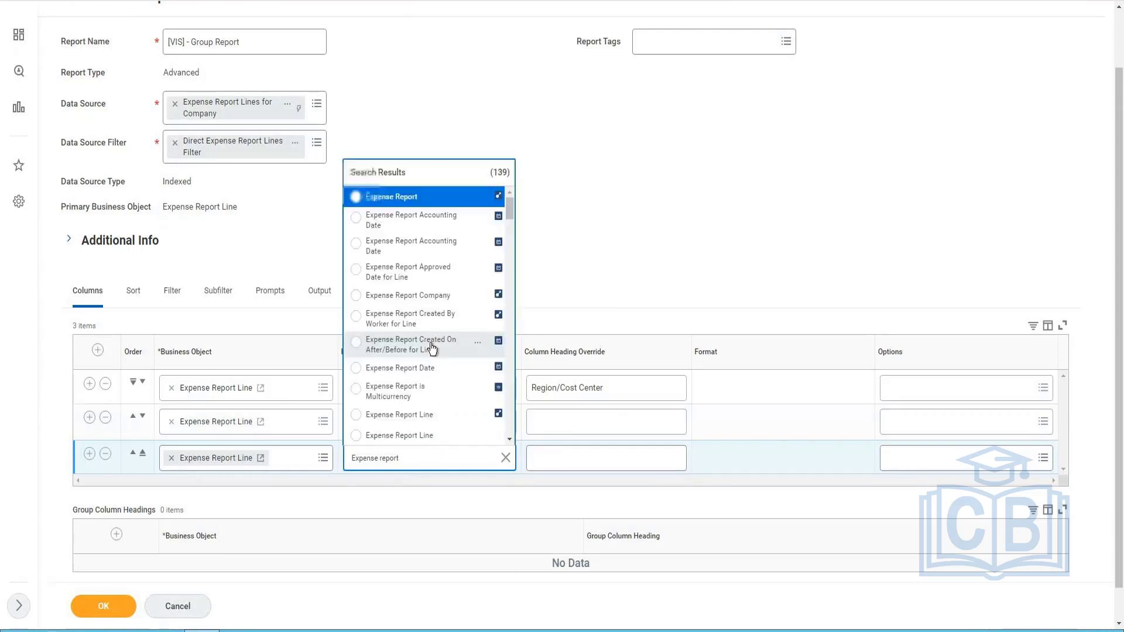
{"action": "left_click", "coordinate": [417, 202]}
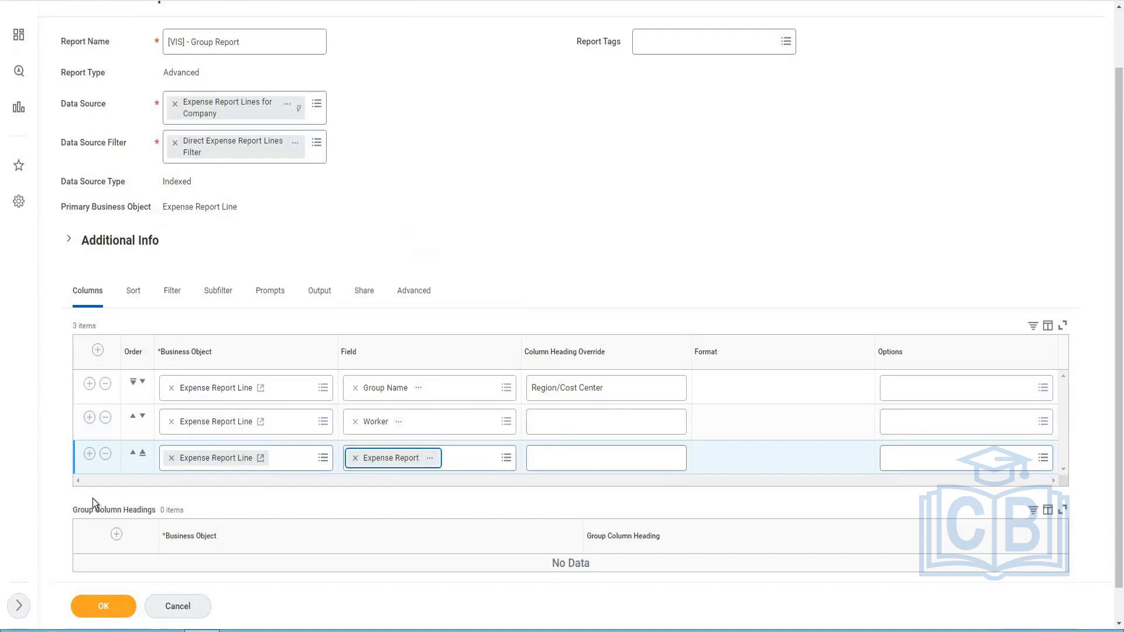
Add a fourth report column, search for "Expense Line Amount", and set its field to Expense Line Amount in USD
{"action": "left_click", "coordinate": [88, 455]}
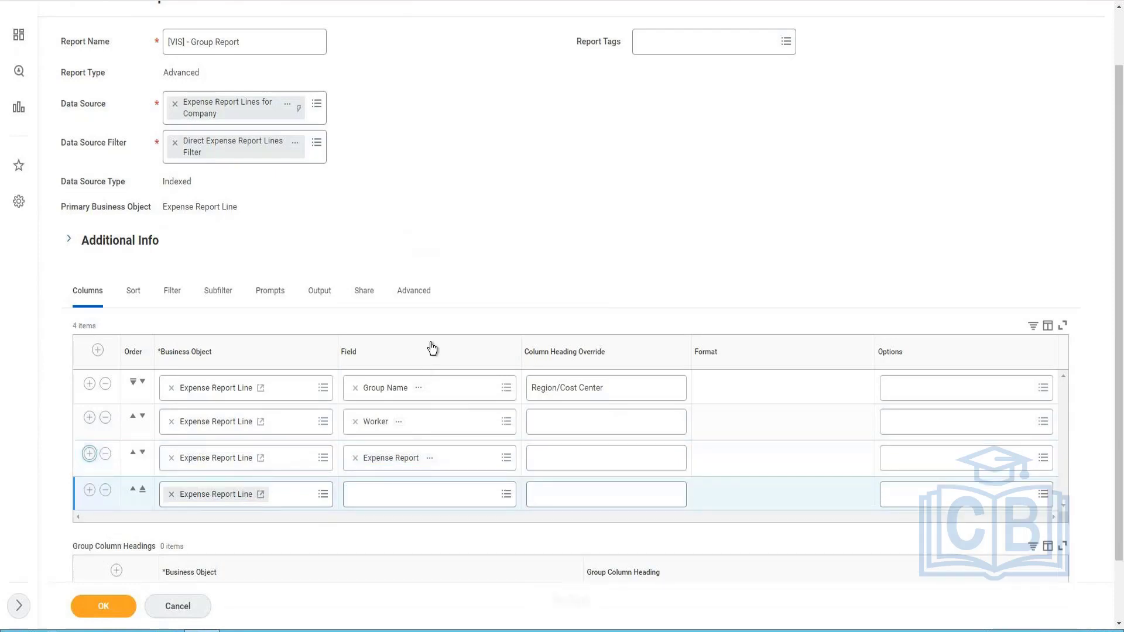
{"action": "scroll", "coordinate": [399, 502], "scroll_direction": "down", "scroll_amount": 1}
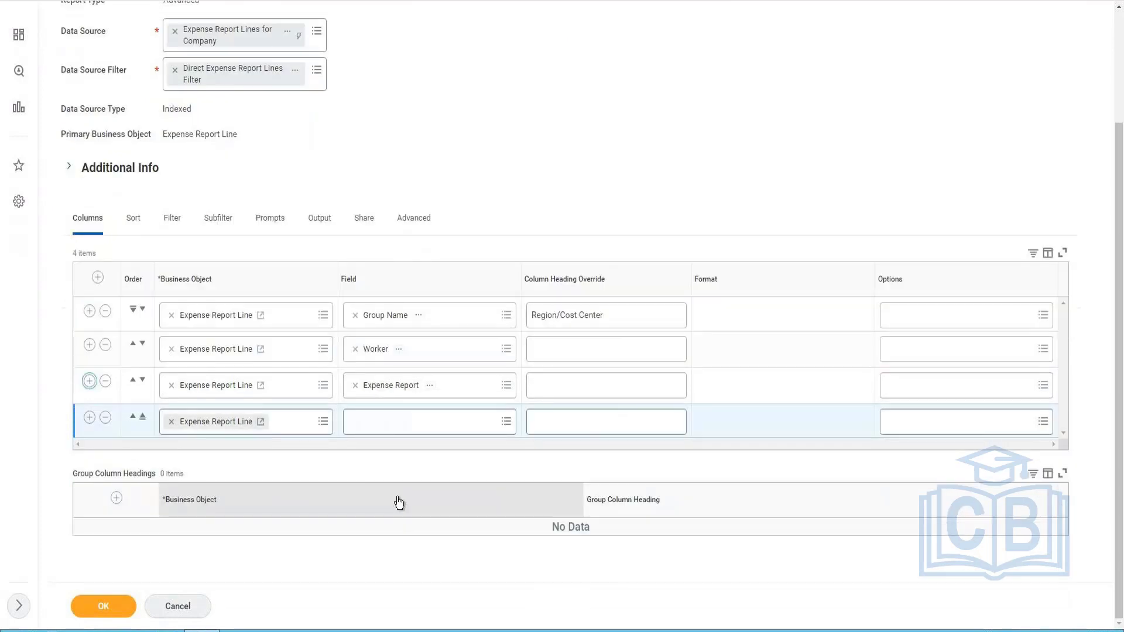
{"action": "left_click", "coordinate": [398, 421]}
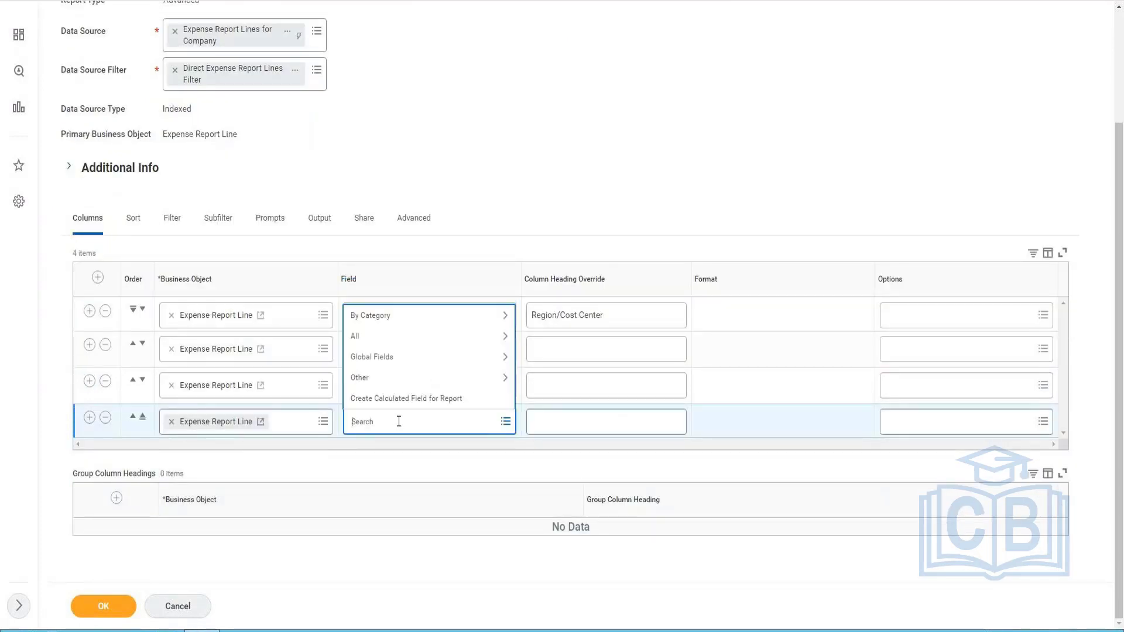
{"action": "type", "text": "Expnese"}
{"action": "key", "text": "shift+End"}
{"action": "type", "text": "pense"}
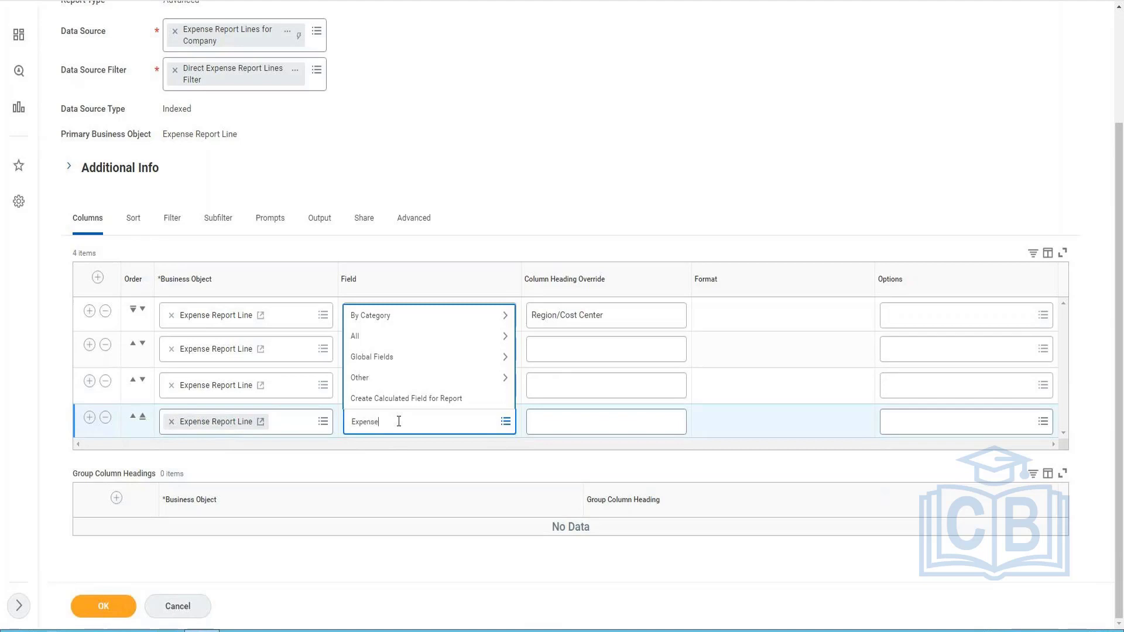
{"action": "key", "text": "Return"}
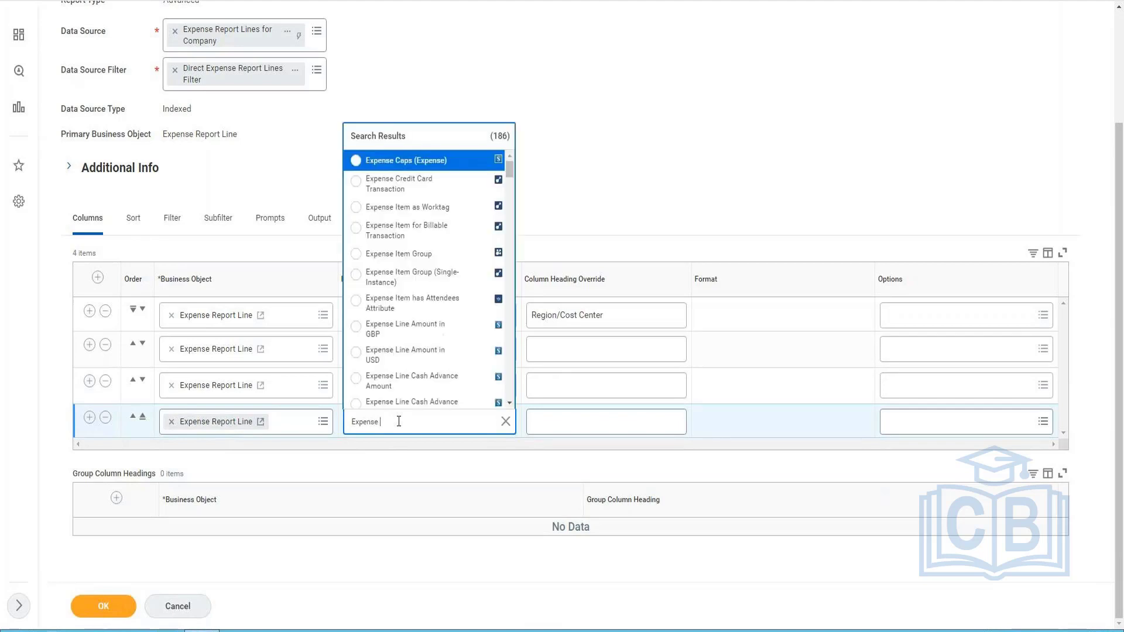
{"action": "type", "text": "Line"}
{"action": "type", "text": "S"}
{"action": "type", "text": "mount"}
{"action": "key", "text": "Return"}
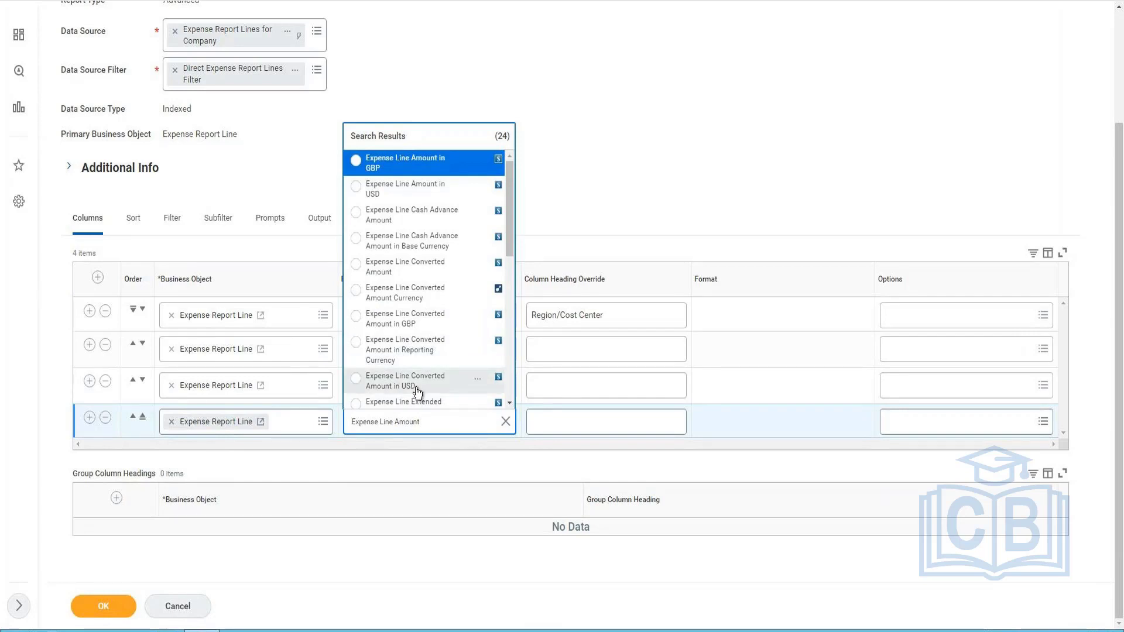
{"action": "left_click", "coordinate": [402, 194]}
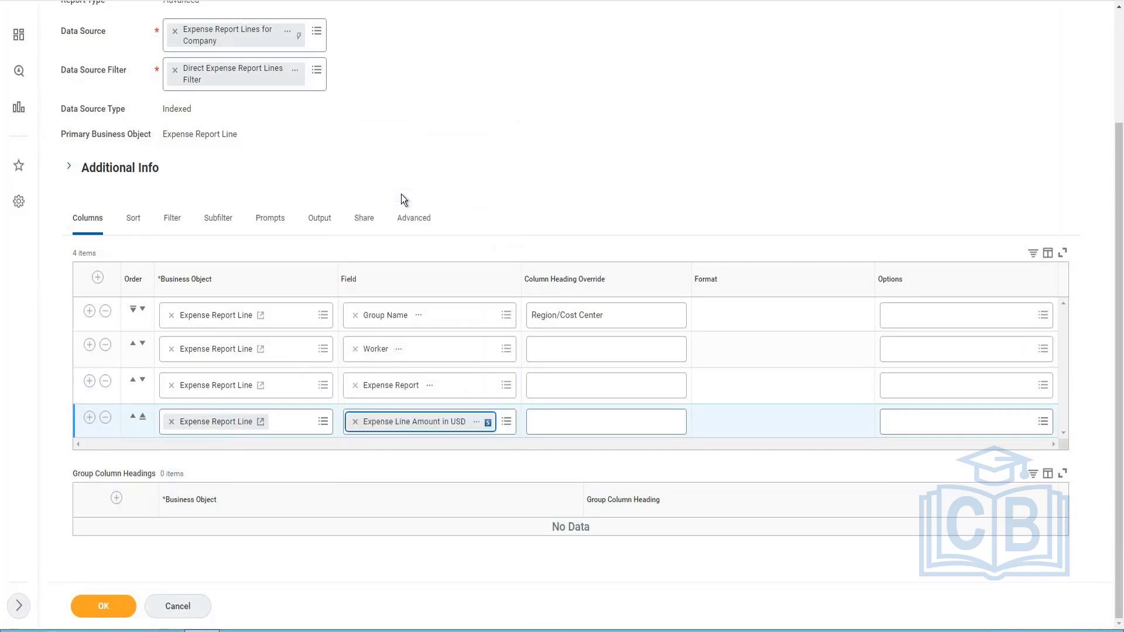
Add a fifth report column, search for "Count", view the Count field's details, and select it as the column's field
{"action": "left_click", "coordinate": [90, 420]}
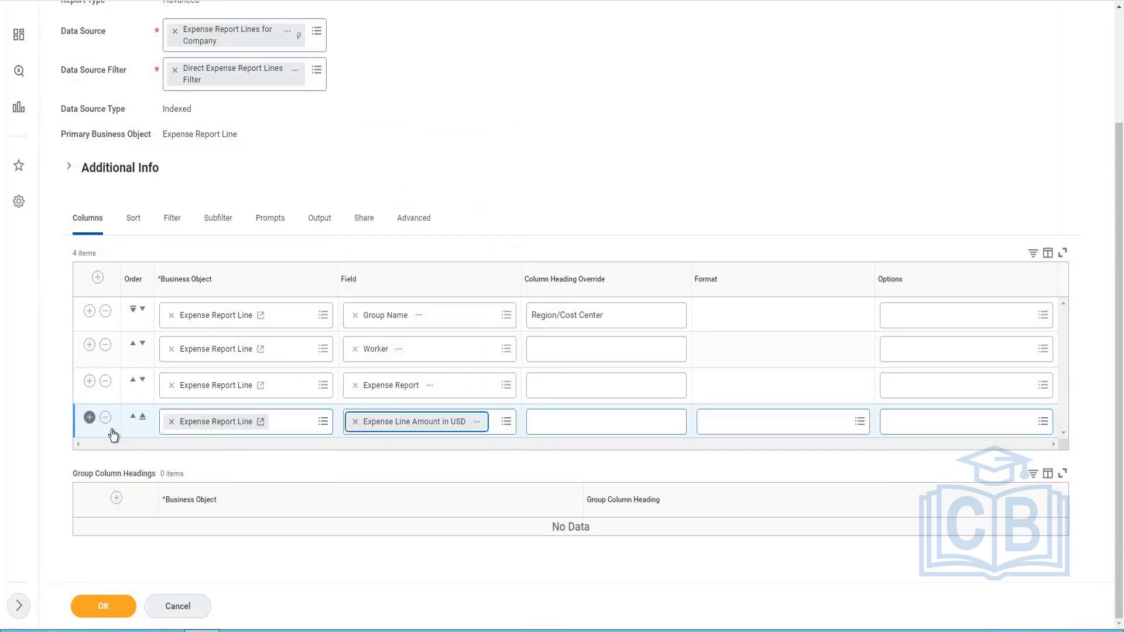
{"action": "left_click", "coordinate": [395, 458]}
{"action": "type", "text": "C"}
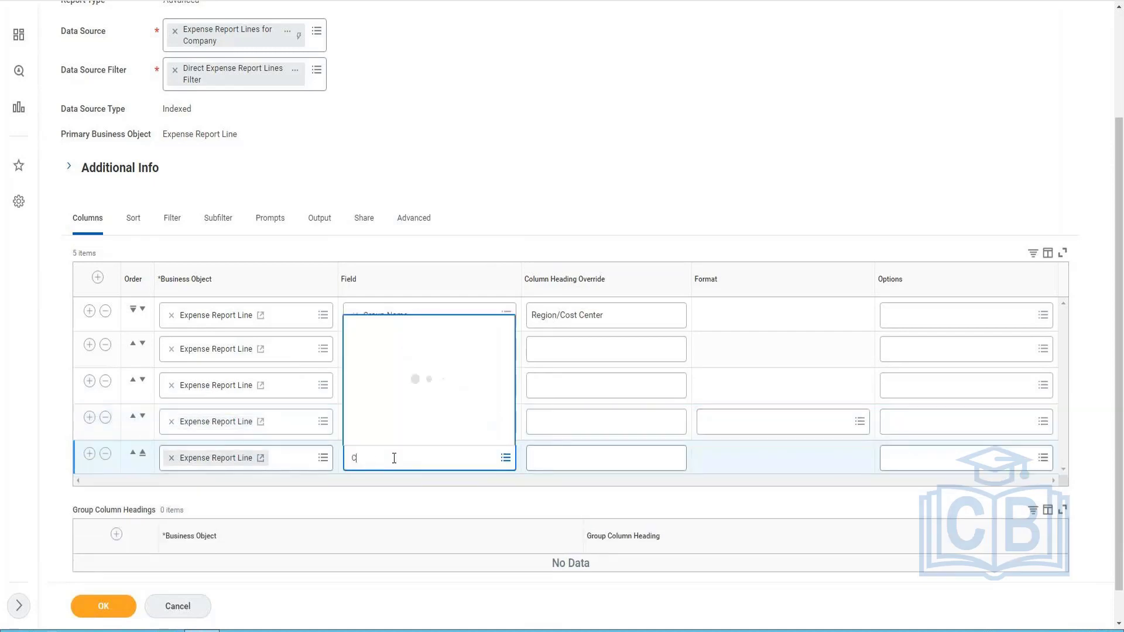
{"action": "type", "text": "ount"}
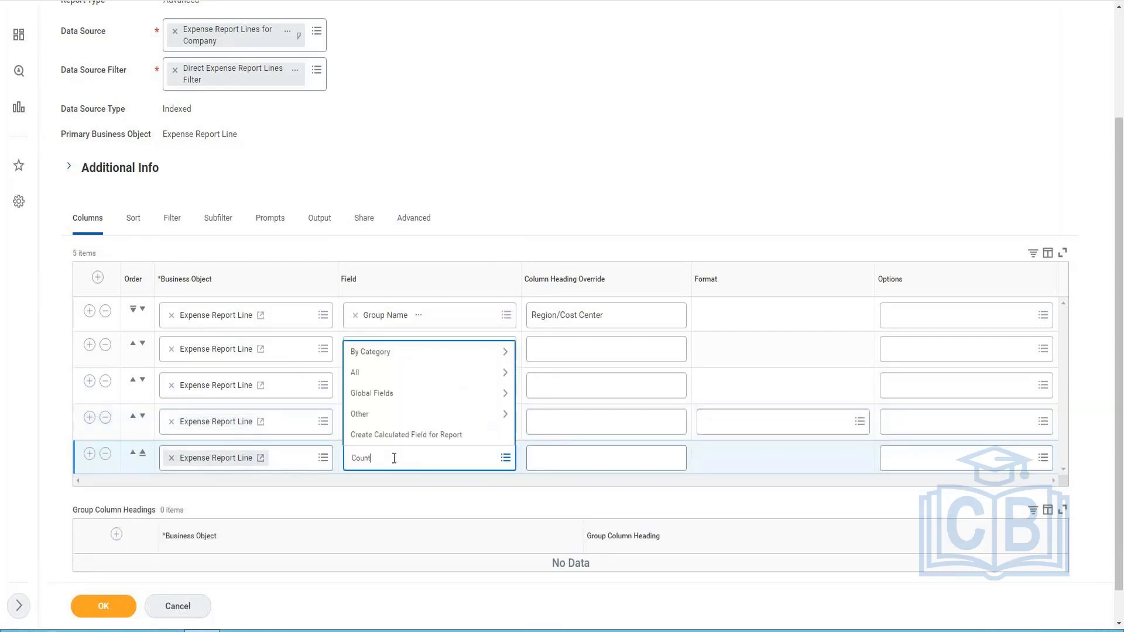
{"action": "key", "text": "Return"}
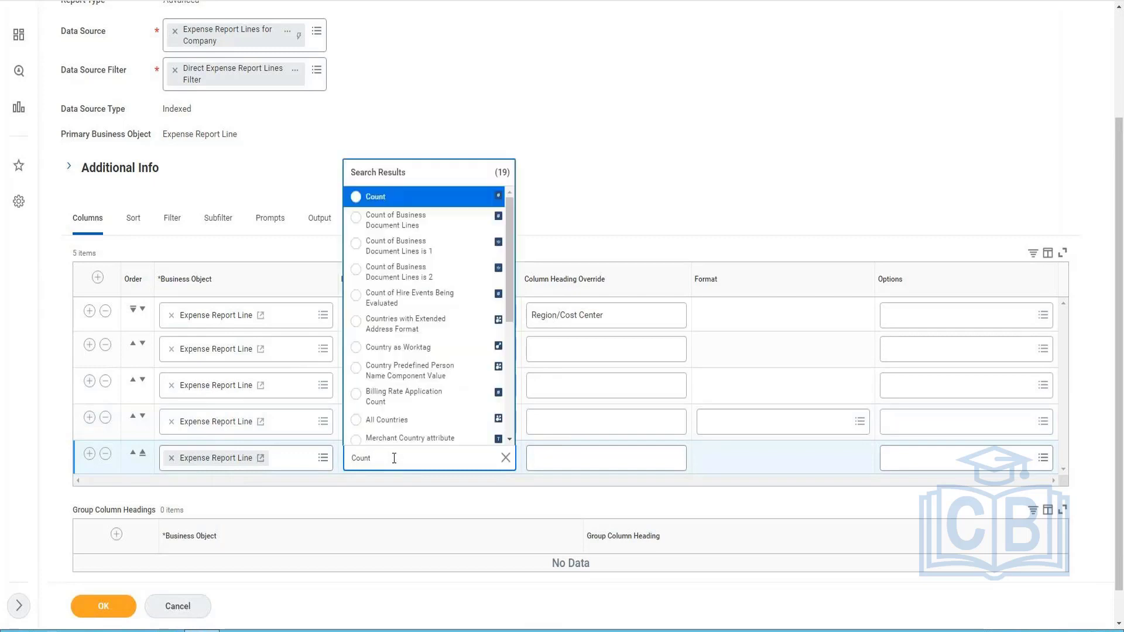
{"action": "left_click", "coordinate": [478, 199]}
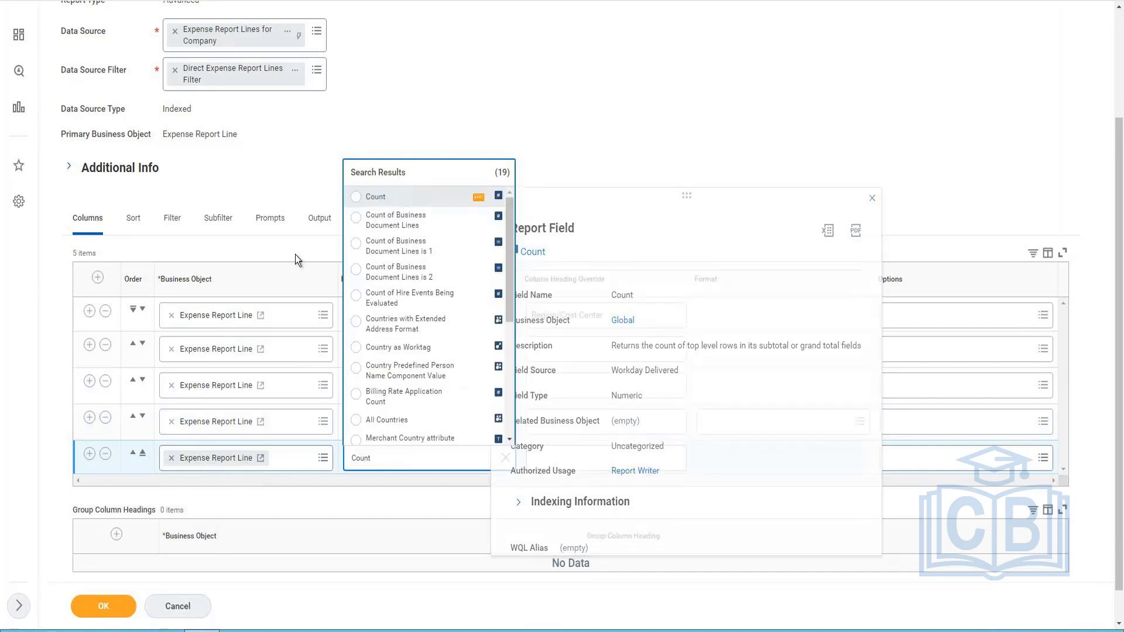
{"action": "left_click", "coordinate": [377, 199]}
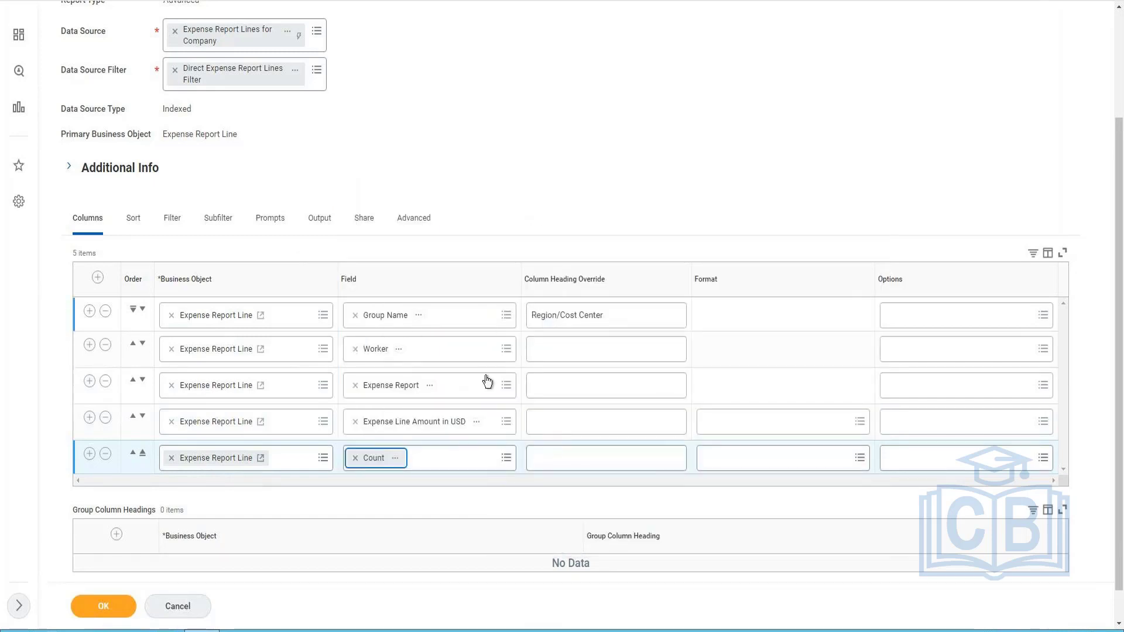
{"action": "left_click", "coordinate": [608, 456]}
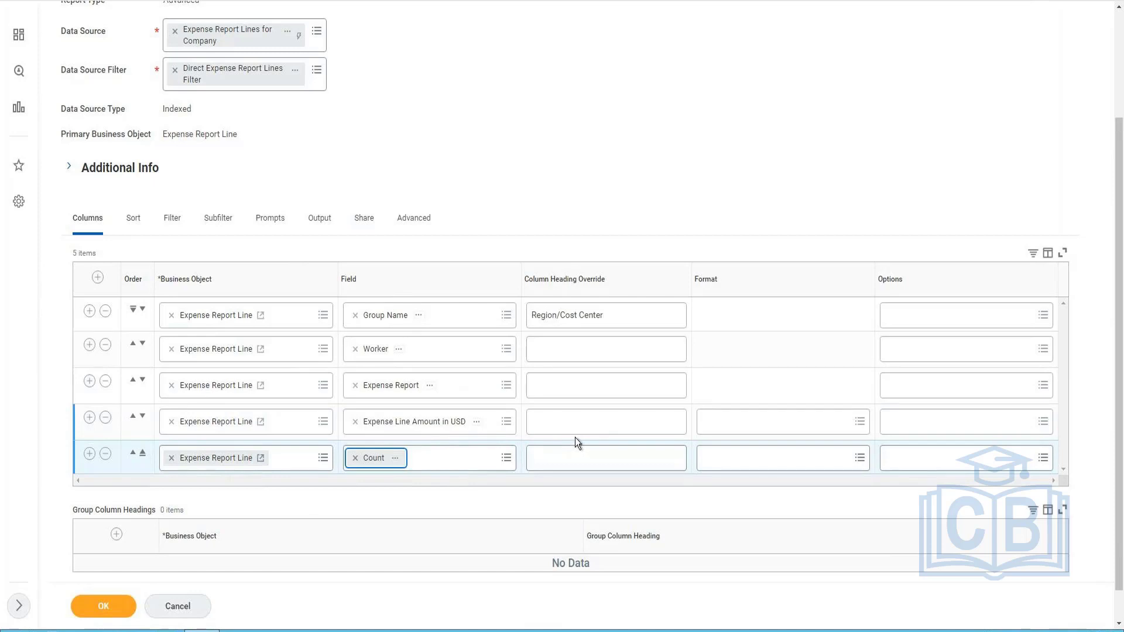
Assign the Sum option to the Expense Line Amount in USD column
{"action": "left_click", "coordinate": [984, 419]}
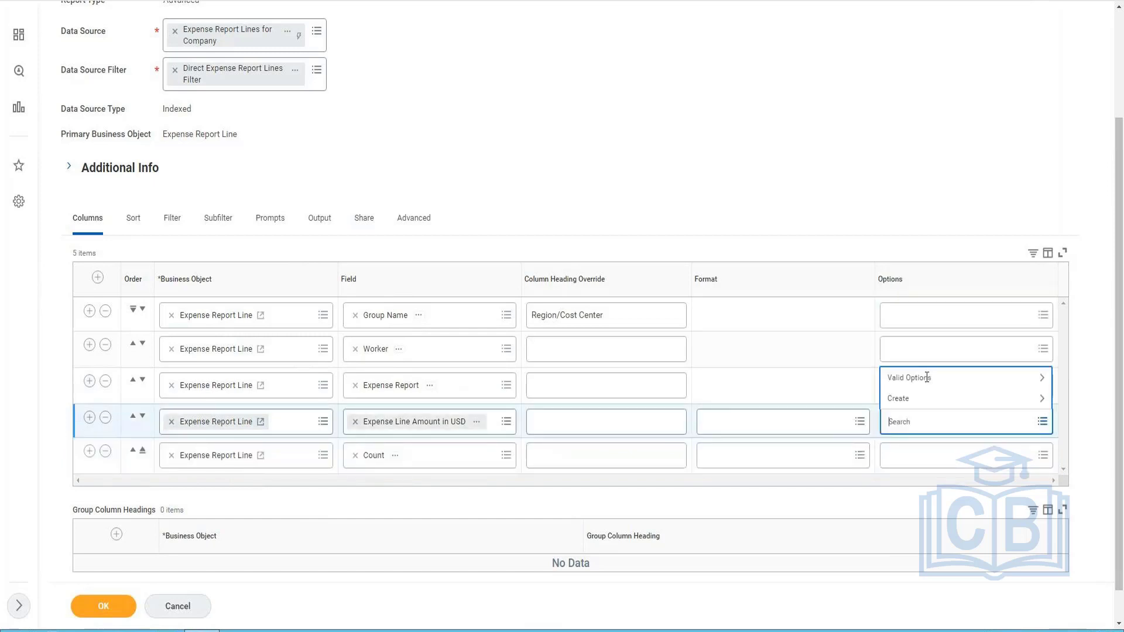
{"action": "left_click", "coordinate": [927, 378]}
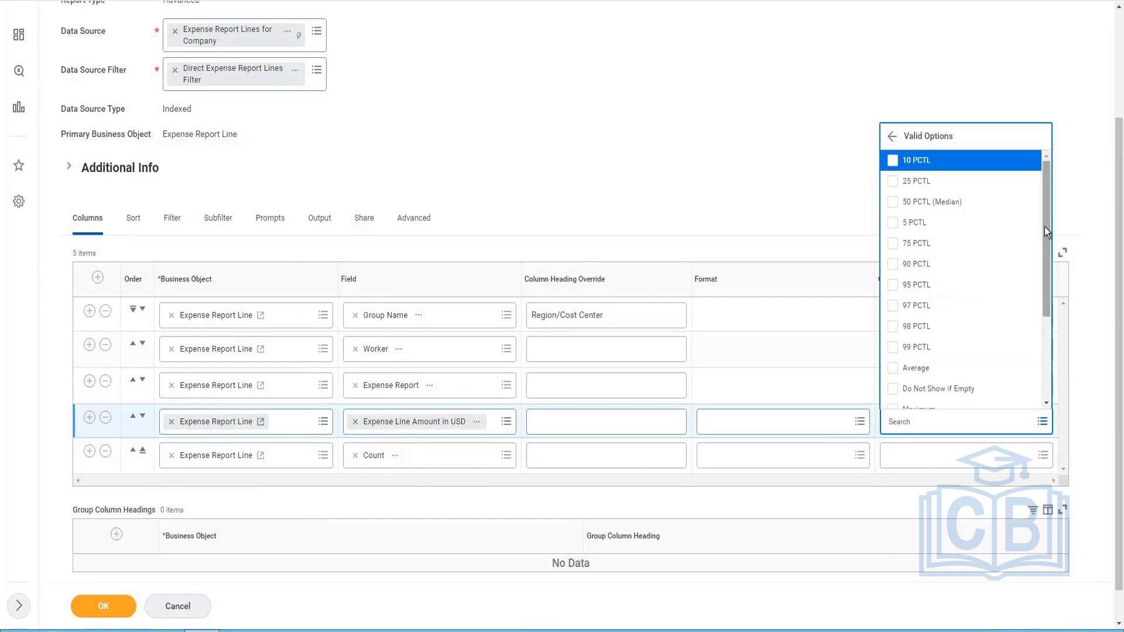
{"action": "left_click_drag", "start_coordinate": [1048, 233], "coordinate": [972, 311]}
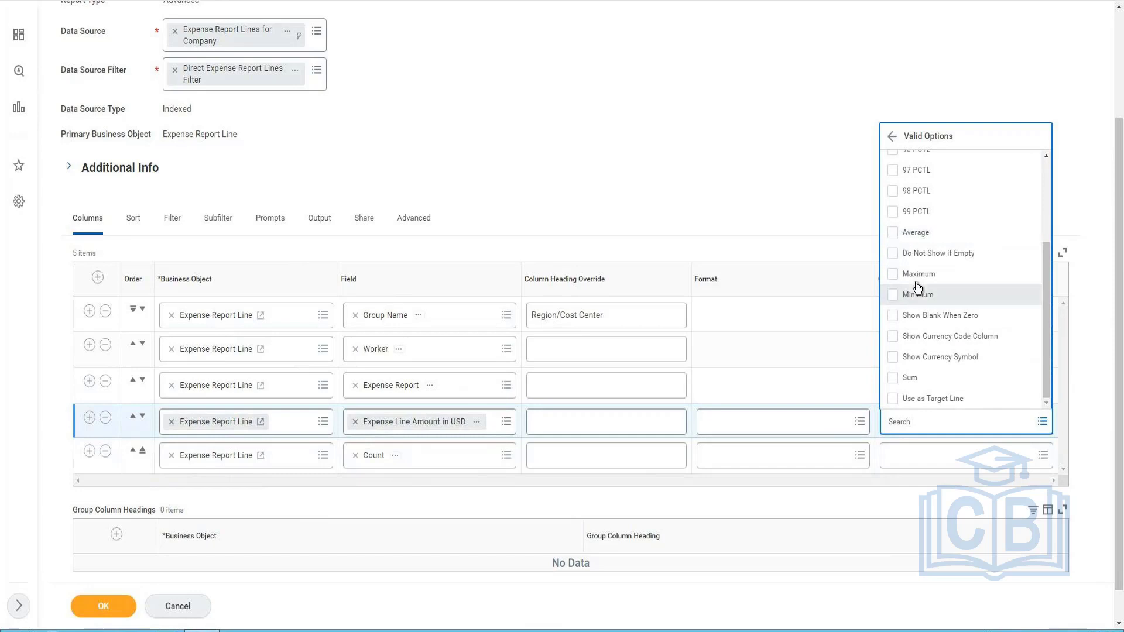
{"action": "left_click", "coordinate": [892, 379]}
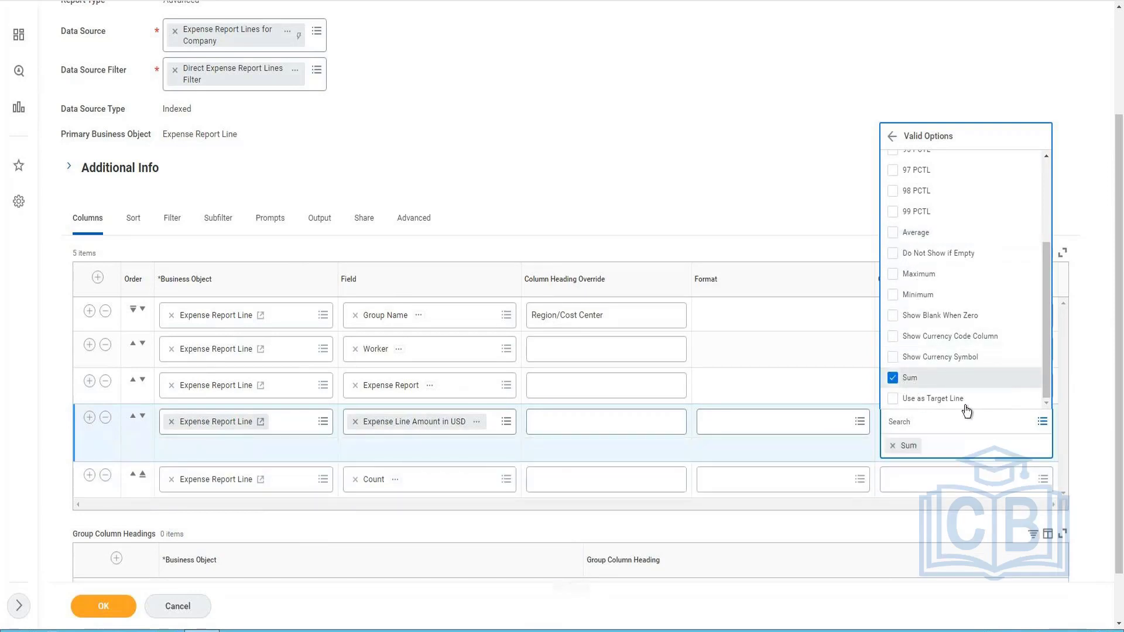
{"action": "left_click", "coordinate": [629, 321]}
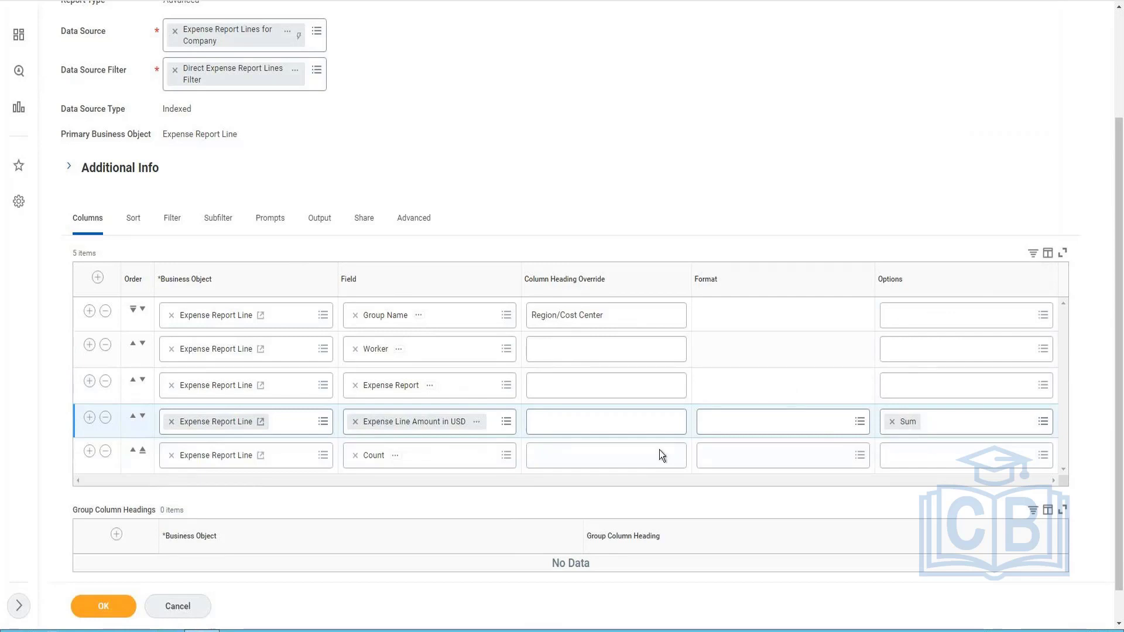
Add the Show Currency Symbol option to the Expense Line Amount in USD column
{"action": "left_click", "coordinate": [969, 422]}
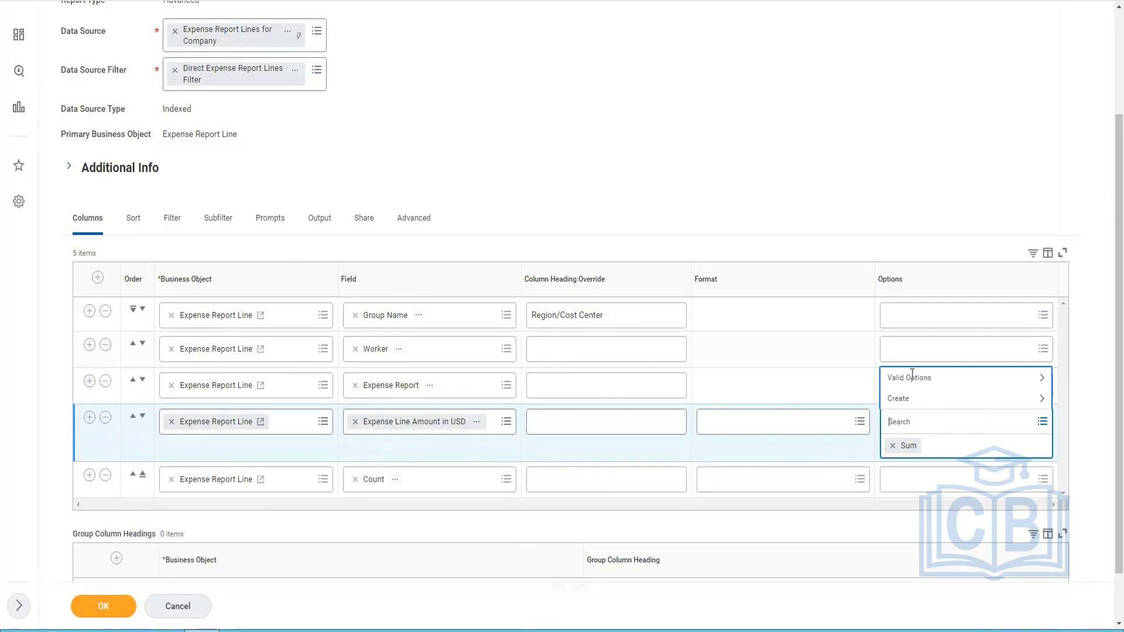
{"action": "left_click", "coordinate": [912, 379]}
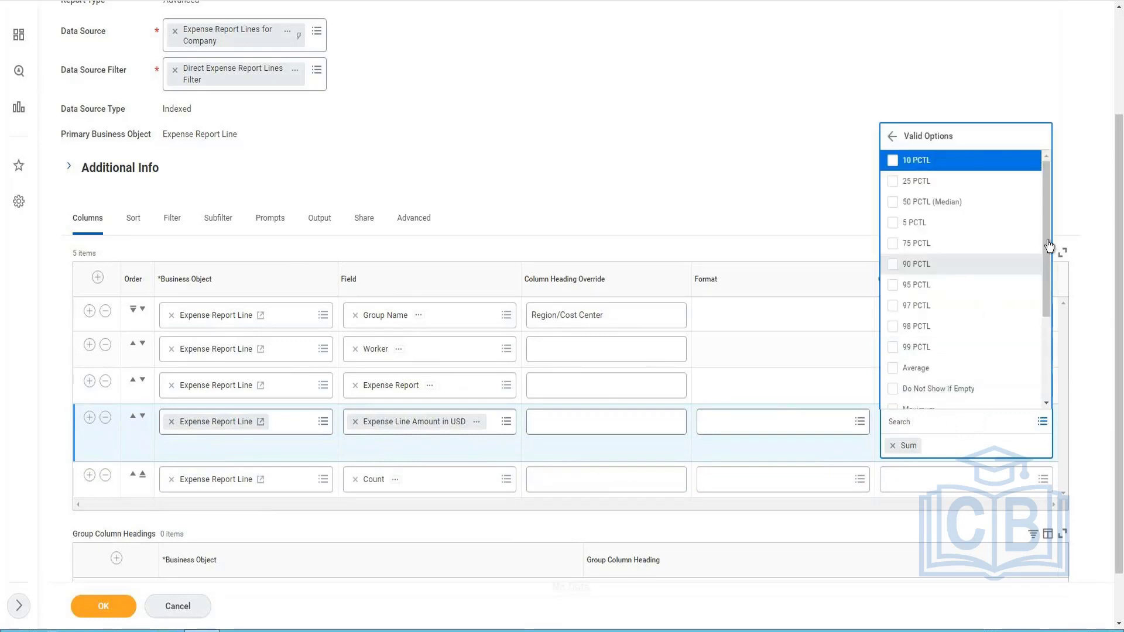
{"action": "left_click_drag", "start_coordinate": [1048, 251], "coordinate": [967, 348]}
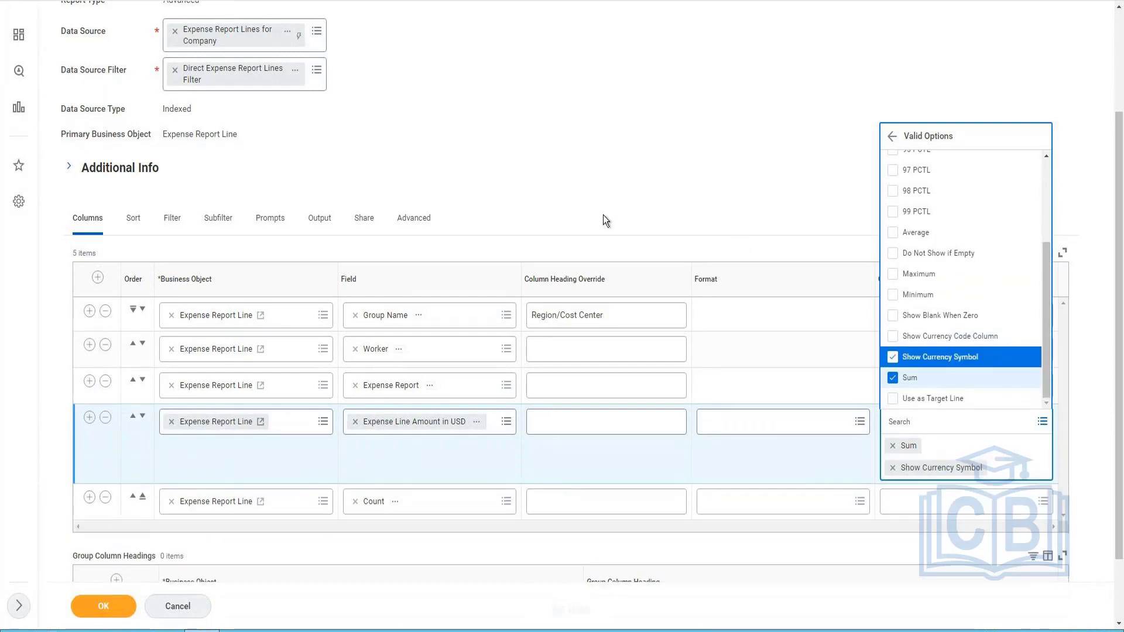
{"action": "left_click", "coordinate": [603, 215]}
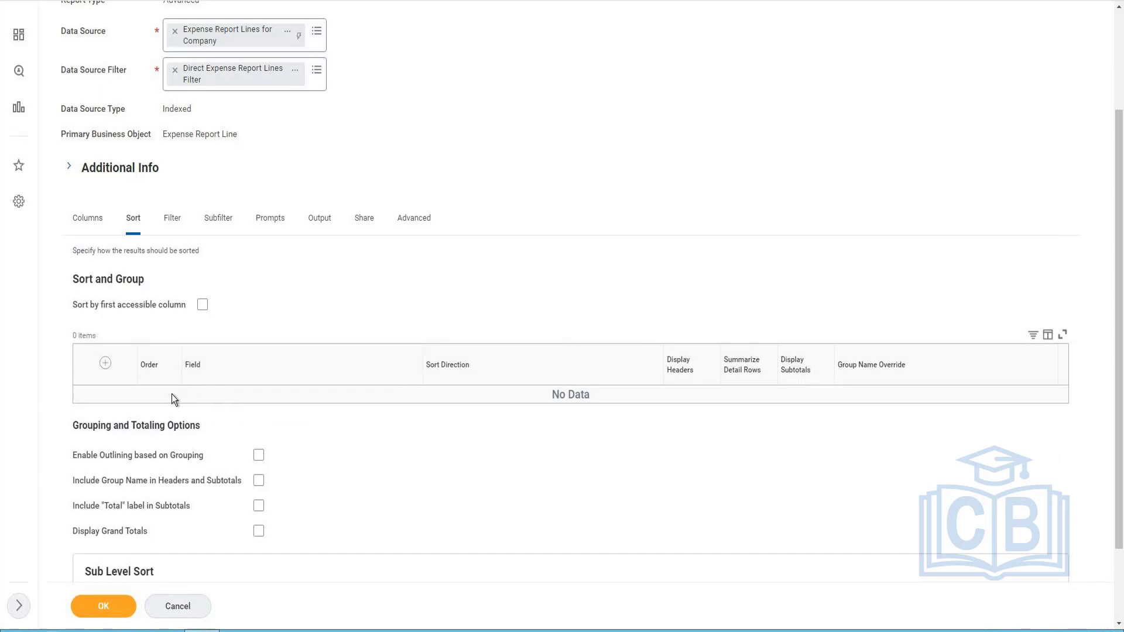
Add rows to the Sort and Group table and set the first sort field to Region
{"action": "left_click", "coordinate": [105, 363]}
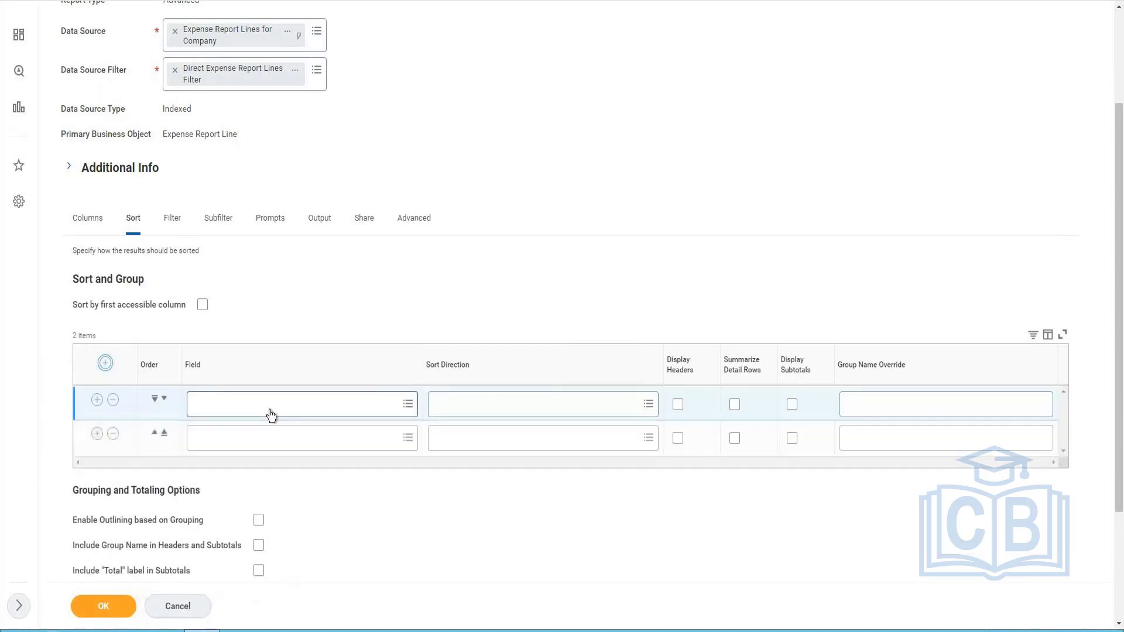
{"action": "left_click", "coordinate": [270, 412]}
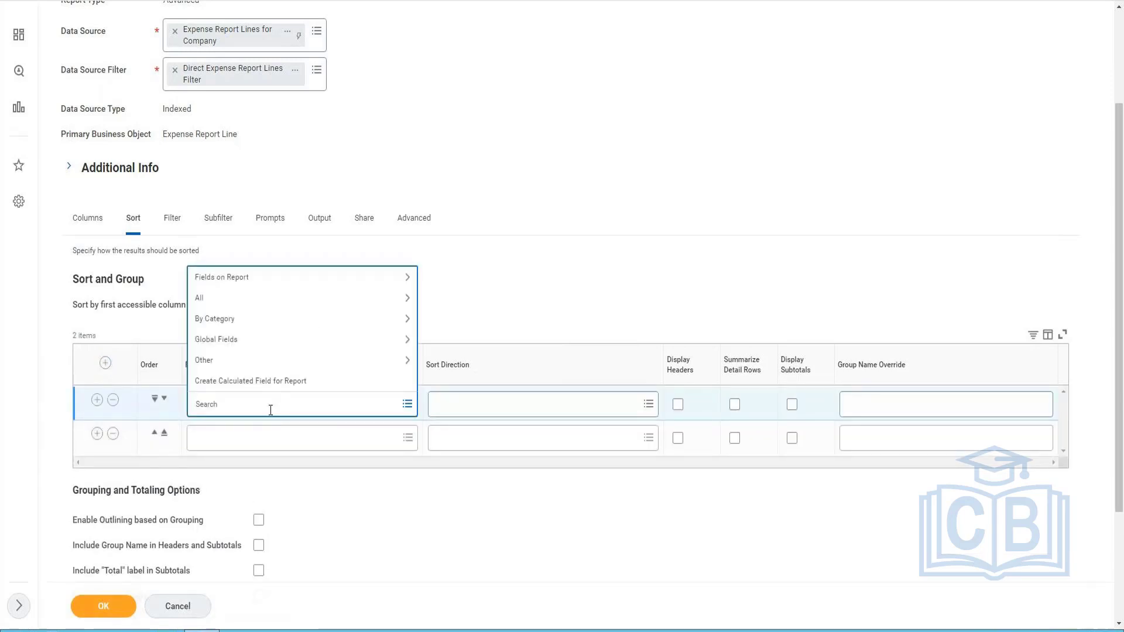
{"action": "type", "text": "Region"}
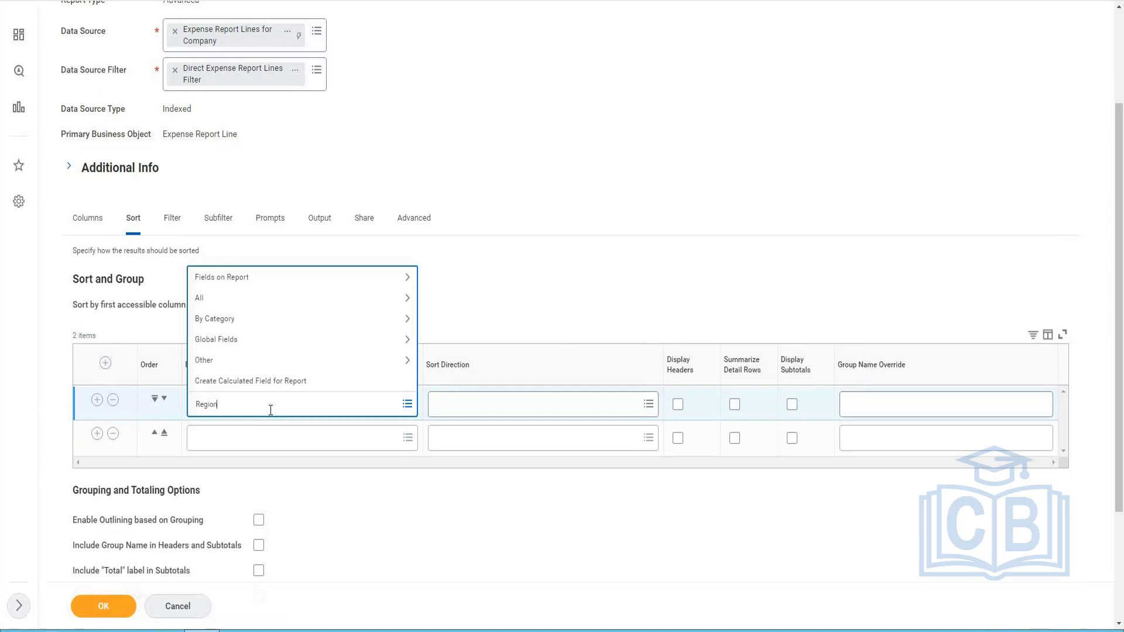
{"action": "key", "text": "Return"}
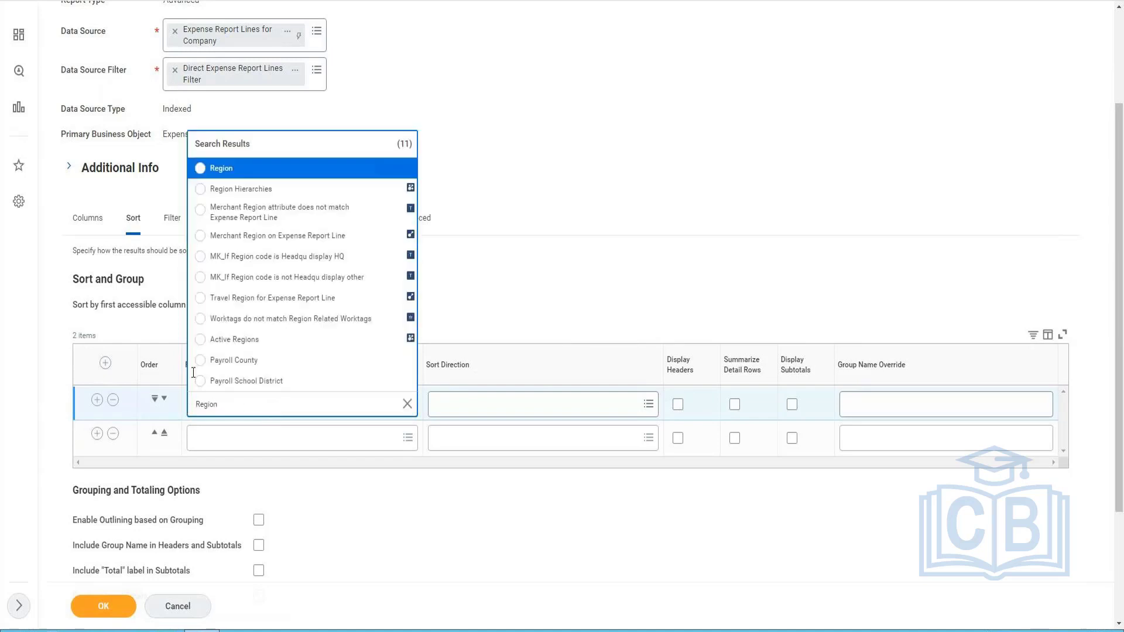
{"action": "left_click", "coordinate": [243, 170]}
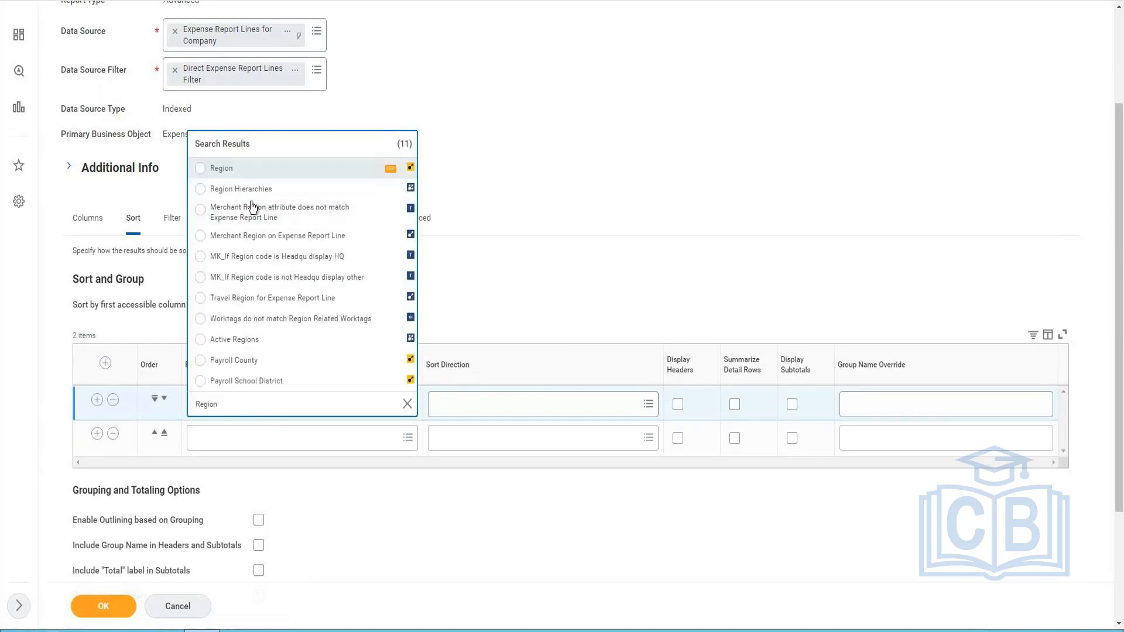
Search for "Cost Center" and set it as the second sort field, below Region
{"action": "left_click", "coordinate": [234, 446]}
{"action": "type", "text": "Csd"}
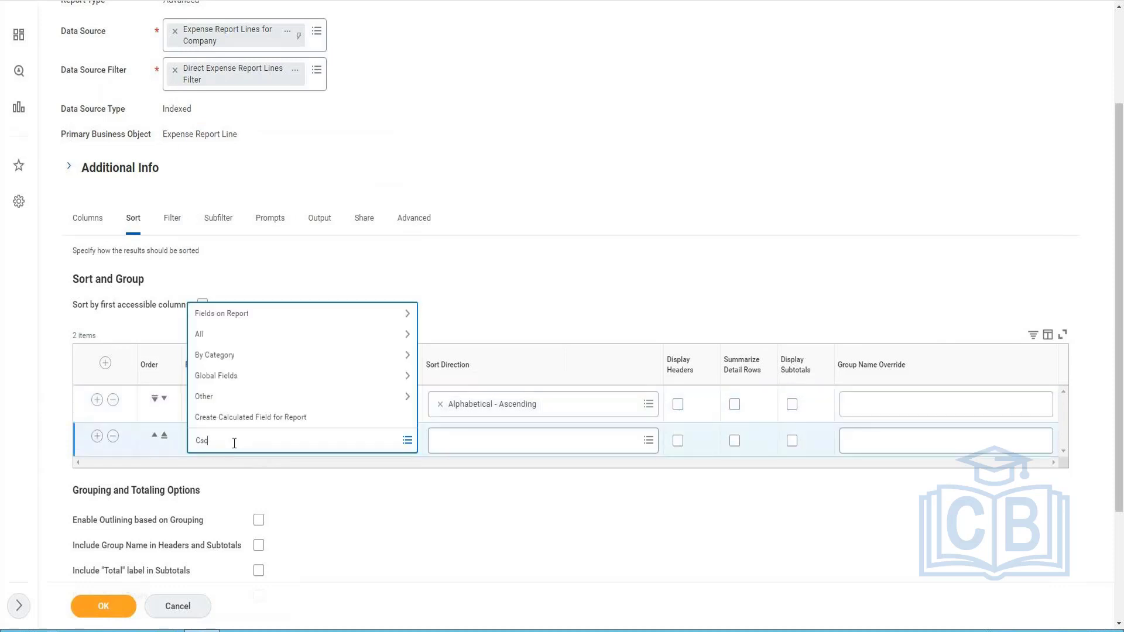
{"action": "type", "text": "ost Center"}
{"action": "key", "text": "Return"}
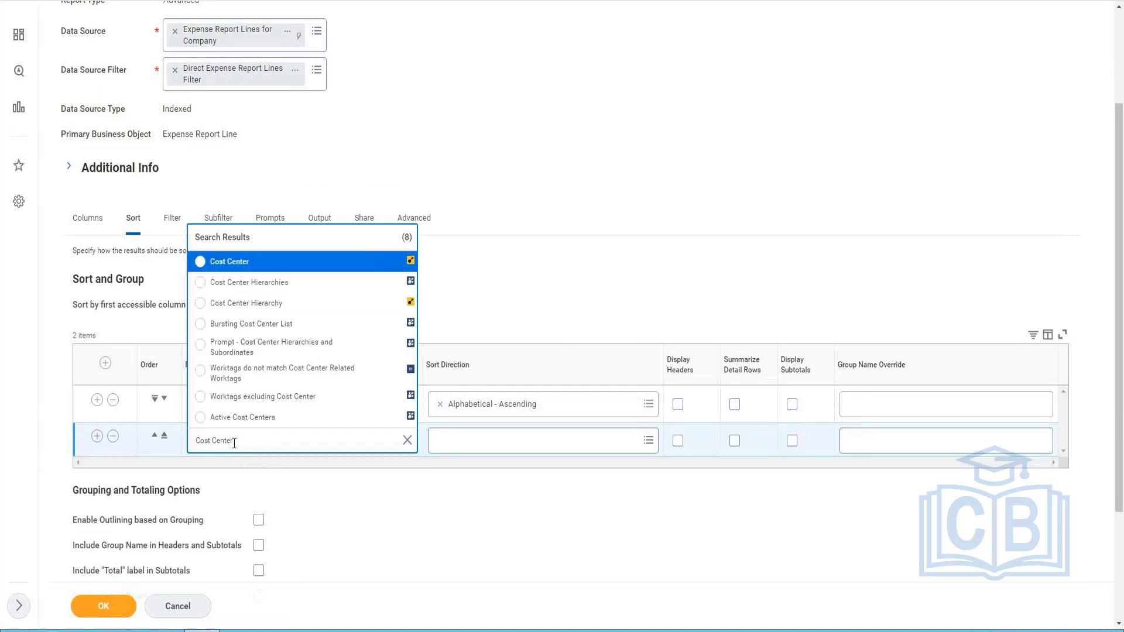
{"action": "key", "text": "Return"}
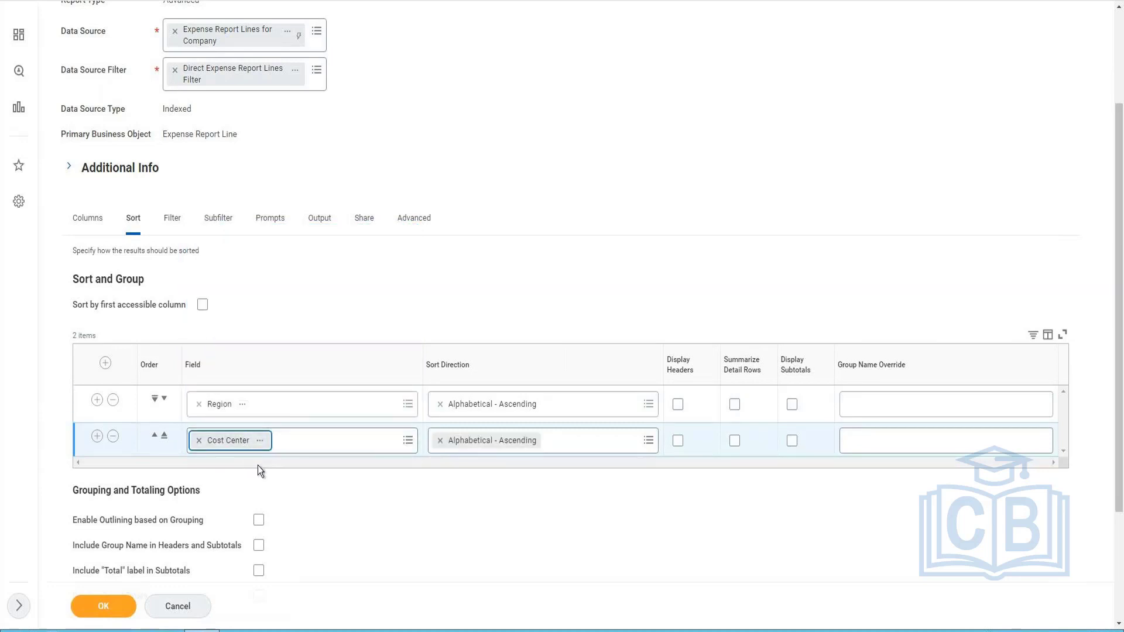
Enable Display Headers and Display Subtotals for both the Region and Cost Center sort rows
{"action": "left_click", "coordinate": [679, 405]}
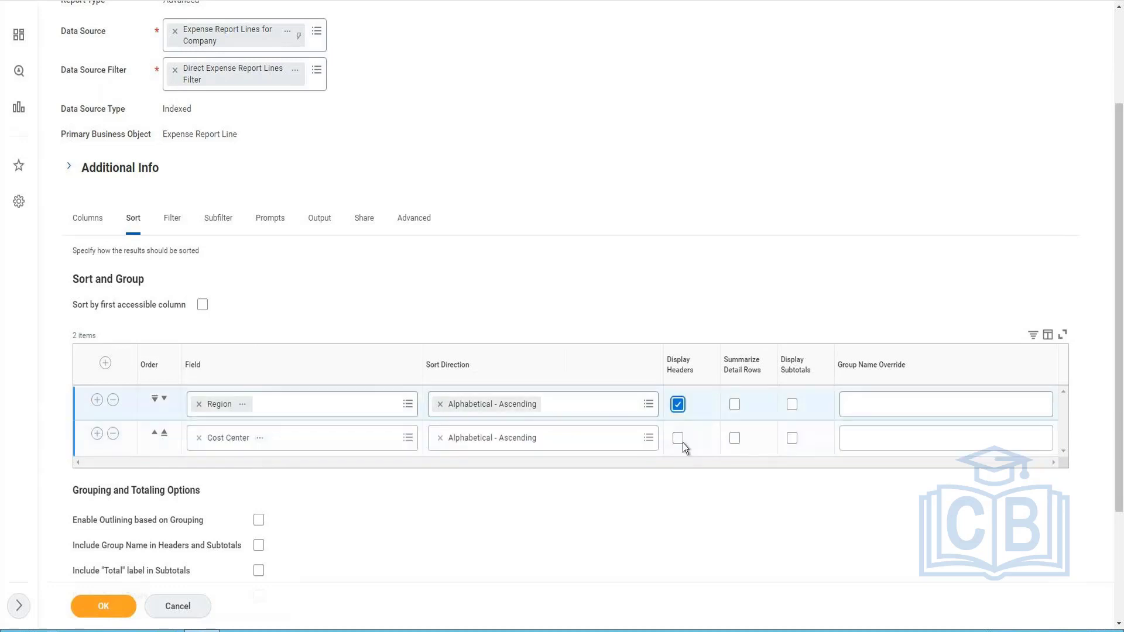
{"action": "left_click", "coordinate": [678, 439]}
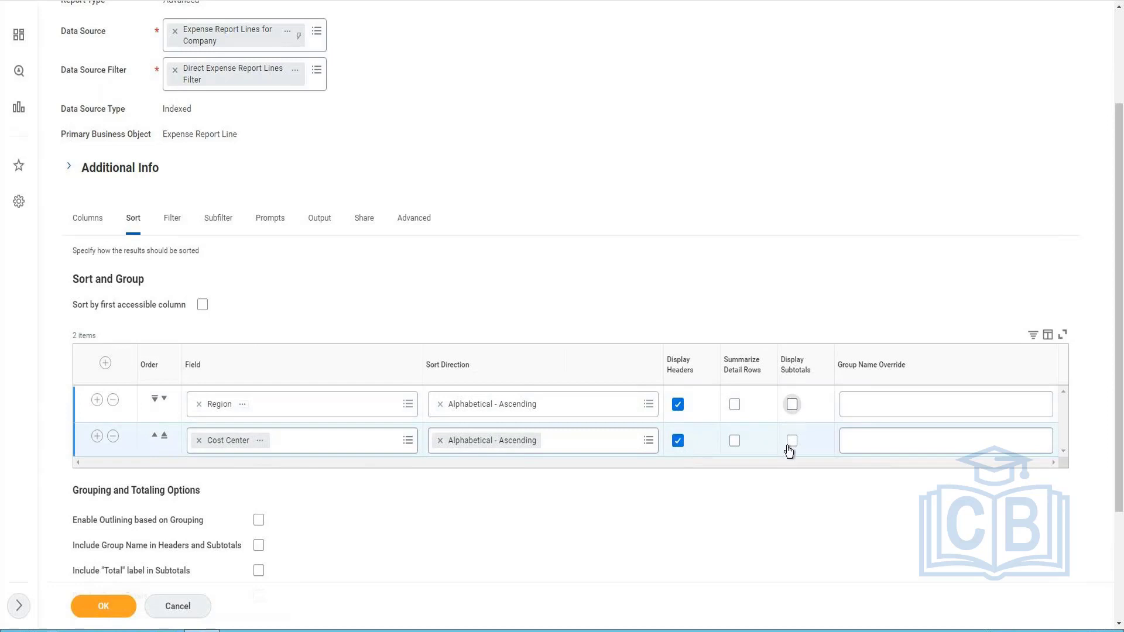
{"action": "left_click", "coordinate": [792, 405]}
{"action": "left_click", "coordinate": [794, 441]}
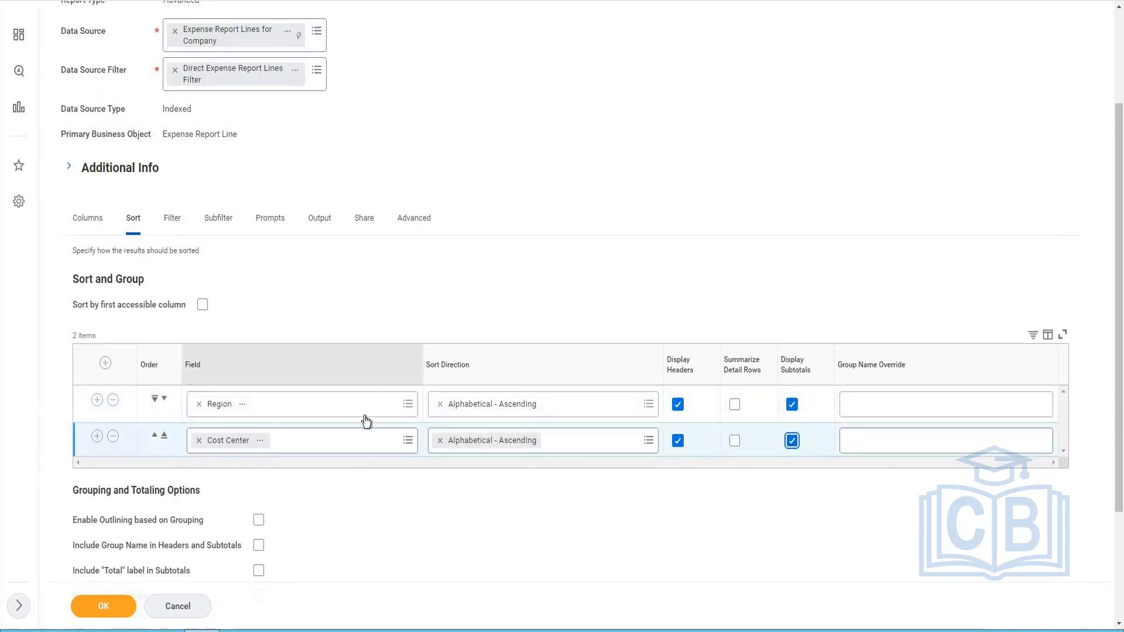
Enable outlining based on grouping, group names in headers and subtotals, the "Total" label and grand totals, and save the report definition
{"action": "scroll", "coordinate": [281, 526], "scroll_direction": "down", "scroll_amount": 3}
{"action": "left_click", "coordinate": [258, 390]}
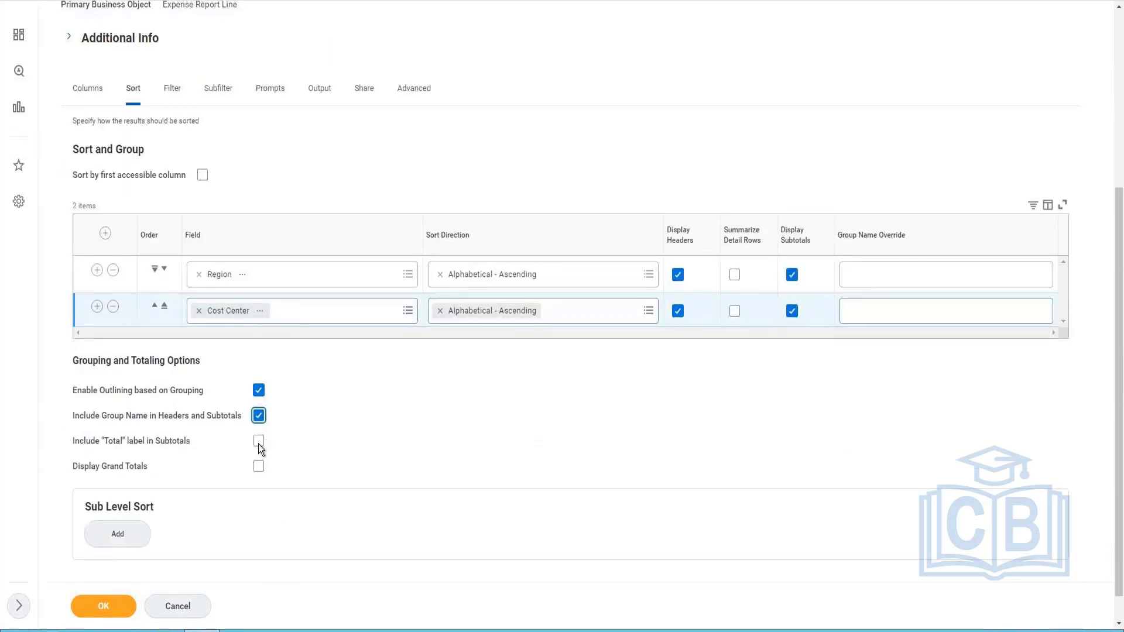
{"action": "left_click", "coordinate": [258, 442]}
{"action": "left_click", "coordinate": [258, 466]}
{"action": "left_click", "coordinate": [108, 611]}
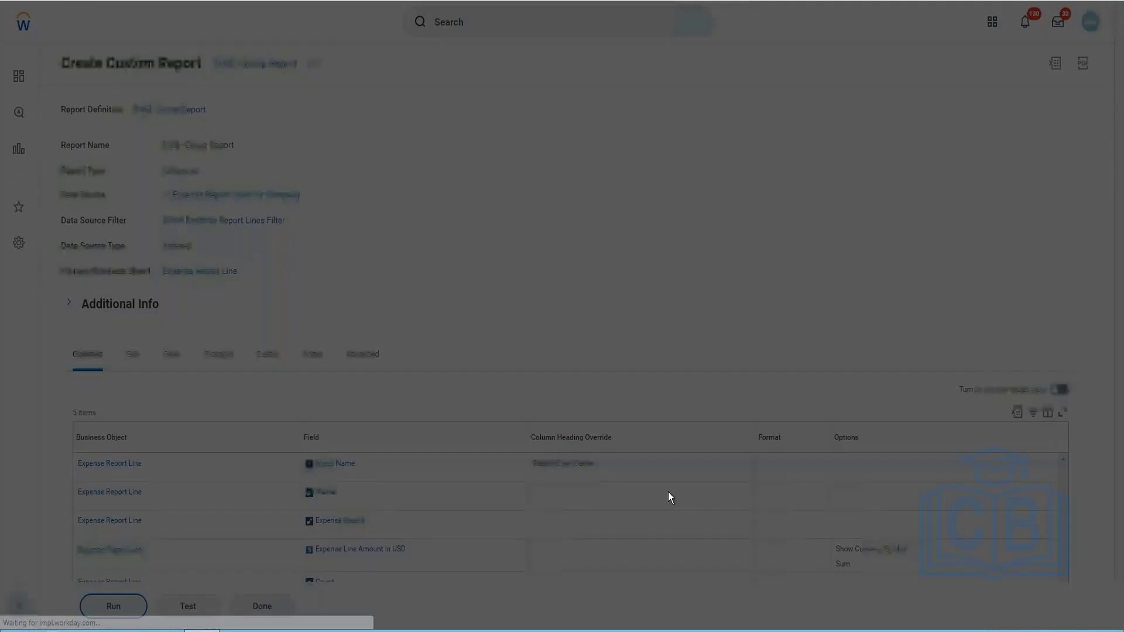
Run the report for the company Global Modern Services, Inc. (USA)
{"action": "left_click", "coordinate": [535, 170]}
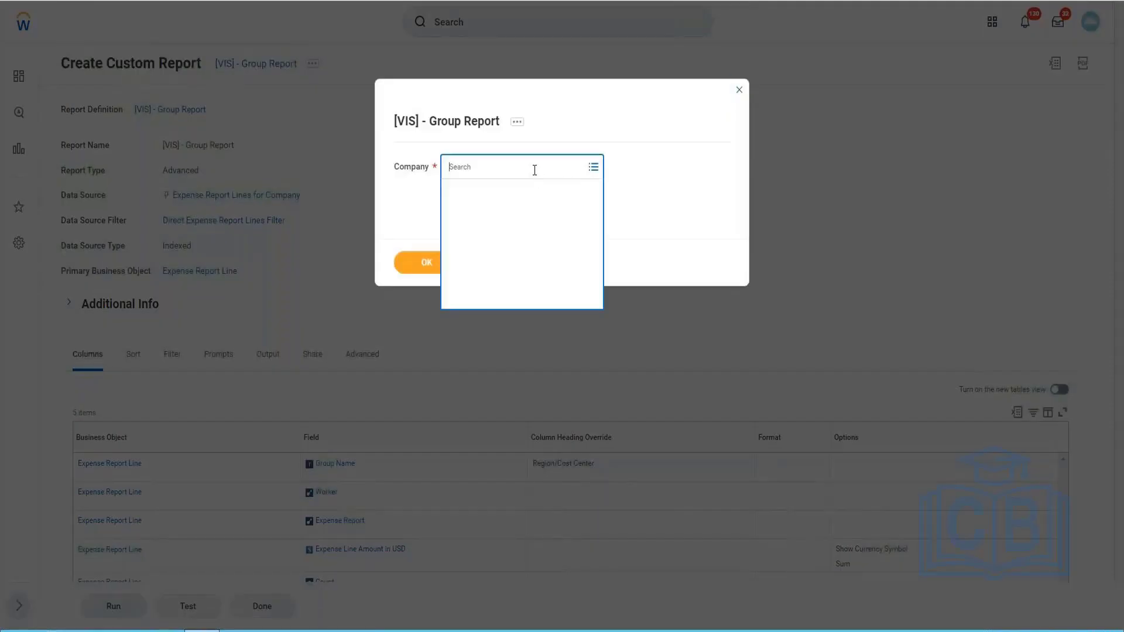
{"action": "type", "text": "GMS"}
{"action": "key", "text": "Return"}
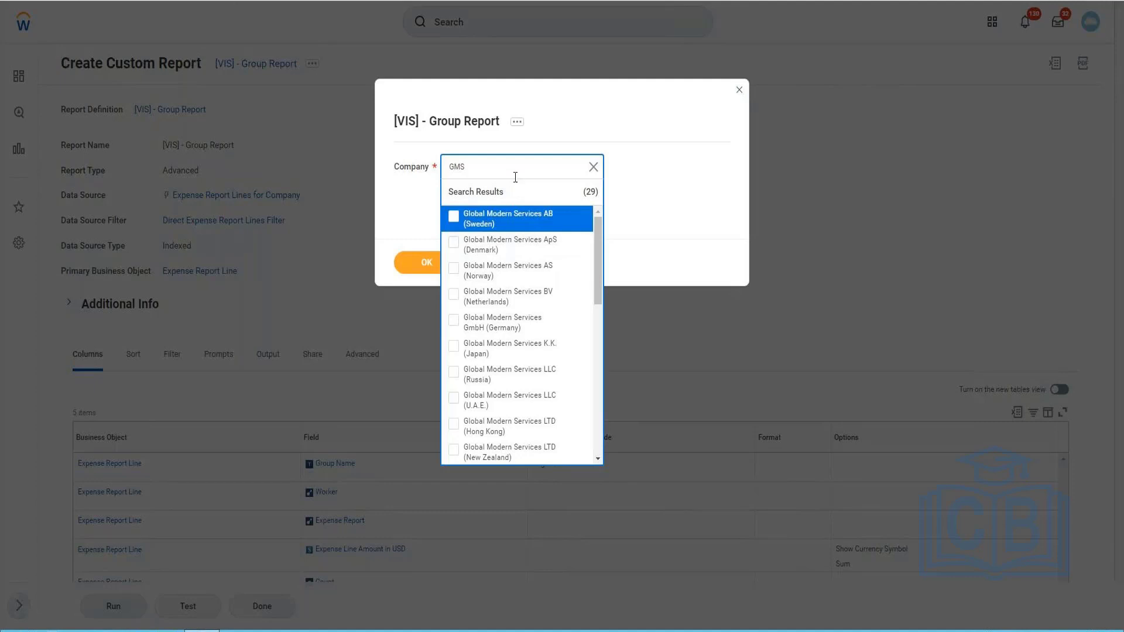
{"action": "type", "text": "USA"}
{"action": "key", "text": "Return"}
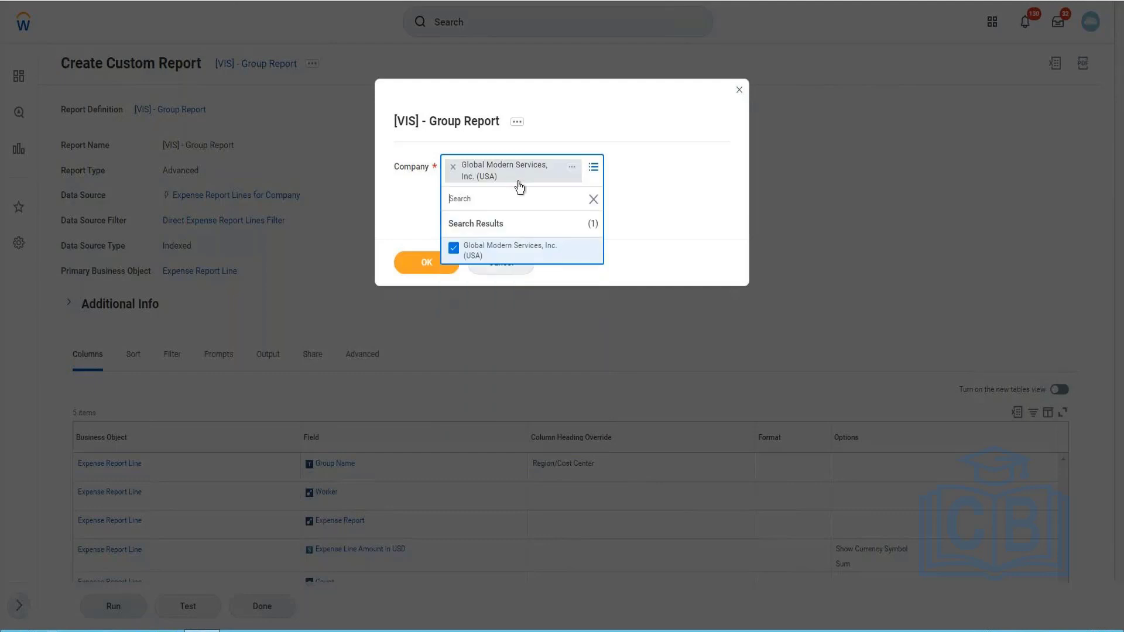
{"action": "left_click", "coordinate": [412, 262]}
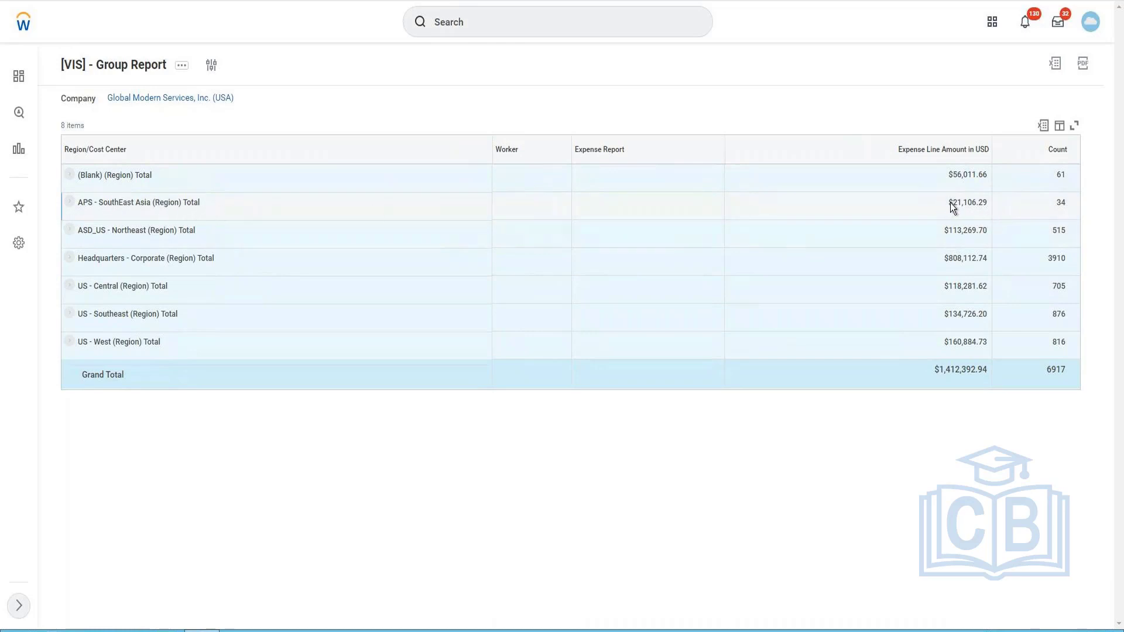
Examine the regions' expense amounts and counts, and try to expand the Headquarters - Corporate region
{"action": "left_click_drag", "start_coordinate": [952, 202], "coordinate": [985, 202]}
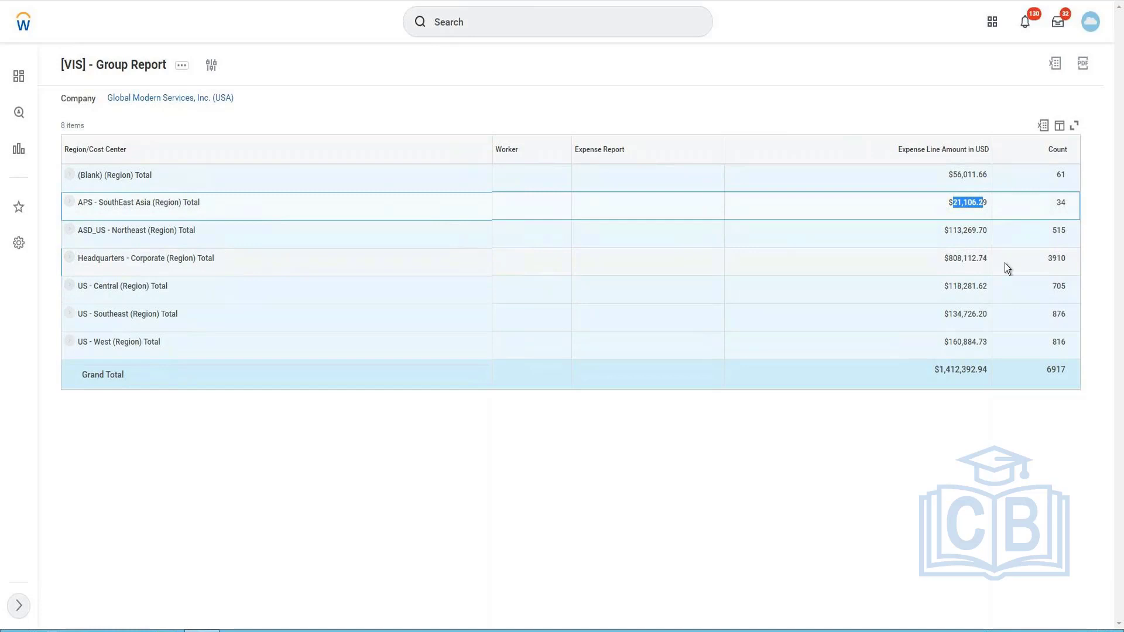
{"action": "left_click_drag", "start_coordinate": [950, 257], "coordinate": [1066, 259]}
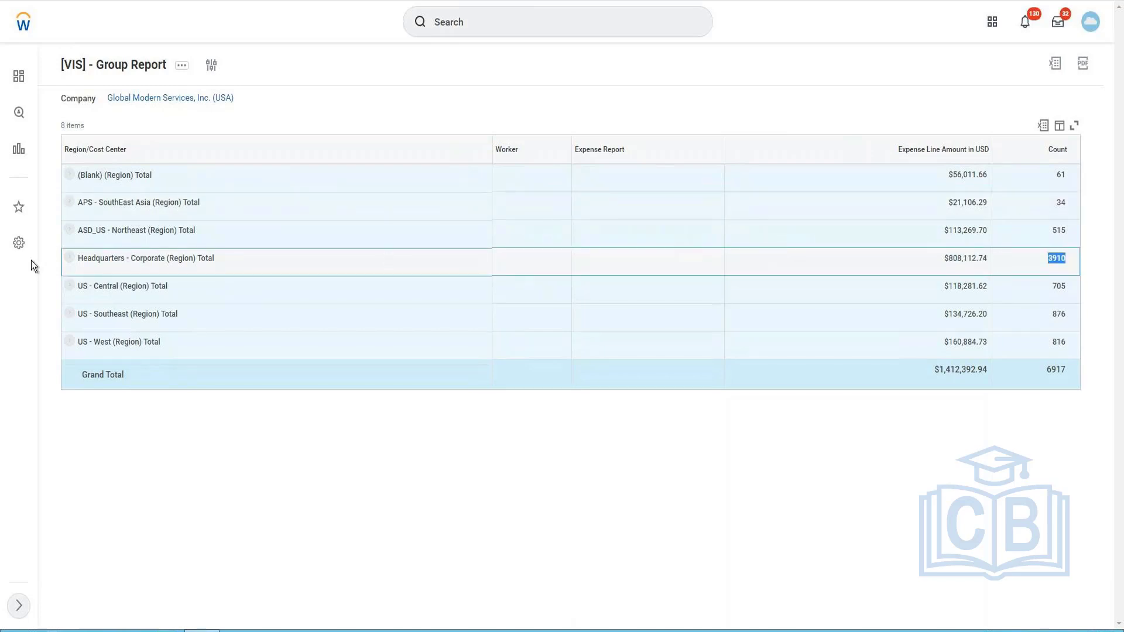
{"action": "left_click", "coordinate": [70, 258]}
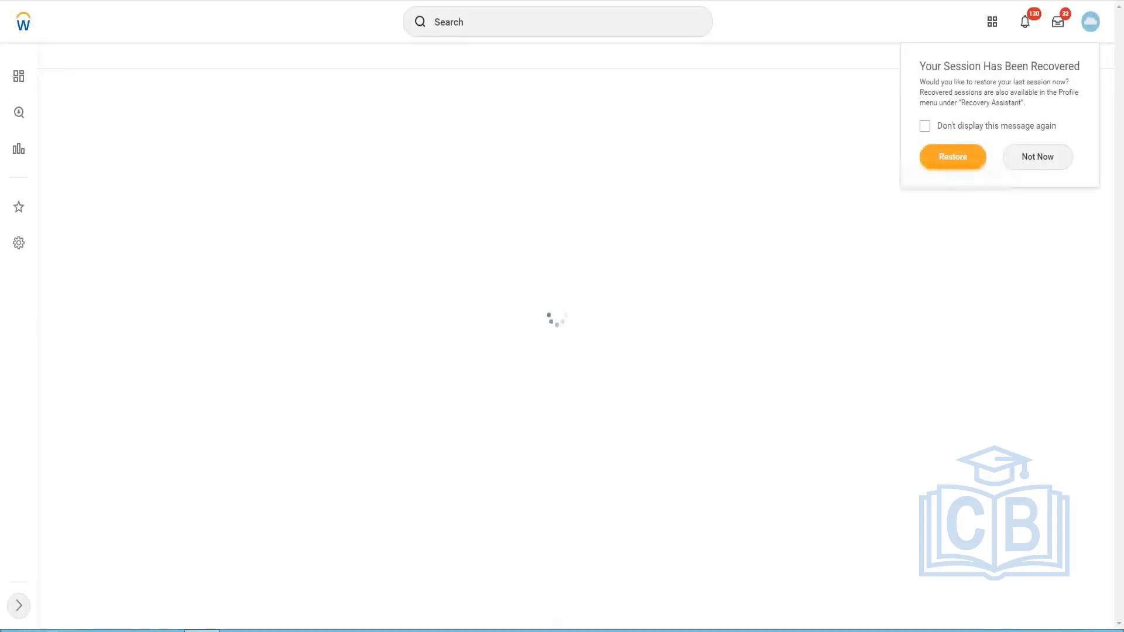
Decline the session restore and expand the APS - SouthEast Asia region down to the 33200 Global Support - Asia/Pac cost center's expense lines
{"action": "left_click", "coordinate": [1058, 160]}
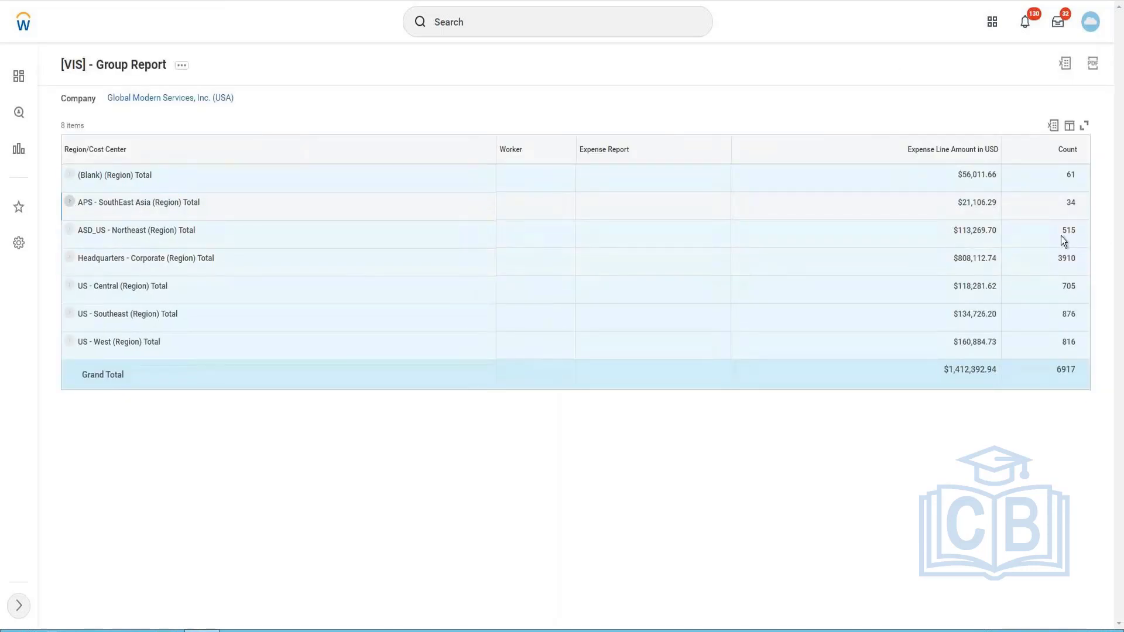
{"action": "left_click", "coordinate": [1071, 203]}
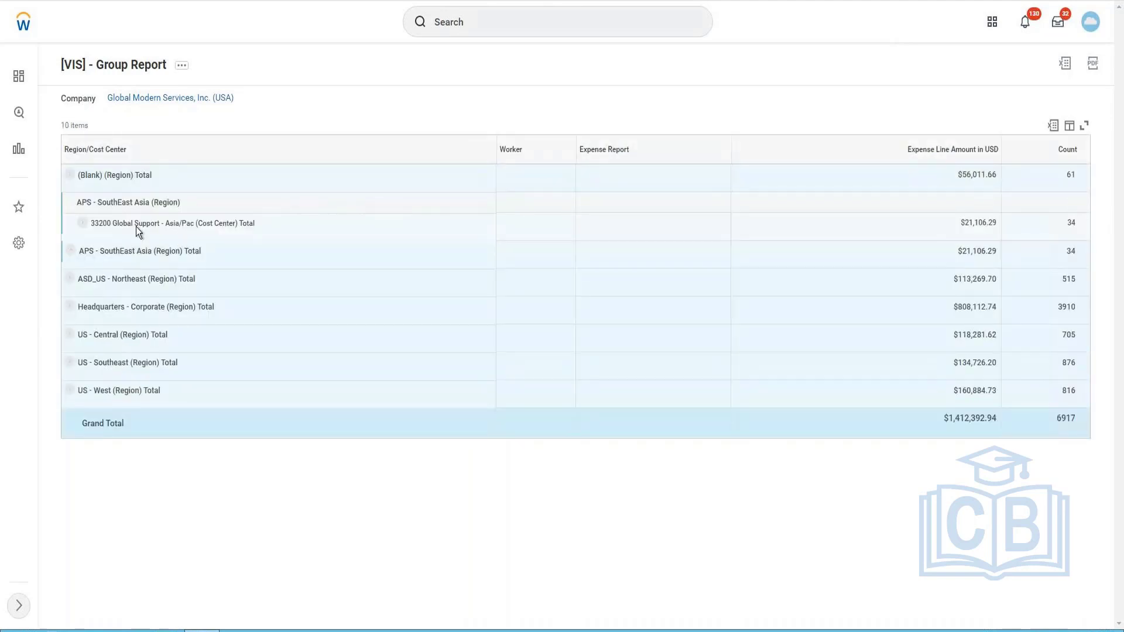
{"action": "left_click_drag", "start_coordinate": [82, 203], "coordinate": [1011, 209]}
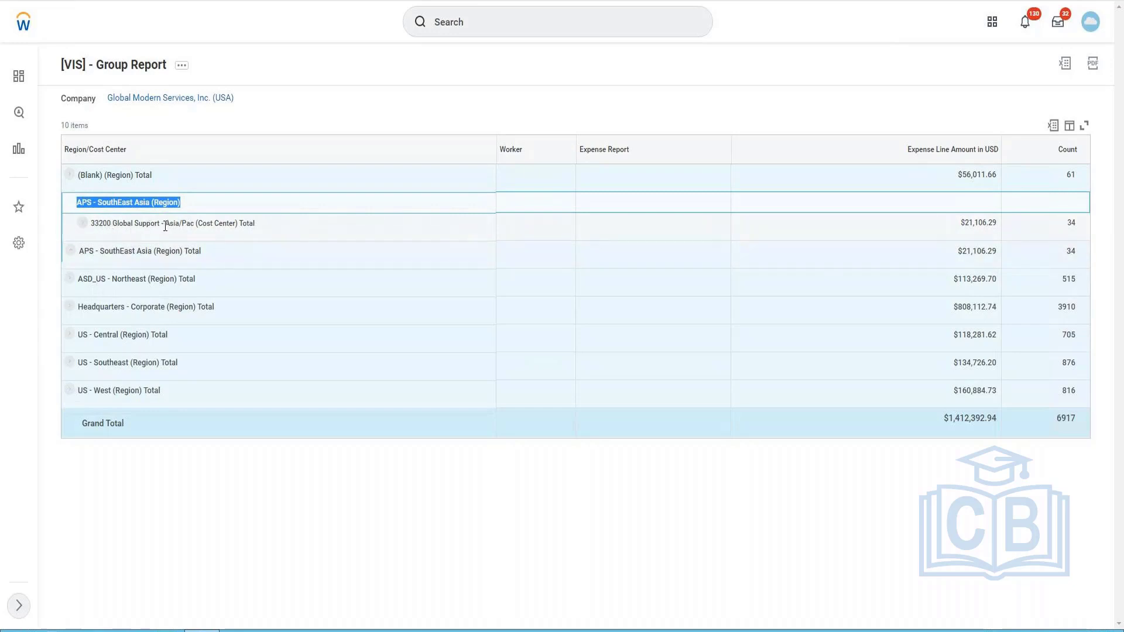
{"action": "left_click_drag", "start_coordinate": [107, 224], "coordinate": [255, 225]}
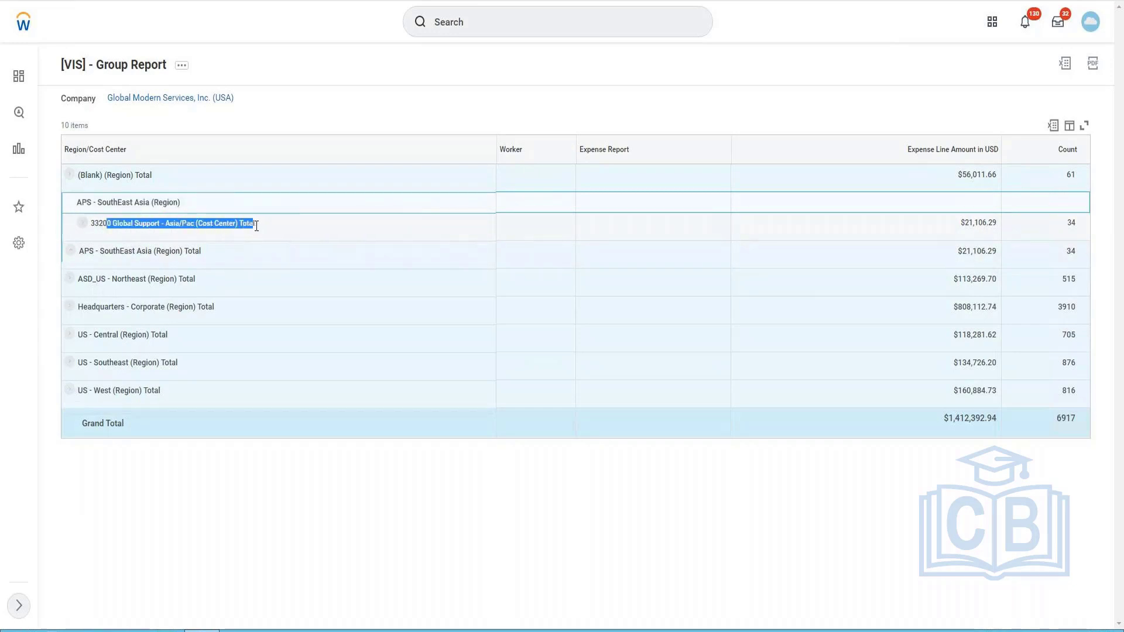
{"action": "left_click", "coordinate": [84, 225]}
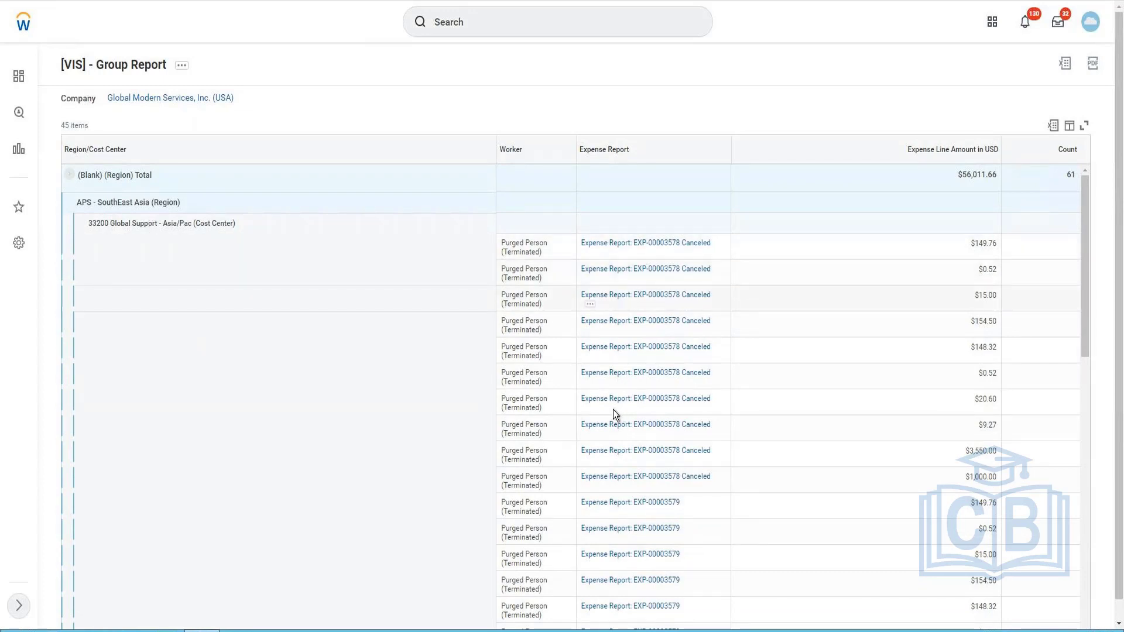
{"action": "scroll", "coordinate": [500, 389], "scroll_direction": "down", "scroll_amount": 1}
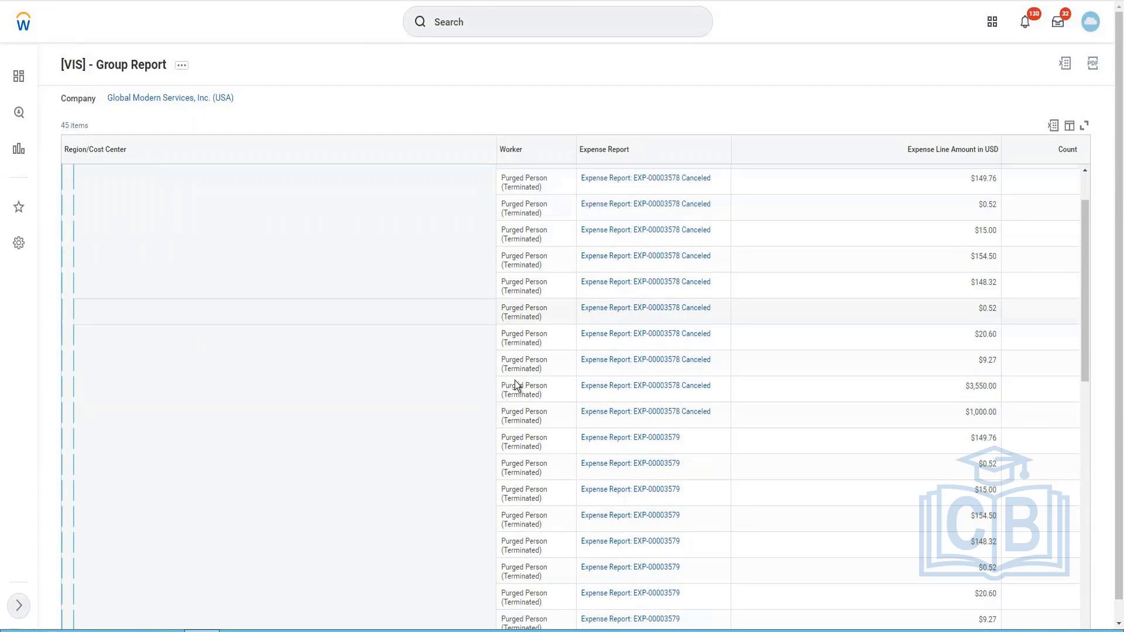
{"action": "scroll", "coordinate": [515, 380], "scroll_direction": "down", "scroll_amount": 8}
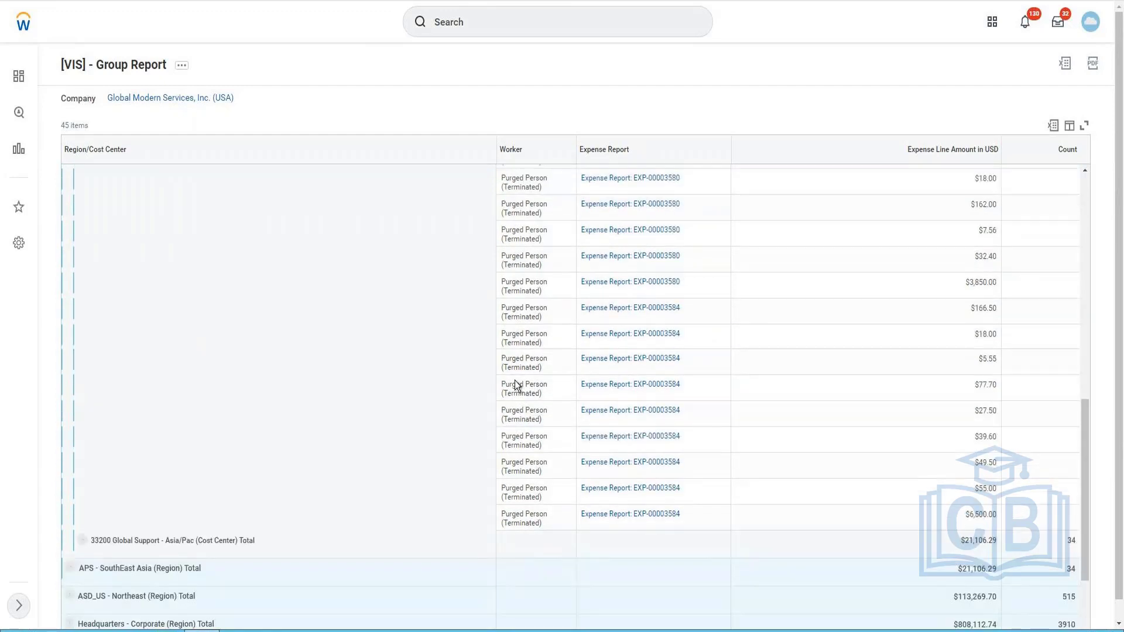
{"action": "scroll", "coordinate": [515, 386], "scroll_direction": "down", "scroll_amount": 1}
{"action": "scroll", "coordinate": [514, 392], "scroll_direction": "up", "scroll_amount": 10}
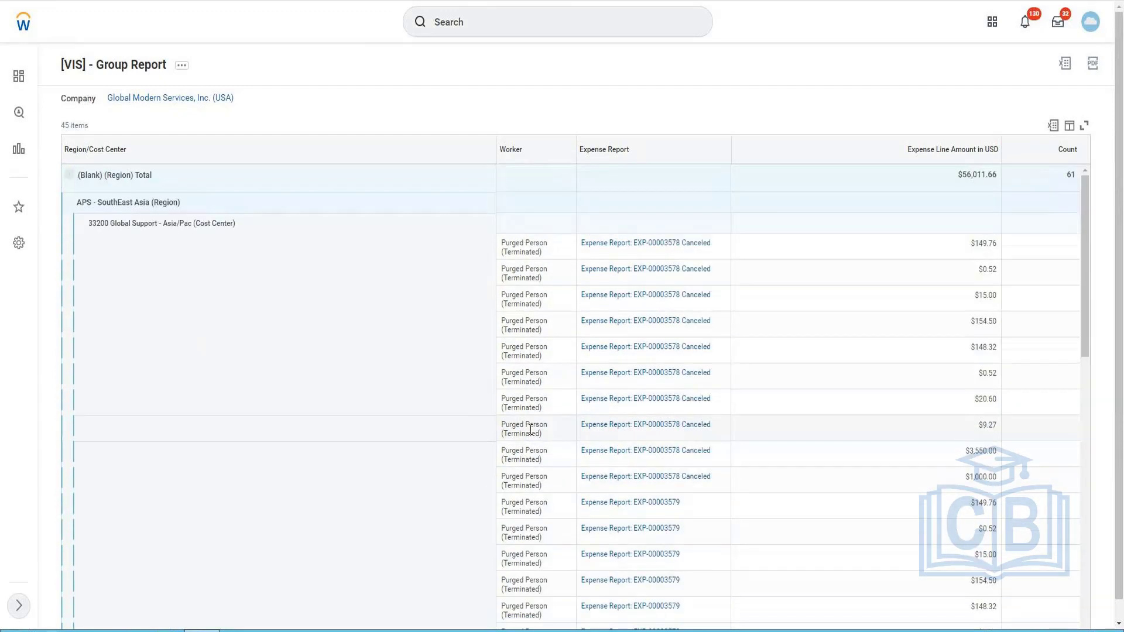
Export the grouped report table and open the downloaded workbook in Excel, discarding the files offered by Document Recovery
{"action": "left_click", "coordinate": [1053, 126]}
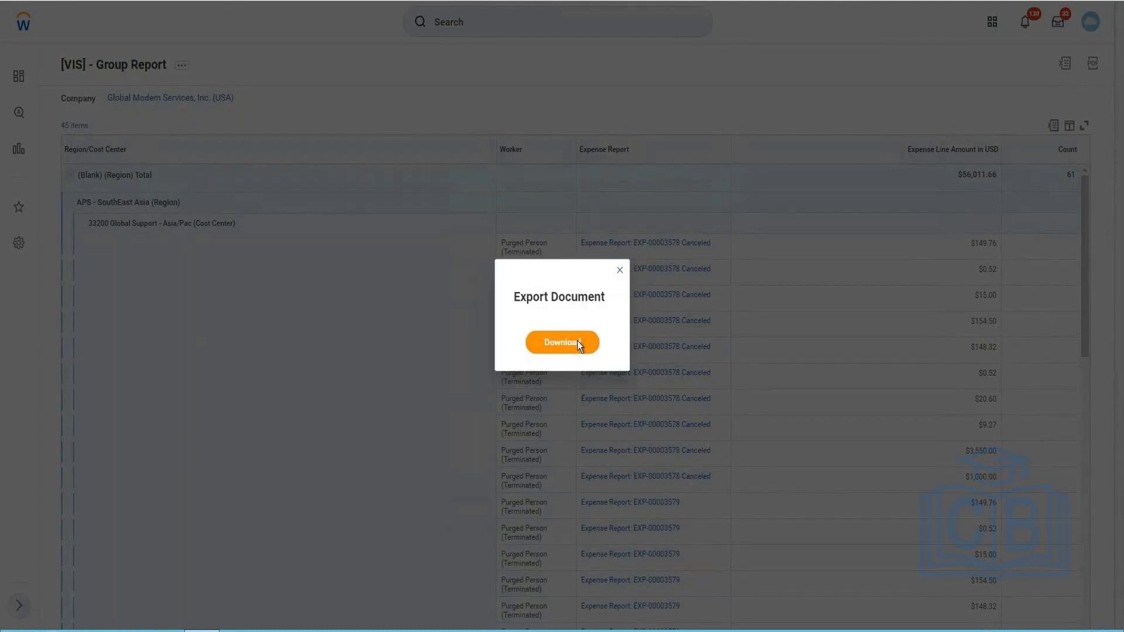
{"action": "left_click", "coordinate": [577, 342]}
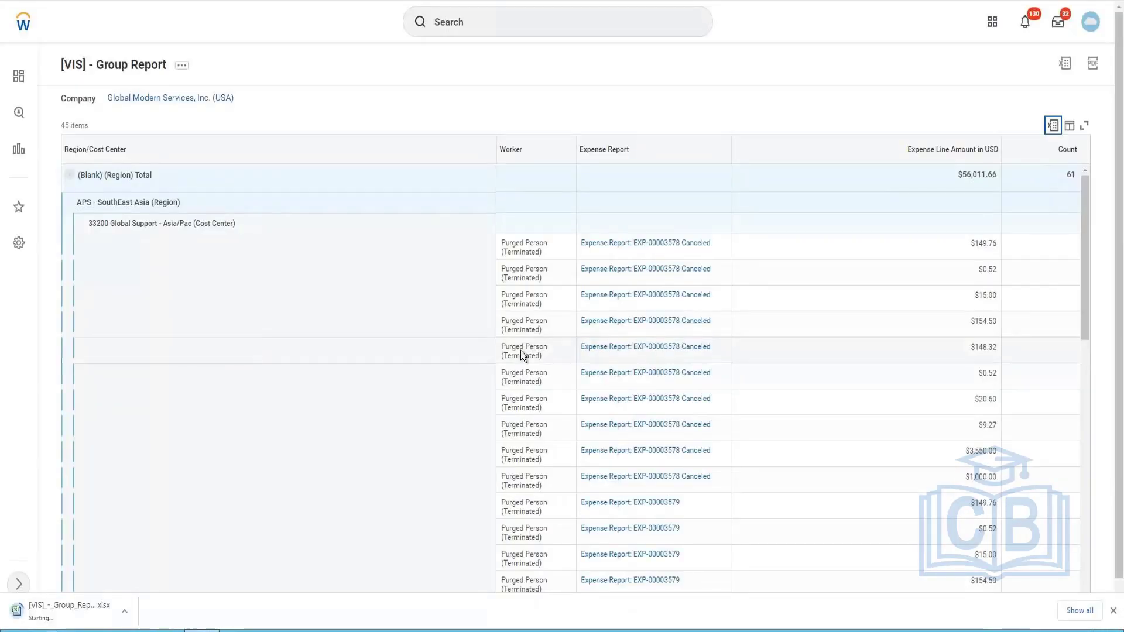
{"action": "left_click", "coordinate": [90, 613]}
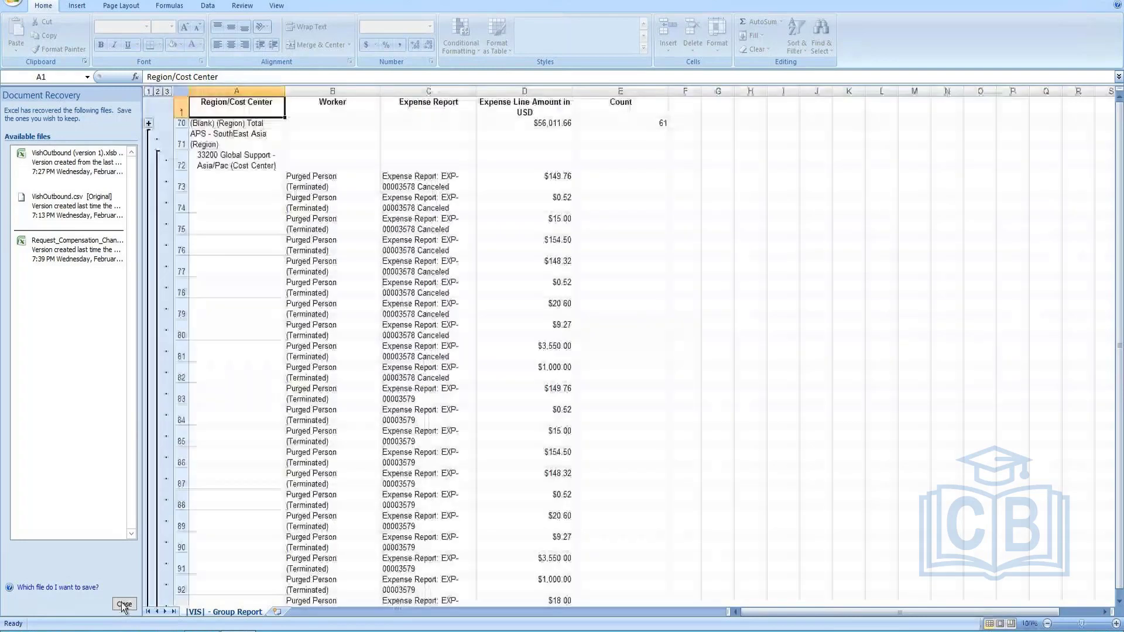
{"action": "left_click", "coordinate": [123, 605]}
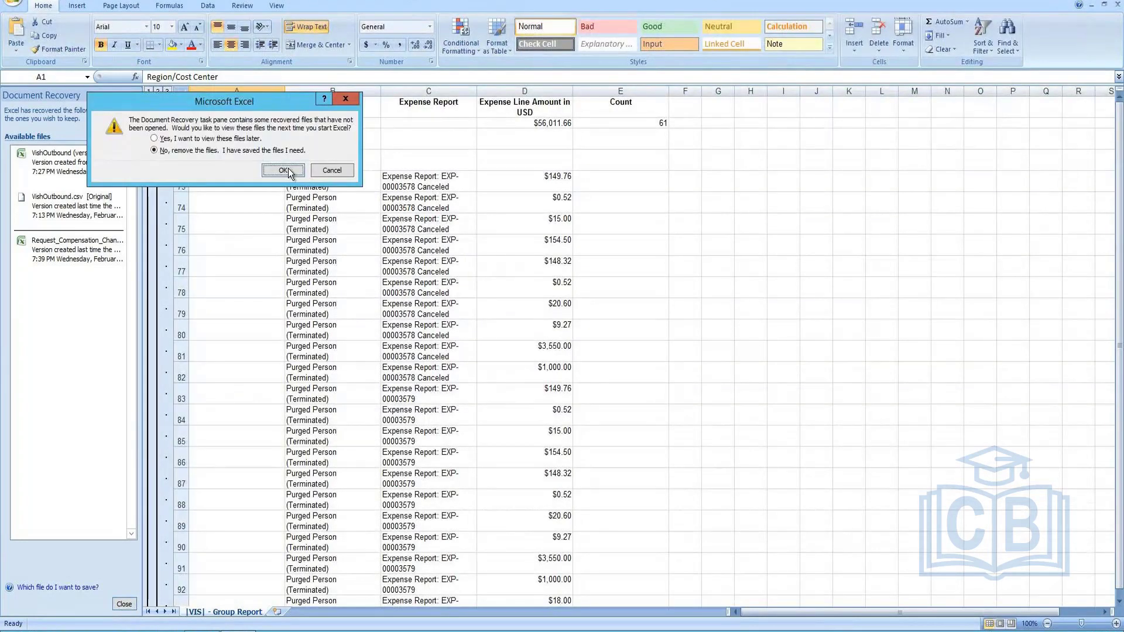
{"action": "left_click", "coordinate": [284, 170]}
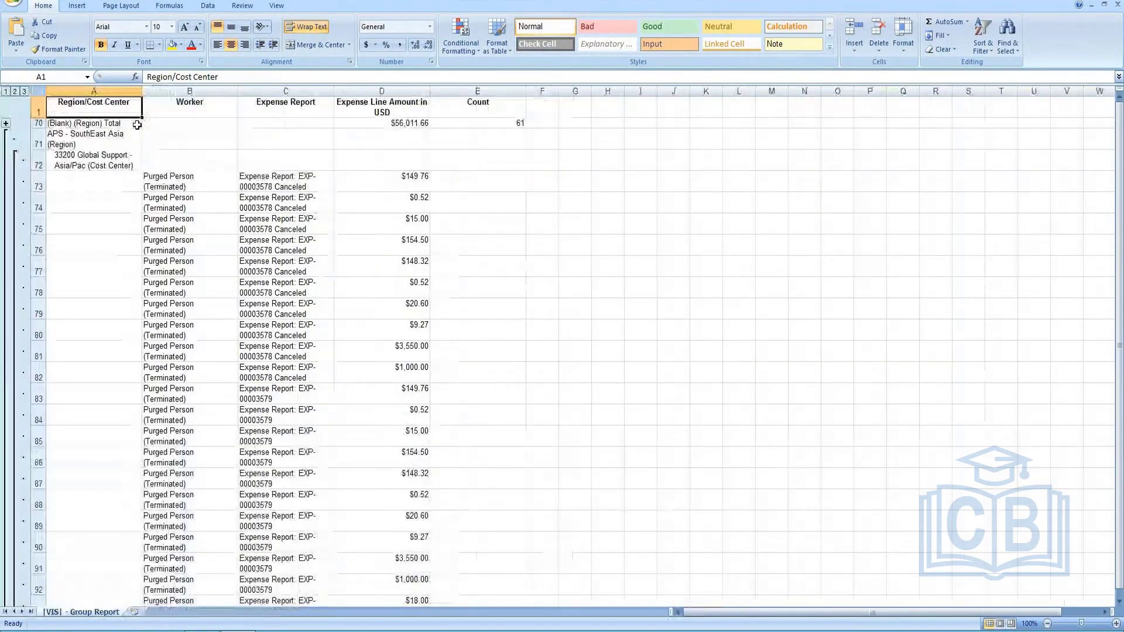
Expand the (Blank) region group in the exported sheet to view its cost center totals, and collapse it again
{"action": "left_click", "coordinate": [7, 124]}
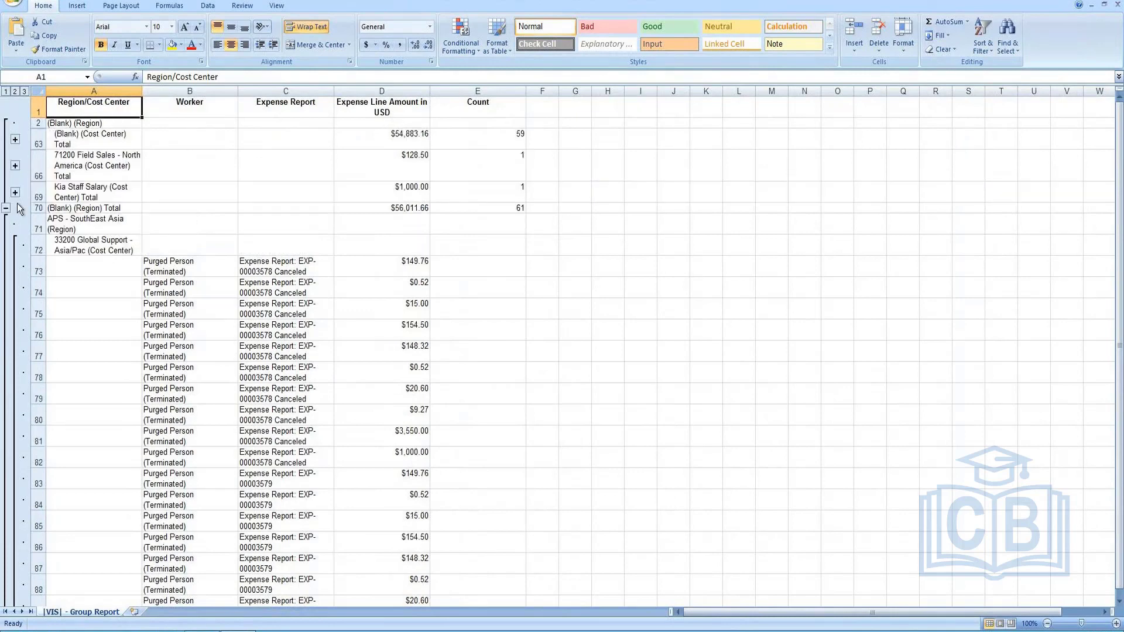
{"action": "left_click", "coordinate": [6, 209]}
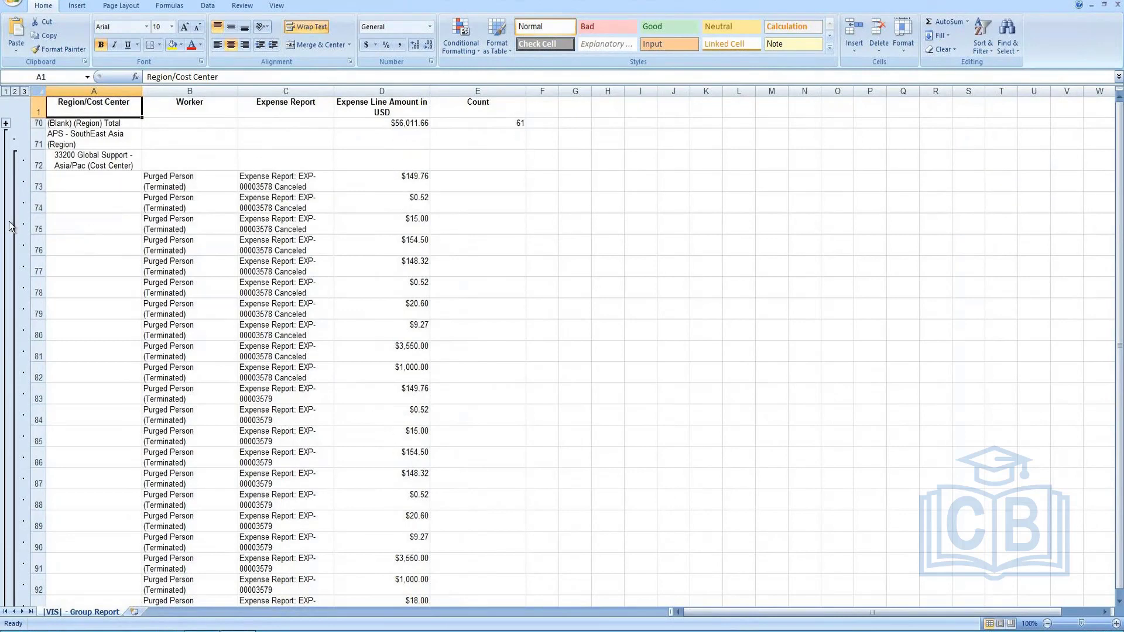
Switch the exported sheet's outline from region totals to cost center totals and to the full expense line detail
{"action": "left_click", "coordinate": [7, 93]}
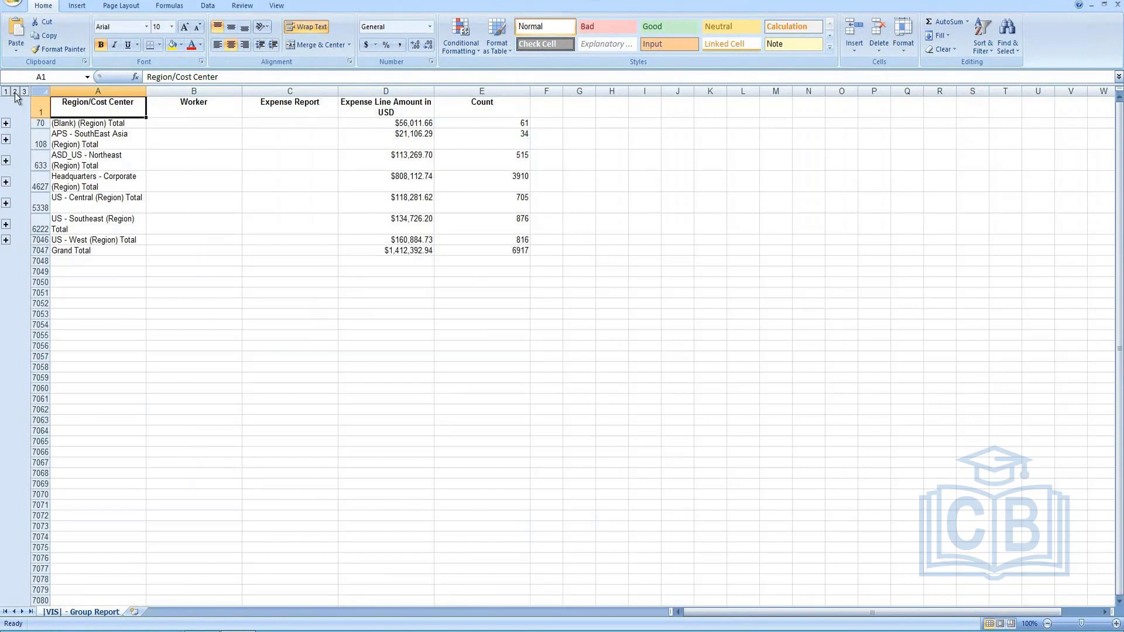
{"action": "left_click", "coordinate": [15, 92]}
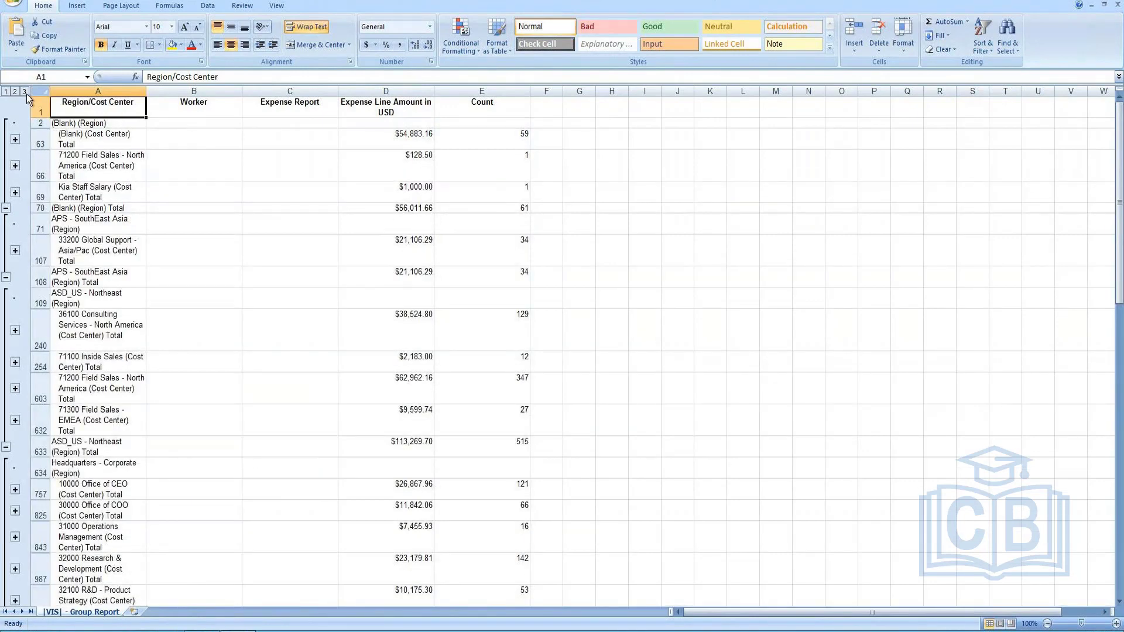
{"action": "left_click", "coordinate": [24, 93]}
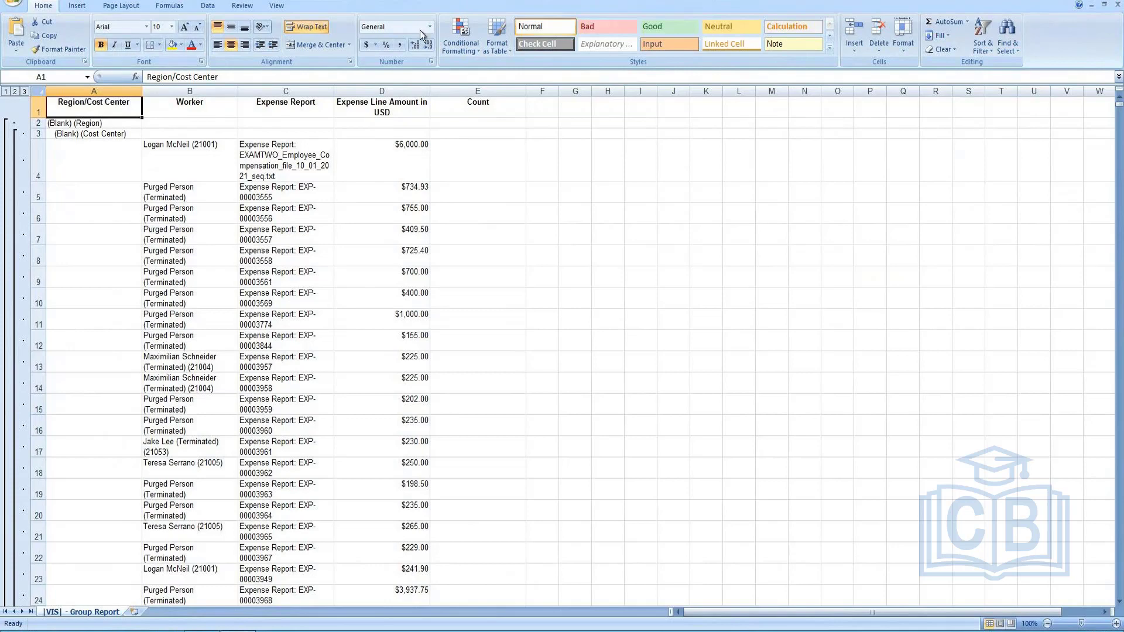
Move the Excel window over the Workday report, select cells B4:D4 in the exported sheet, and maximize the window again
{"action": "left_click_drag", "start_coordinate": [938, 2], "coordinate": [705, 485]}
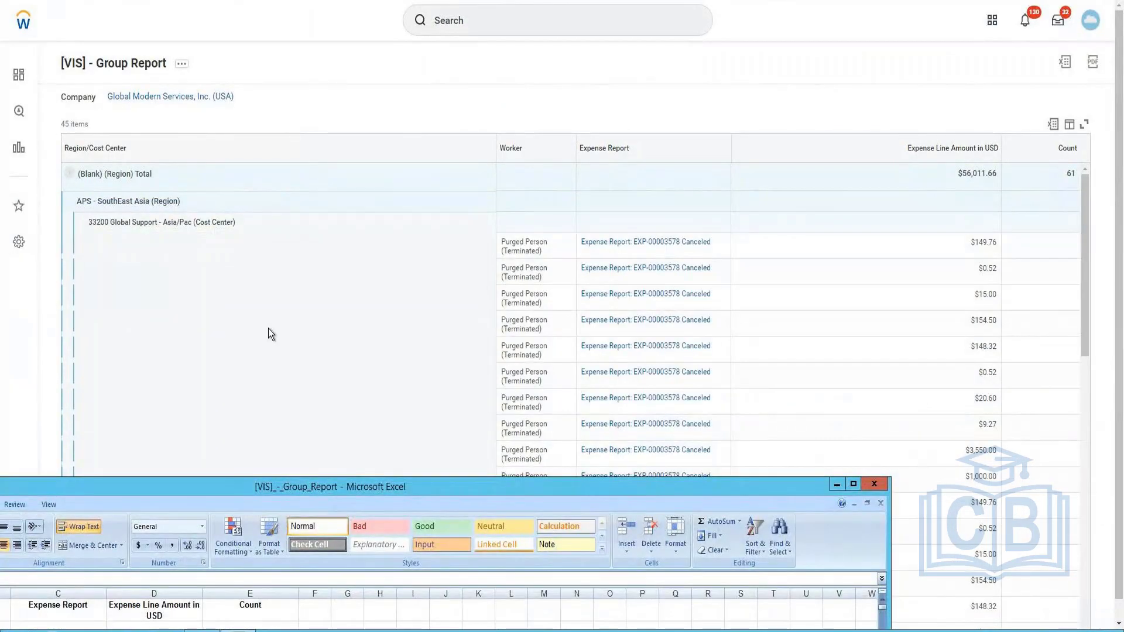
{"action": "left_click_drag", "start_coordinate": [568, 493], "coordinate": [770, 212]}
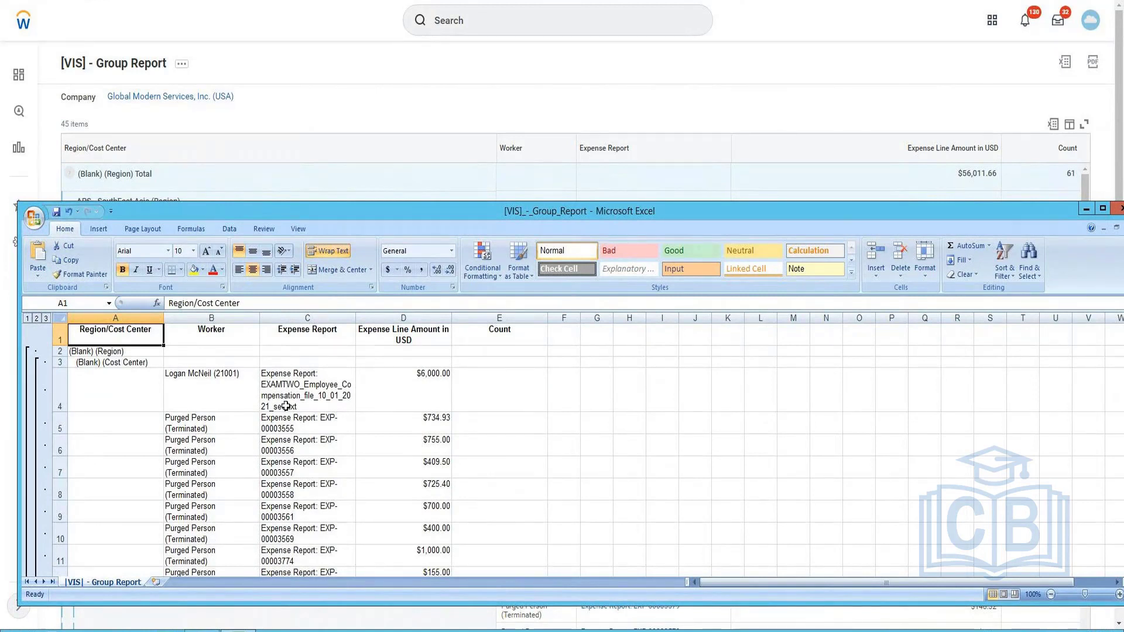
{"action": "left_click_drag", "start_coordinate": [205, 389], "coordinate": [410, 390]}
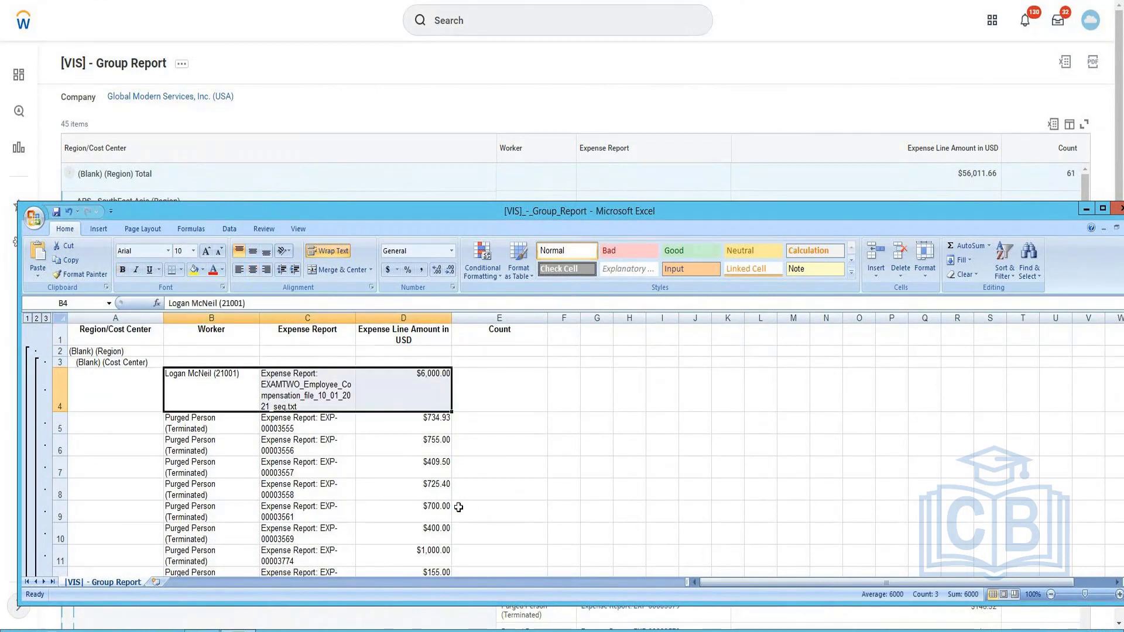
{"action": "double_click", "coordinate": [604, 215]}
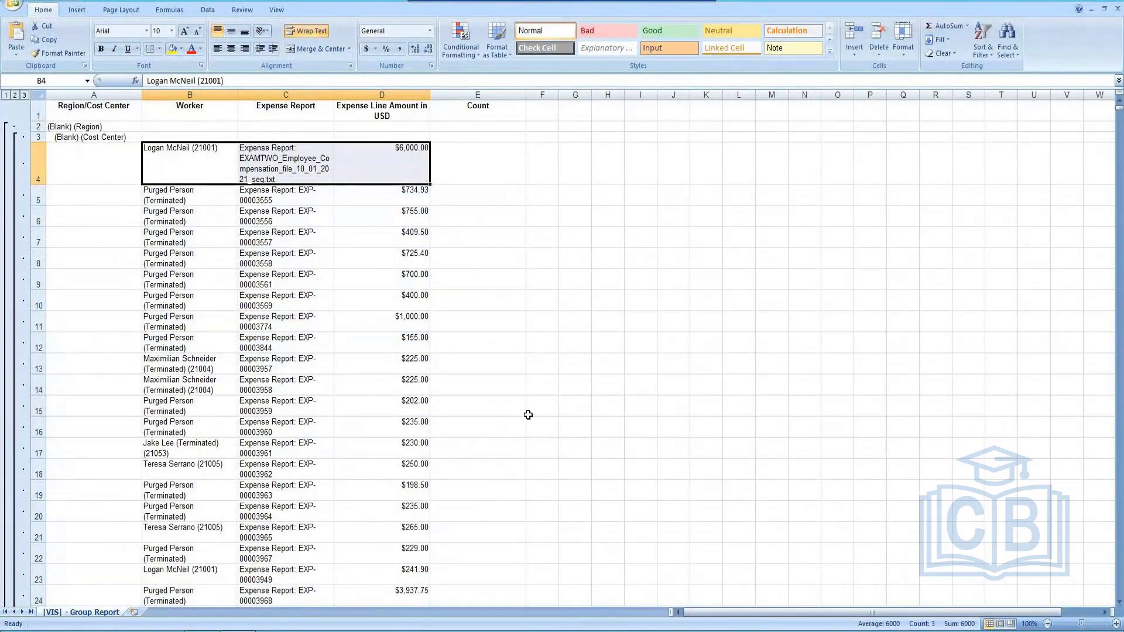
Examine the (Blank) region's expense lines down to the APS - SouthEast Asia group, selecting cells B59:D61 along the way
{"action": "scroll", "coordinate": [527, 416], "scroll_direction": "down", "scroll_amount": 4}
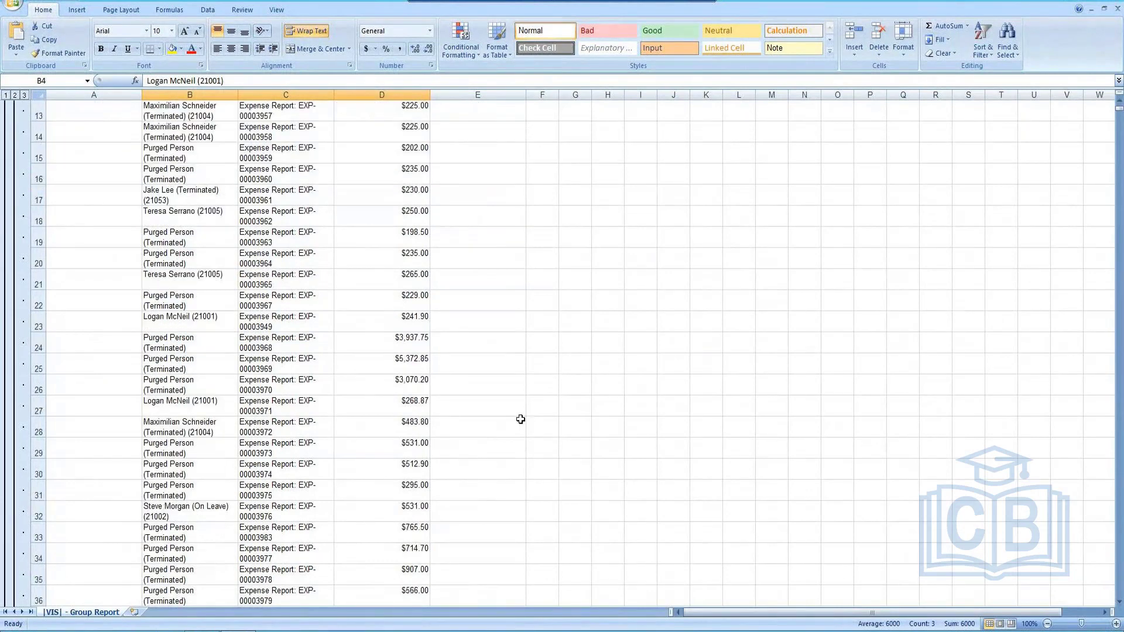
{"action": "scroll", "coordinate": [518, 422], "scroll_direction": "down", "scroll_amount": 9}
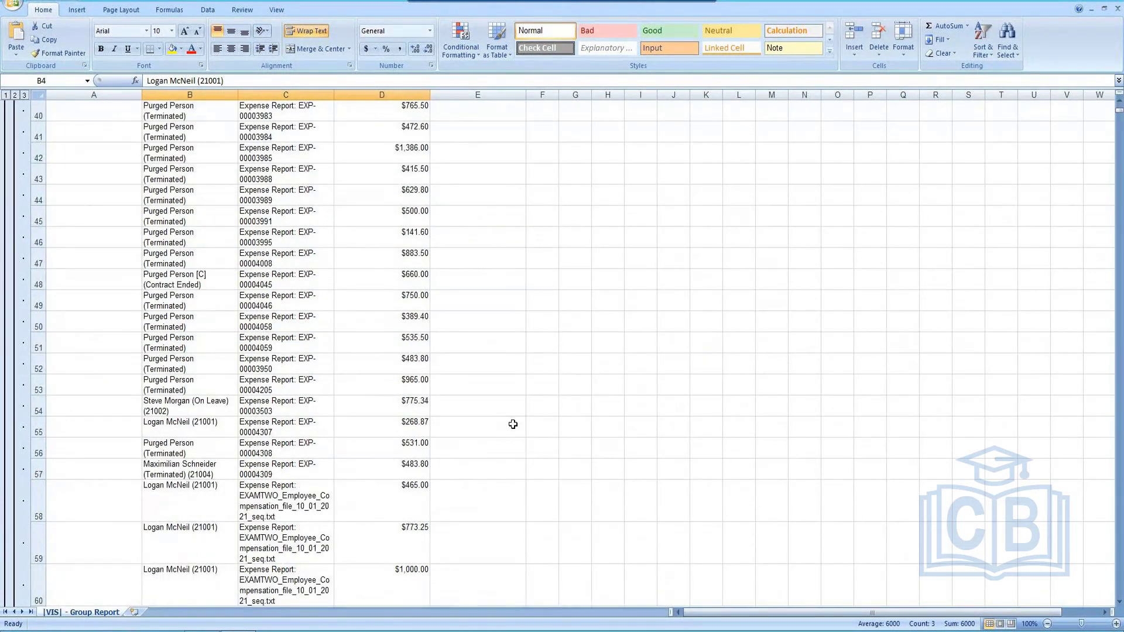
{"action": "scroll", "coordinate": [513, 424], "scroll_direction": "down", "scroll_amount": 4}
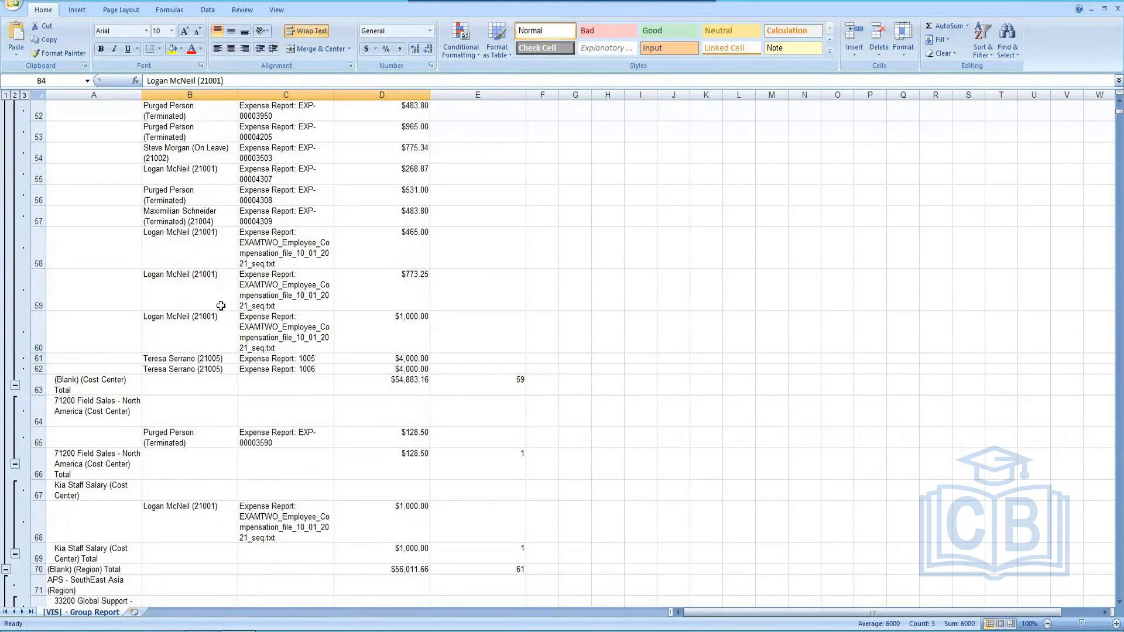
{"action": "left_click_drag", "start_coordinate": [221, 305], "coordinate": [405, 359]}
{"action": "scroll", "coordinate": [469, 423], "scroll_direction": "down", "scroll_amount": 4}
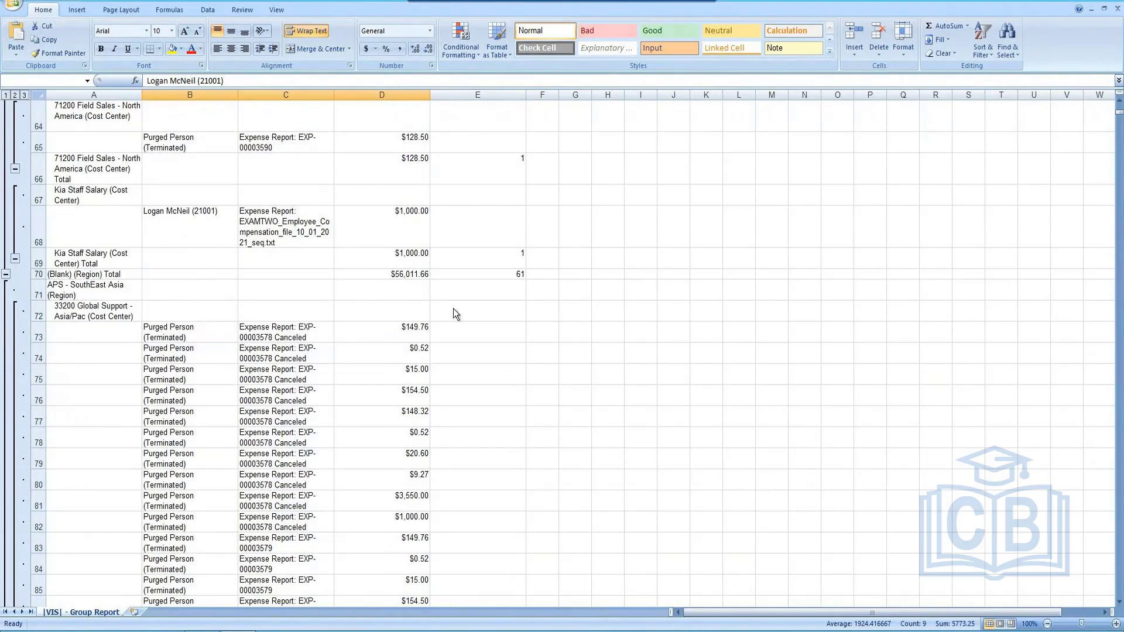
Switch back to the Workday report, expand the Headquarters - Corporate region, and highlight the amounts of its total and the 72300 Marketing Services cost center
{"action": "key", "text": "alt+Tab"}
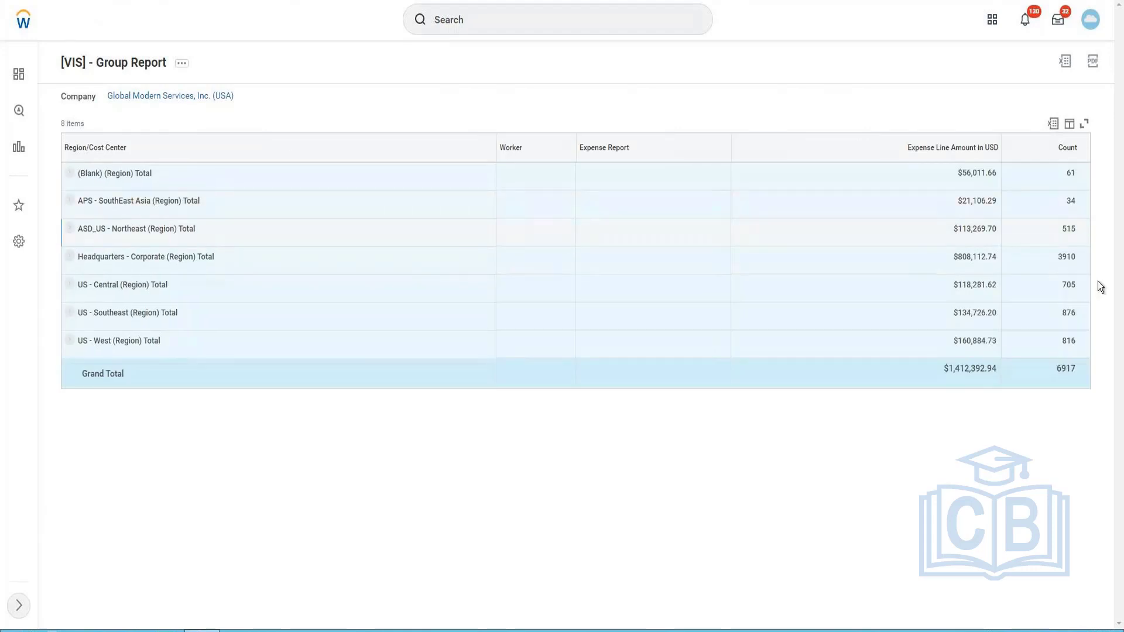
{"action": "left_click", "coordinate": [70, 256]}
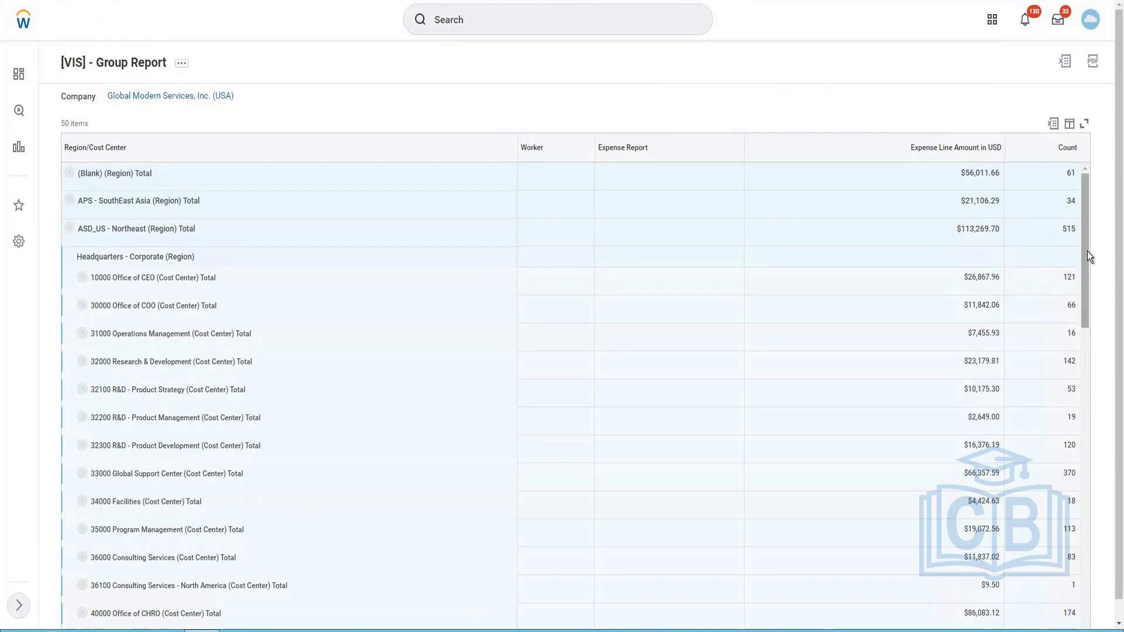
{"action": "left_click_drag", "start_coordinate": [1104, 376], "coordinate": [1111, 436]}
{"action": "scroll", "coordinate": [988, 481], "scroll_direction": "down", "scroll_amount": 10}
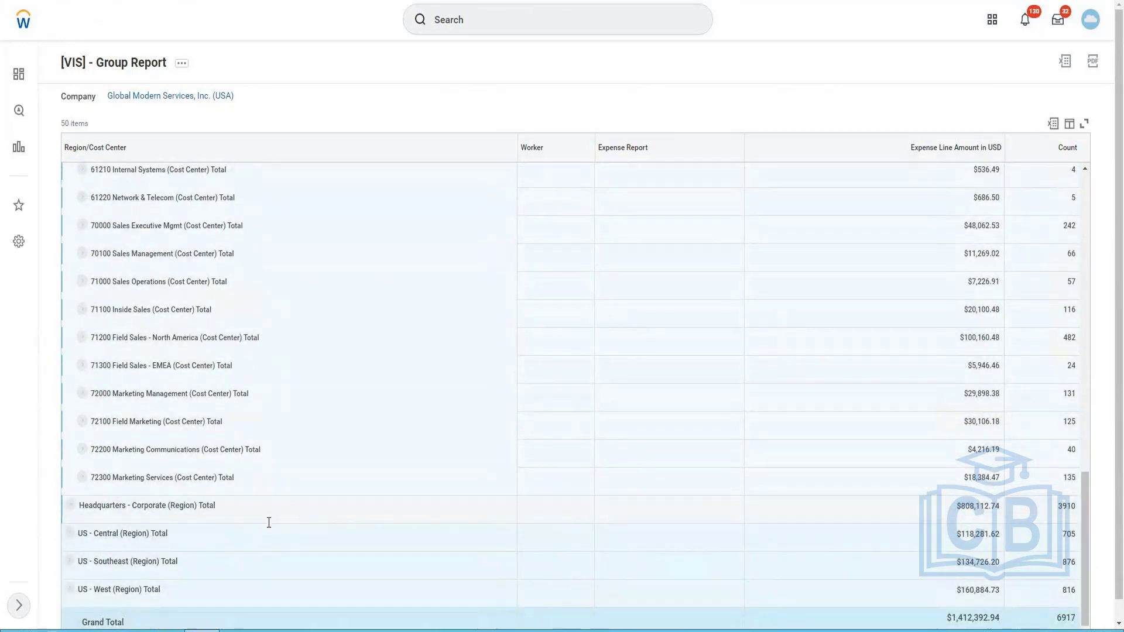
{"action": "left_click", "coordinate": [71, 505]}
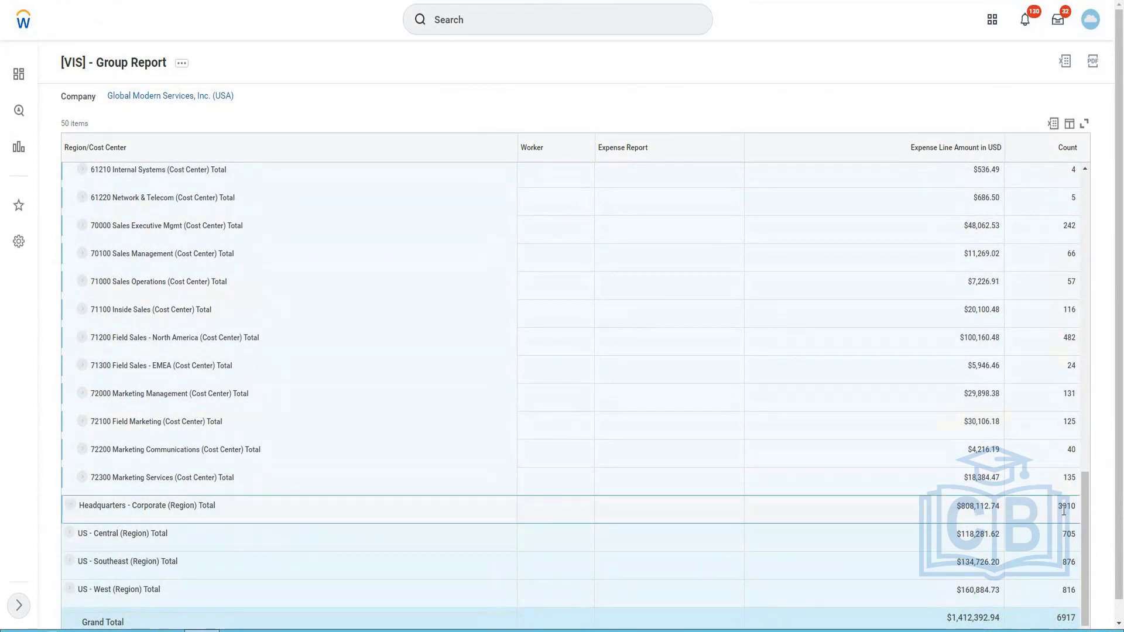
{"action": "triple_click", "coordinate": [971, 511]}
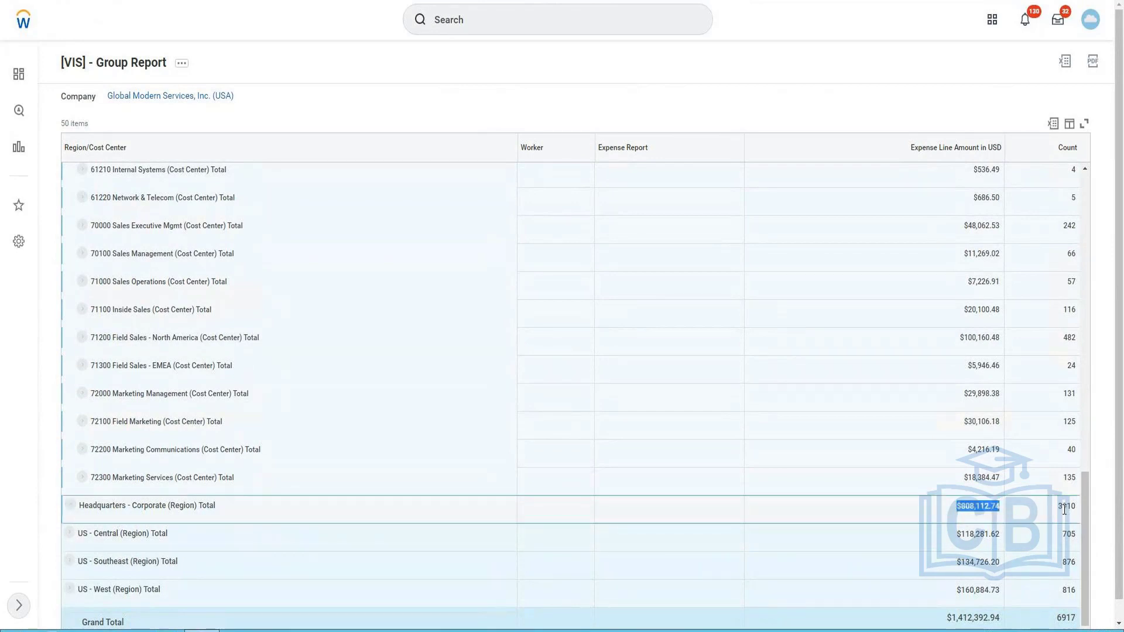
{"action": "triple_click", "coordinate": [984, 479]}
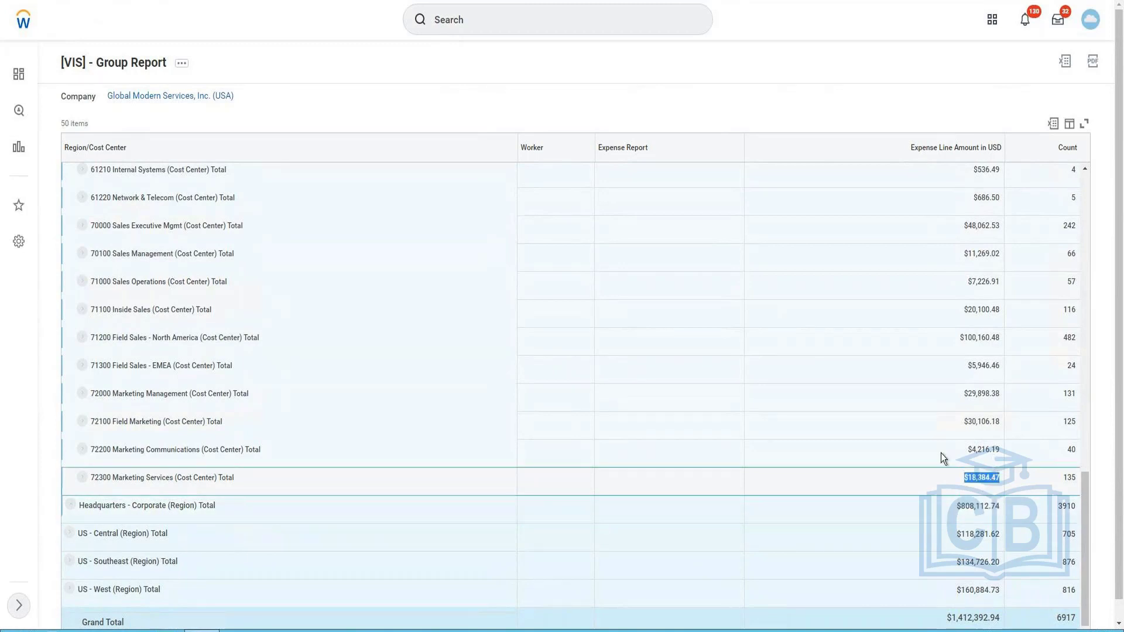
Return to the region totals and highlight the Expense Line Amount in USD heading and the (Blank) region's amount
{"action": "left_click", "coordinate": [80, 420]}
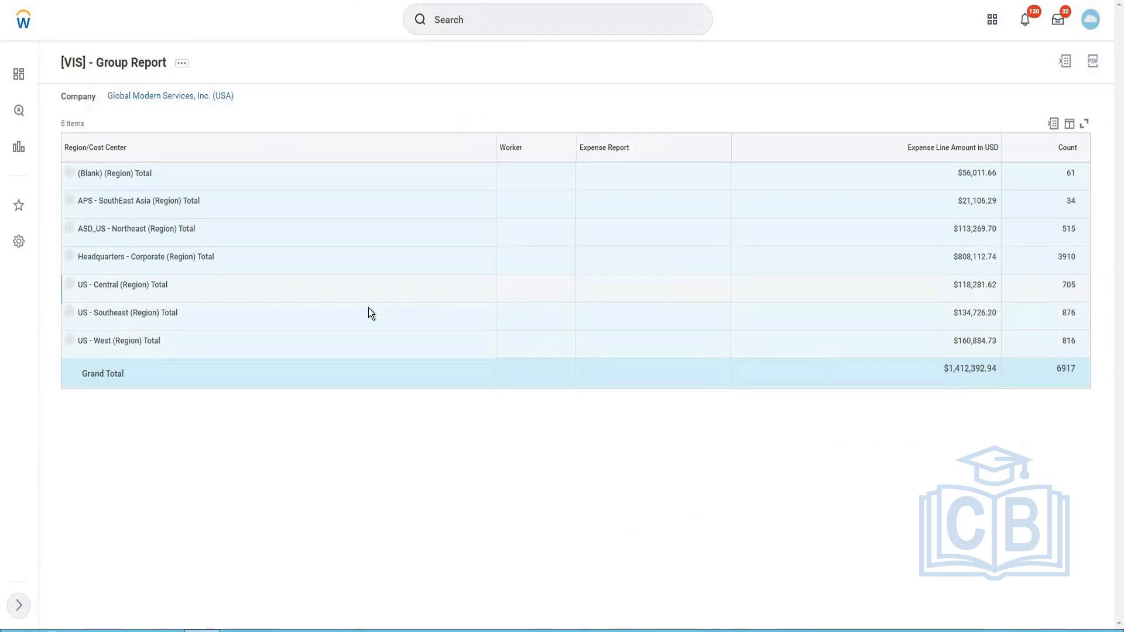
{"action": "left_click", "coordinate": [760, 330]}
{"action": "triple_click", "coordinate": [989, 160]}
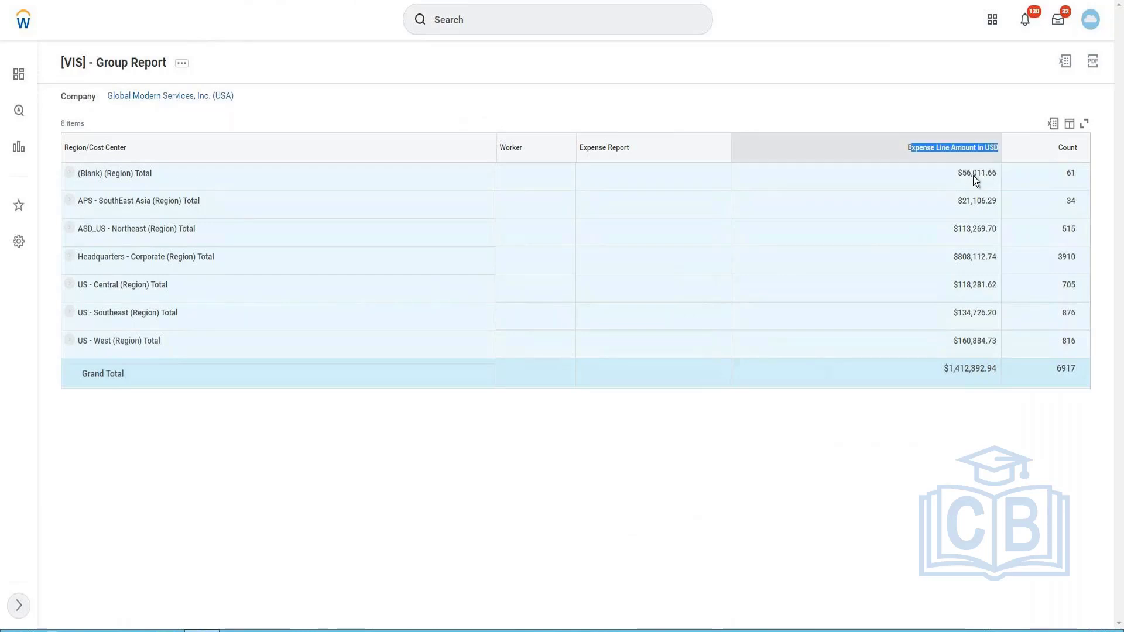
{"action": "left_click_drag", "start_coordinate": [958, 173], "coordinate": [986, 174]}
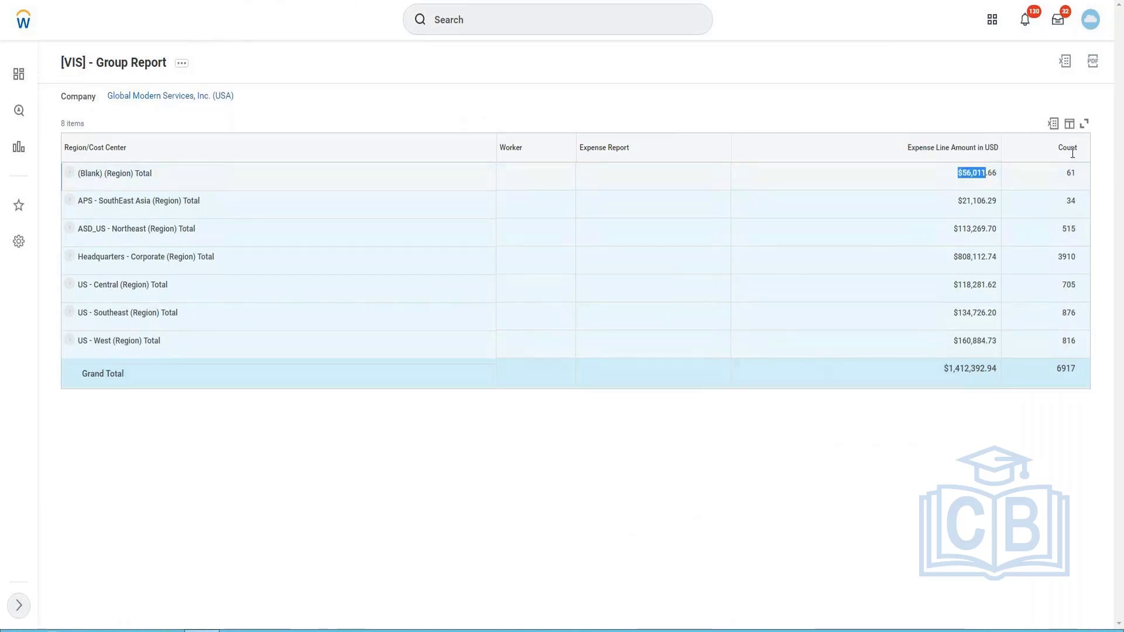
Open the "[VIS] - Group Report" custom report definition for editing from the report's related actions
{"action": "left_click", "coordinate": [182, 64]}
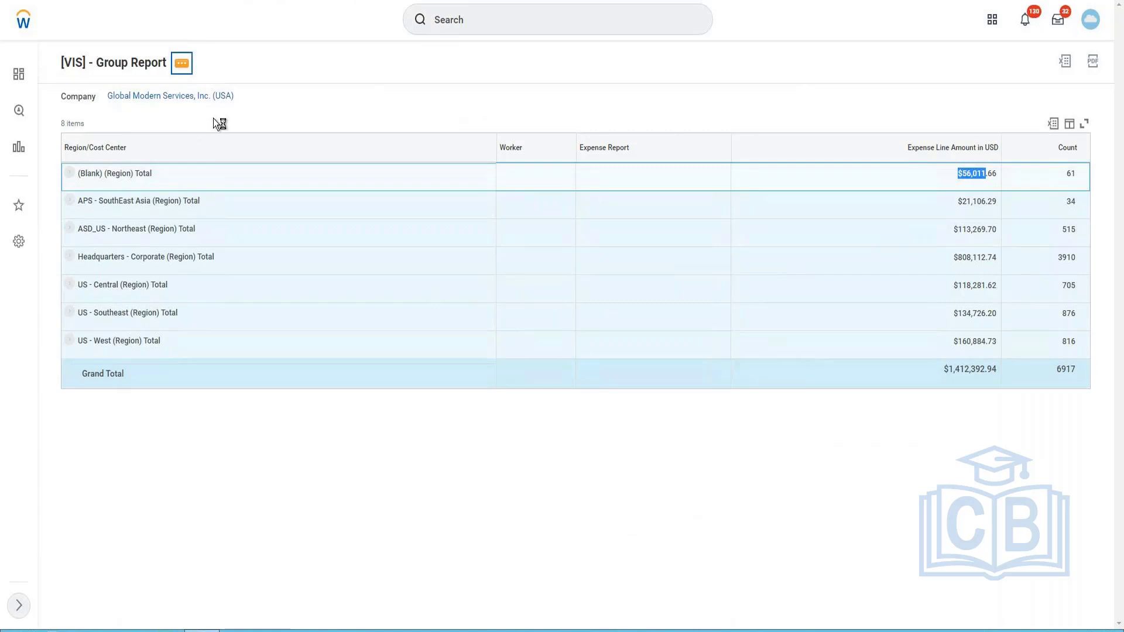
{"action": "mouse_move", "coordinate": [213, 119]}
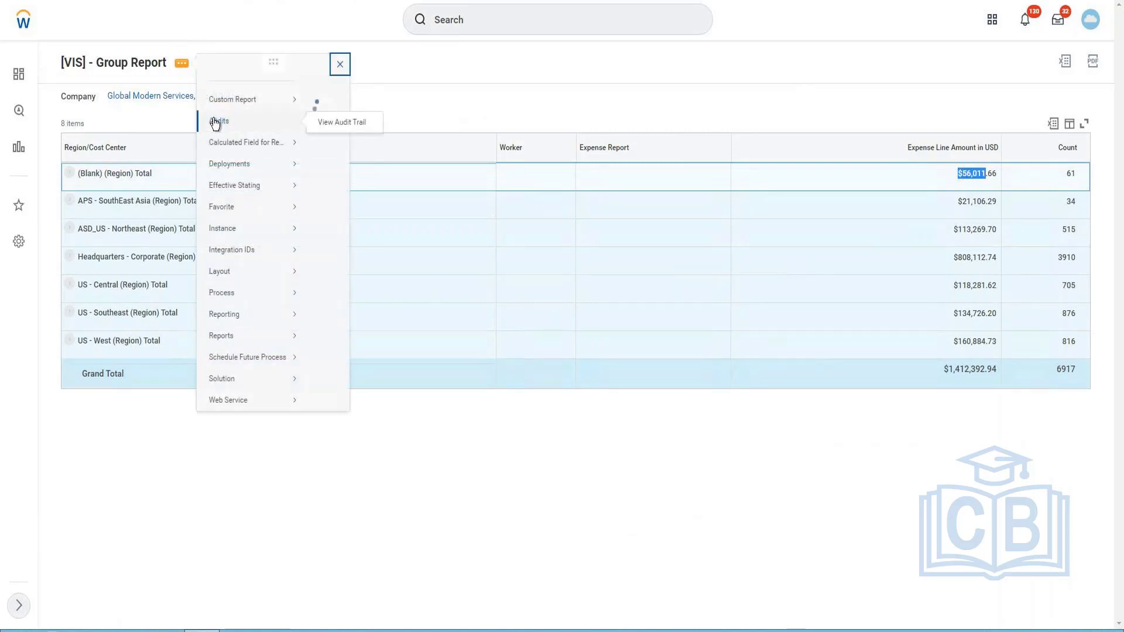
{"action": "left_click", "coordinate": [330, 119]}
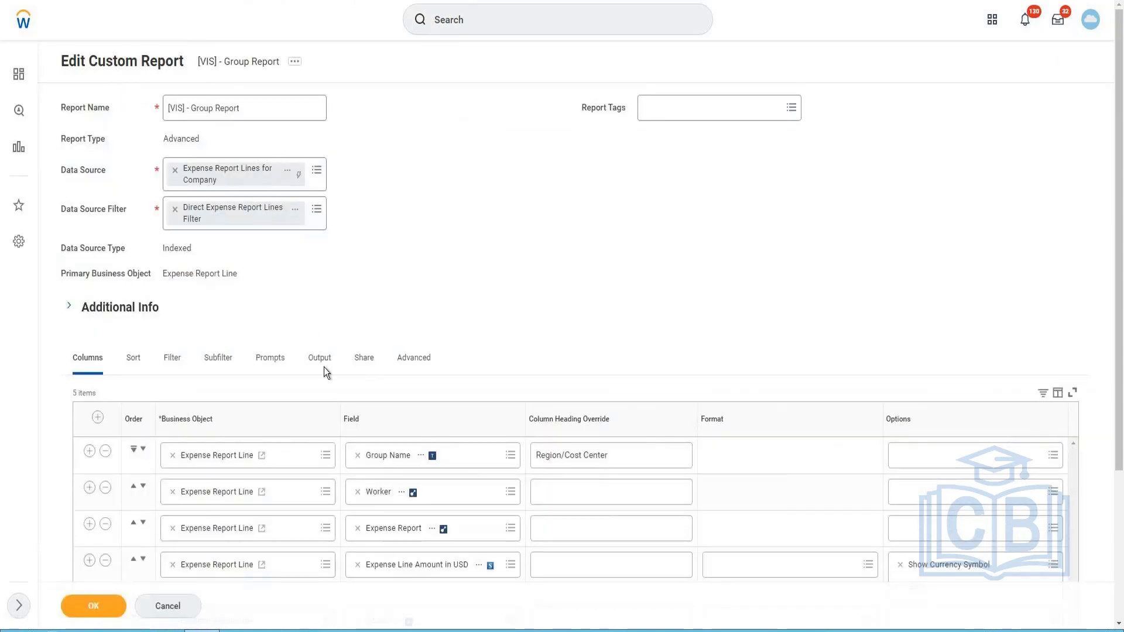
Clear the options of the Expense Line Amount in USD column, delete the Count column, and try to save the report
{"action": "scroll", "coordinate": [354, 331], "scroll_direction": "down", "scroll_amount": 3}
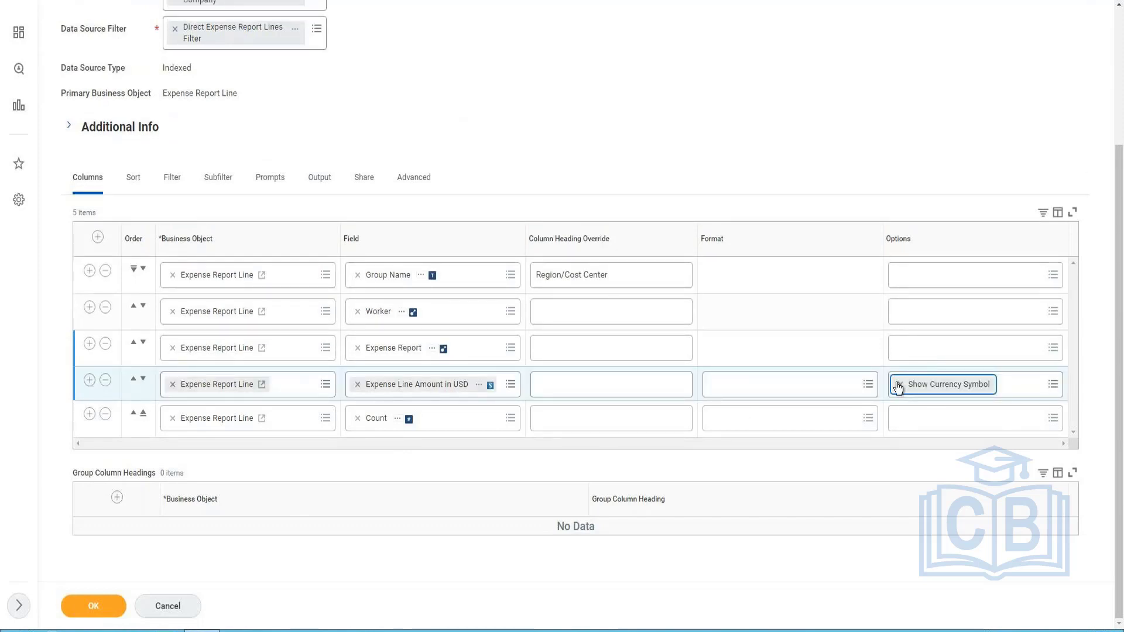
{"action": "left_click", "coordinate": [901, 385]}
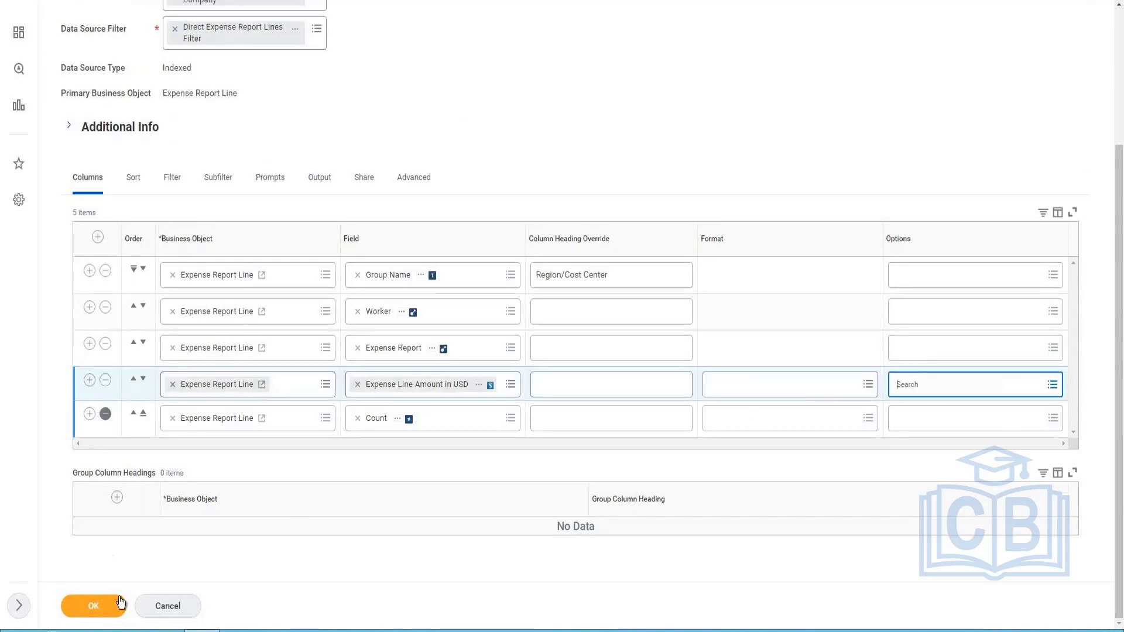
{"action": "left_click", "coordinate": [93, 609]}
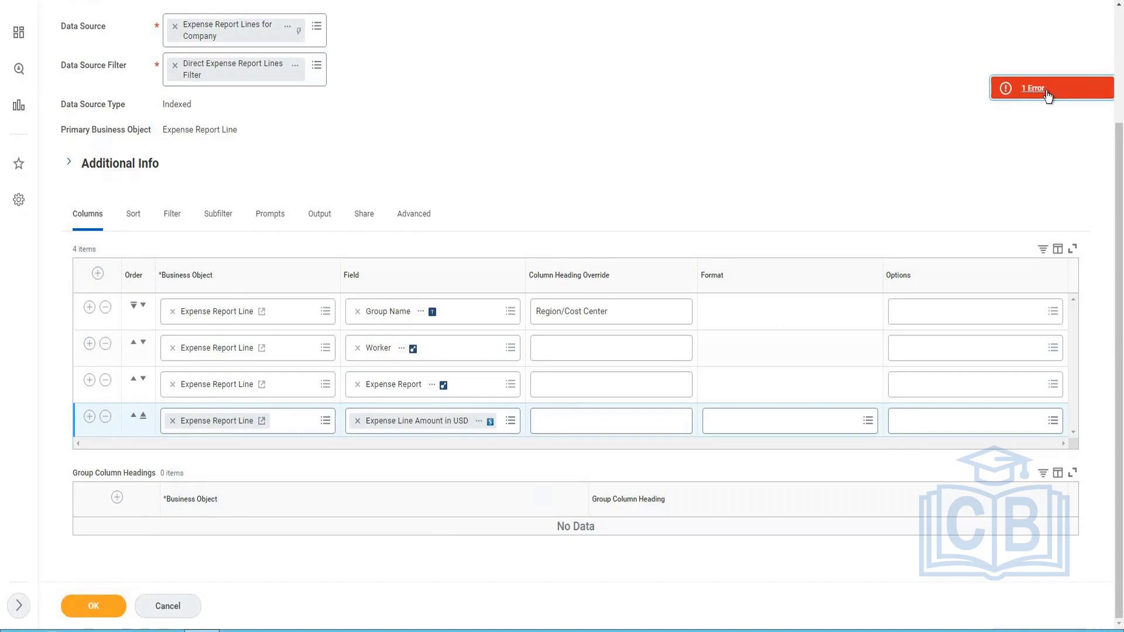
{"action": "left_click", "coordinate": [1034, 98]}
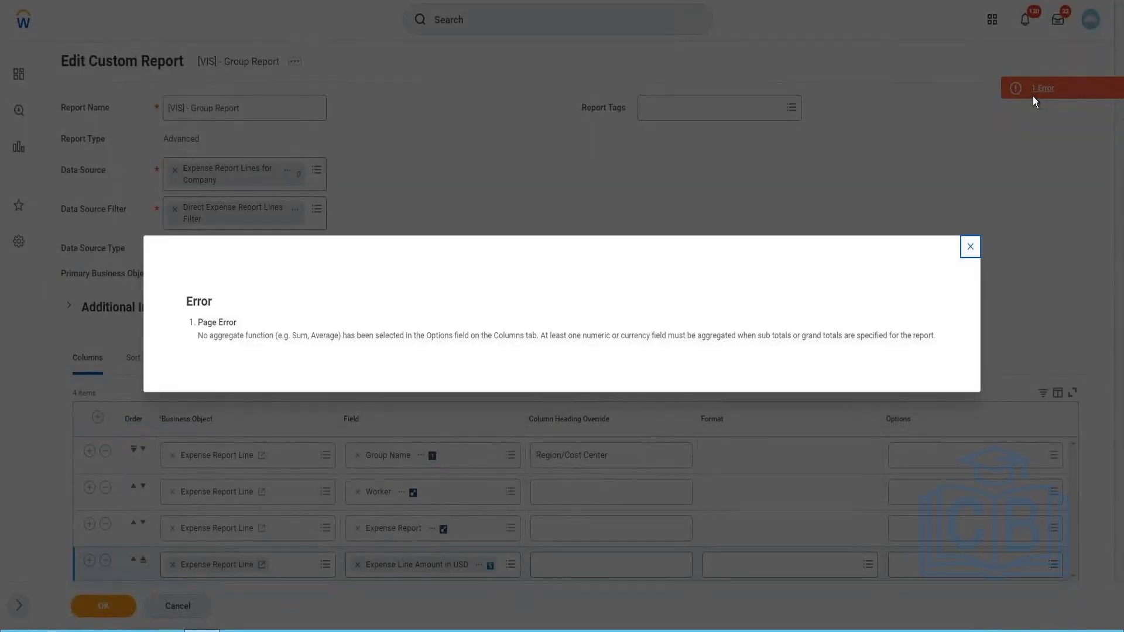
{"action": "left_click", "coordinate": [971, 252]}
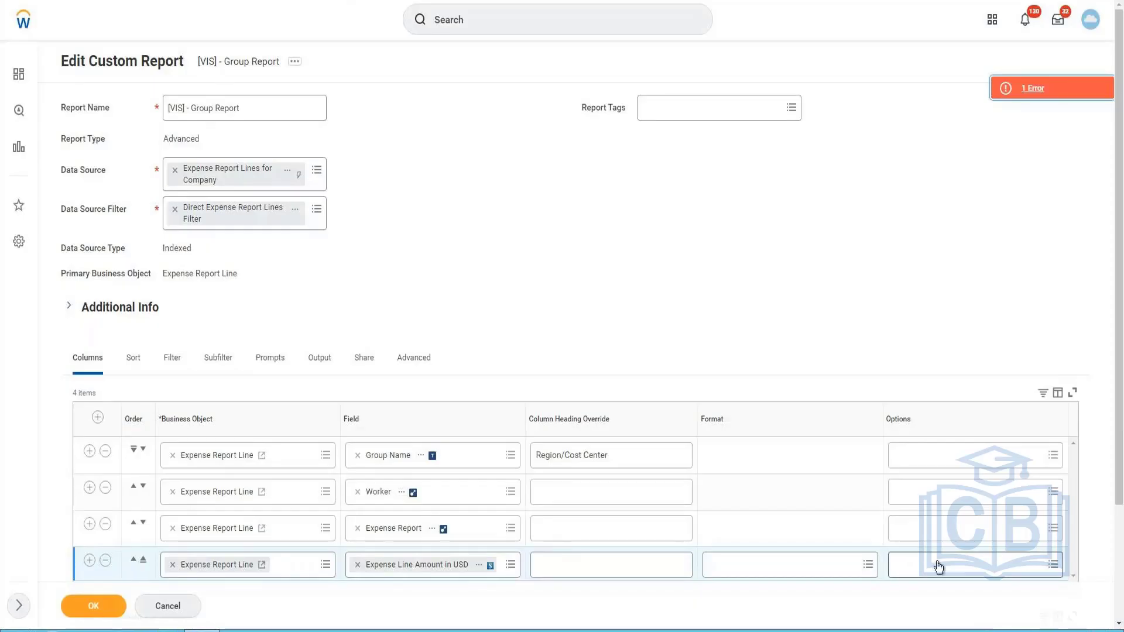
Set the Expense Line Amount in USD column's option to Average
{"action": "left_click", "coordinate": [938, 567]}
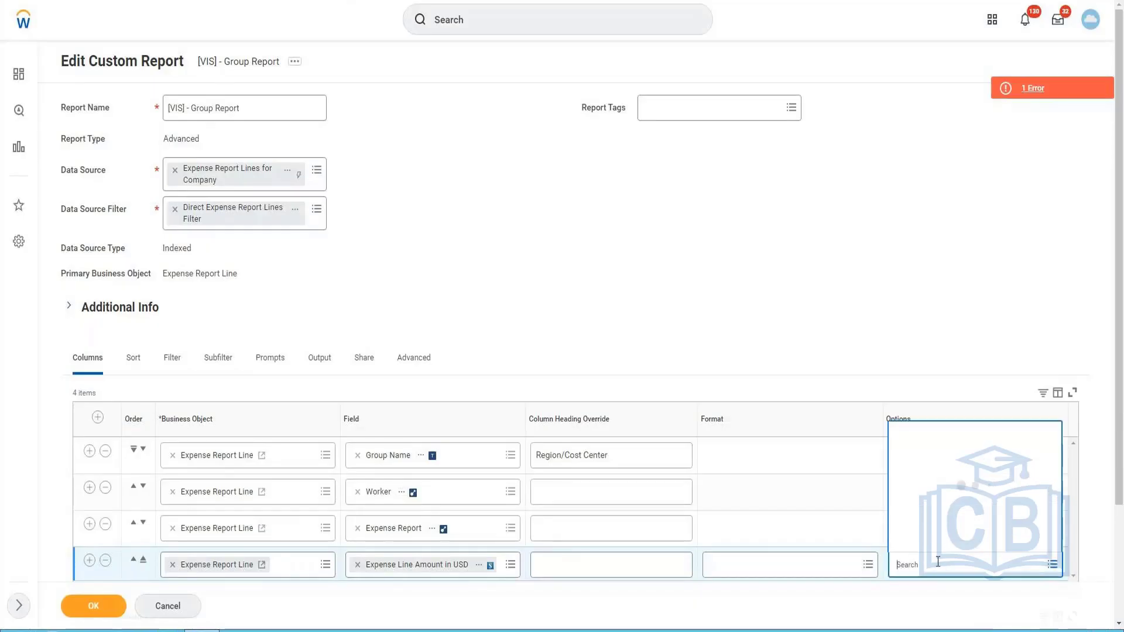
{"action": "type", "text": "Avergae"}
{"action": "key", "text": "Return"}
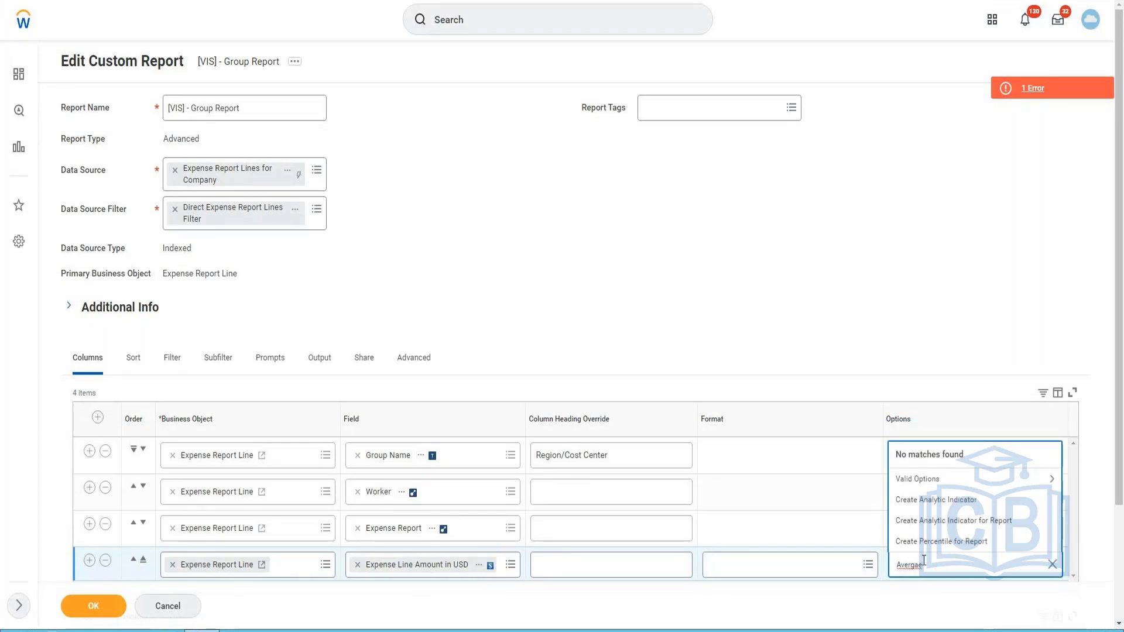
{"action": "key", "text": "BackSpace"}
{"action": "key", "text": "BackSpace"}
{"action": "key", "text": "BackSpace"}
{"action": "type", "text": "age"}
{"action": "key", "text": "Return"}
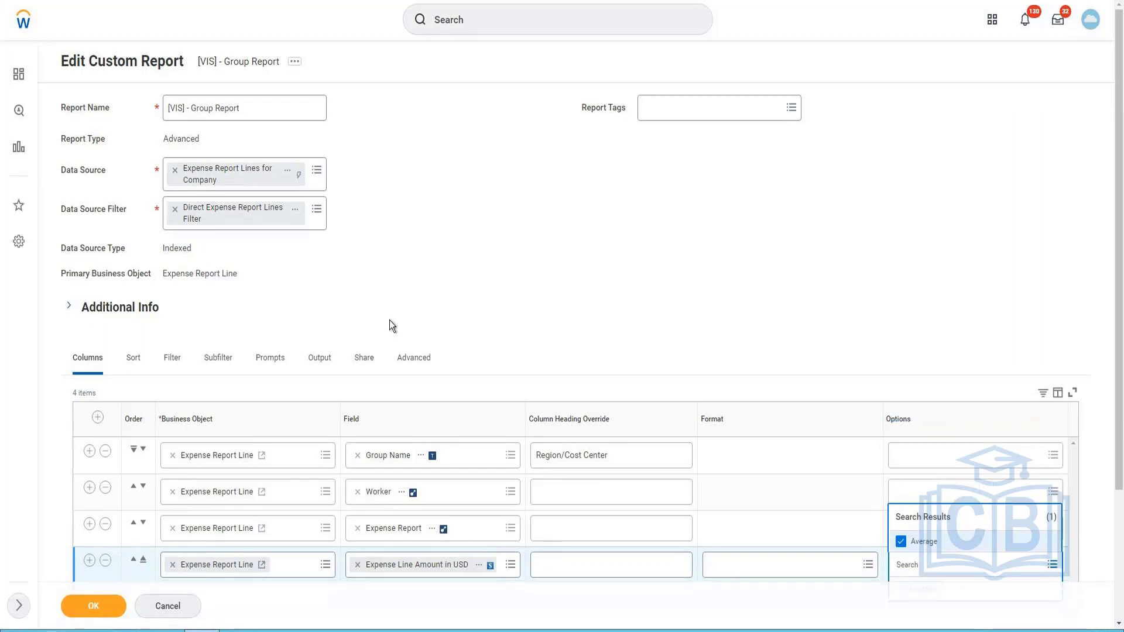
Add another Expense Line Amount in USD column for Expense Report Line below the existing Average column
{"action": "scroll", "coordinate": [361, 346], "scroll_direction": "down", "scroll_amount": 3}
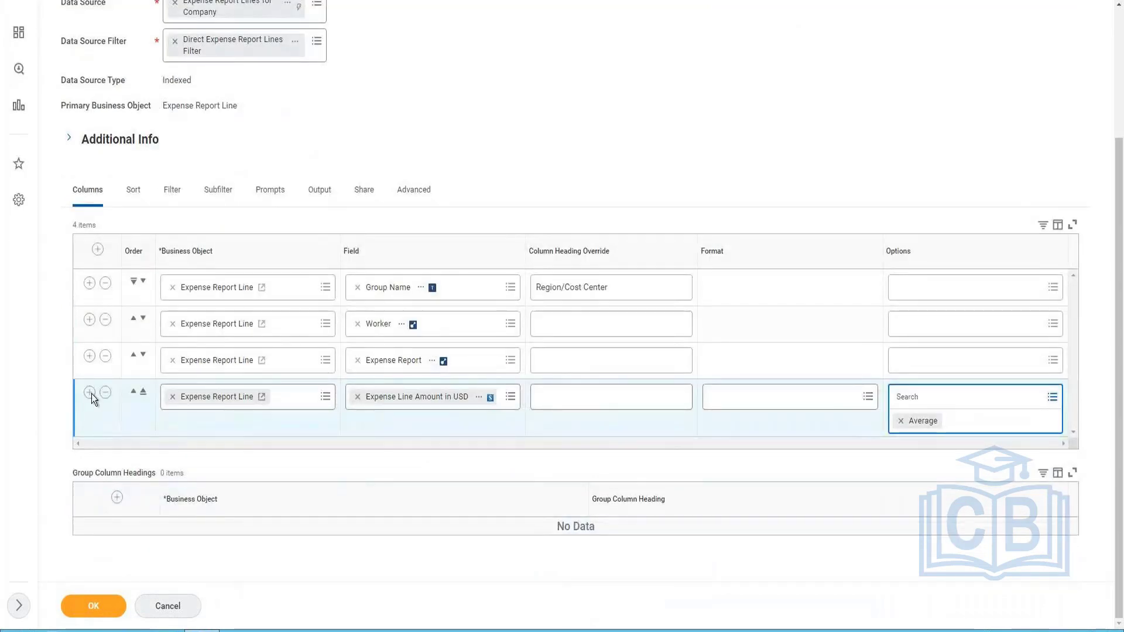
{"action": "left_click", "coordinate": [90, 393]}
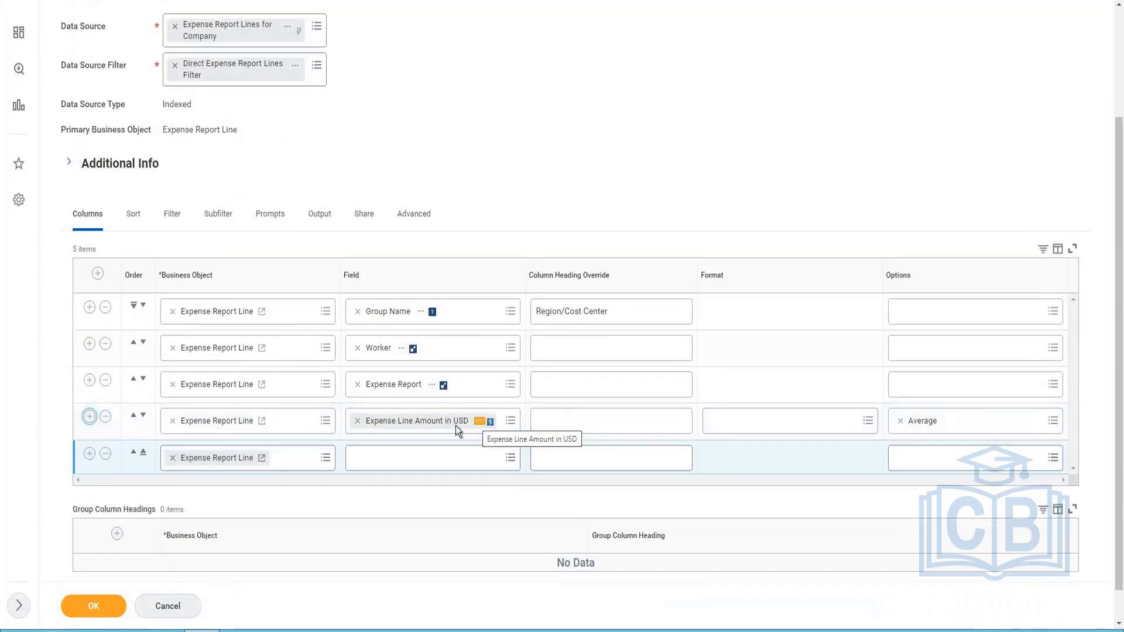
{"action": "scroll", "coordinate": [456, 427], "scroll_direction": "down", "scroll_amount": 1}
{"action": "right_click", "coordinate": [479, 388]}
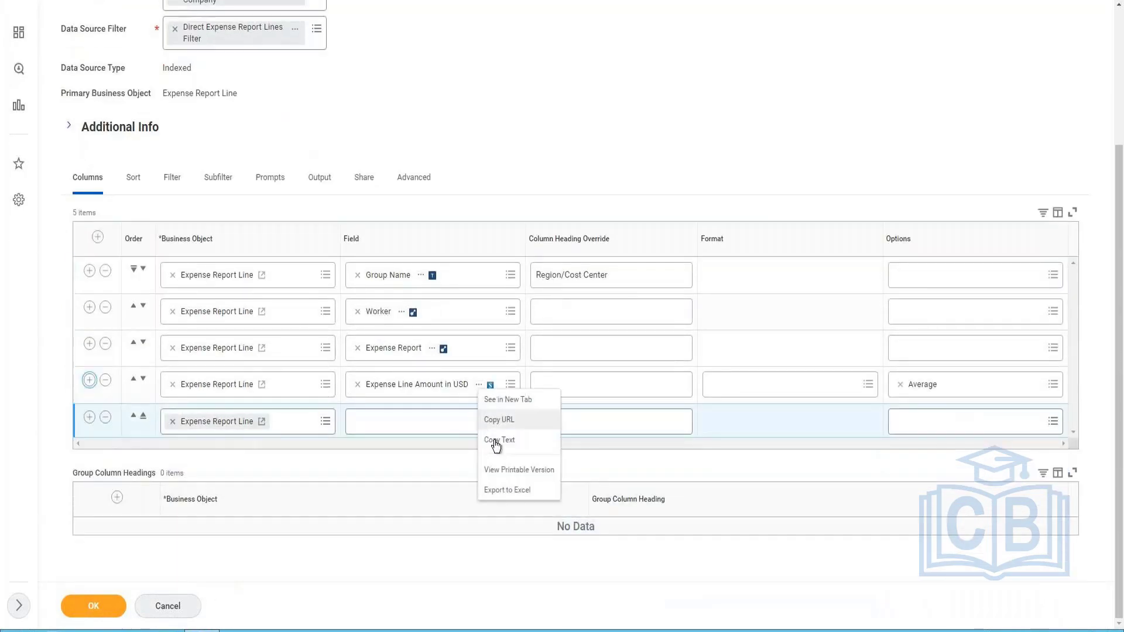
{"action": "left_click", "coordinate": [405, 434]}
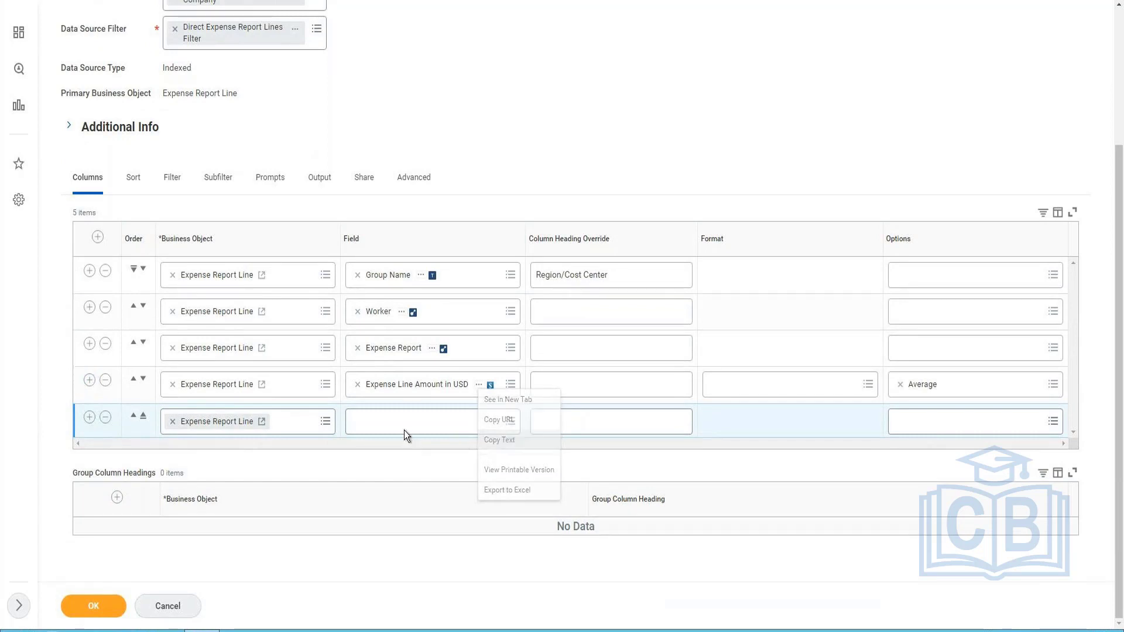
{"action": "type", "text": "Expense Line Amount in USD"}
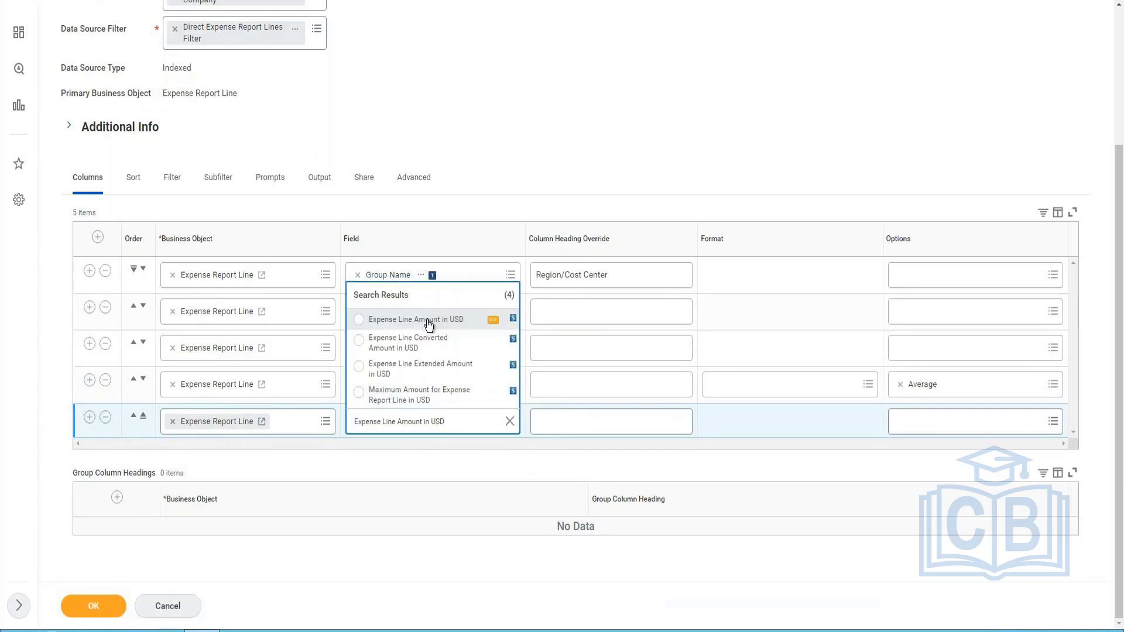
{"action": "key", "text": "Return"}
Set the new Expense Line Amount in USD column's option to Maximum and save the report definition
{"action": "left_click", "coordinate": [985, 426]}
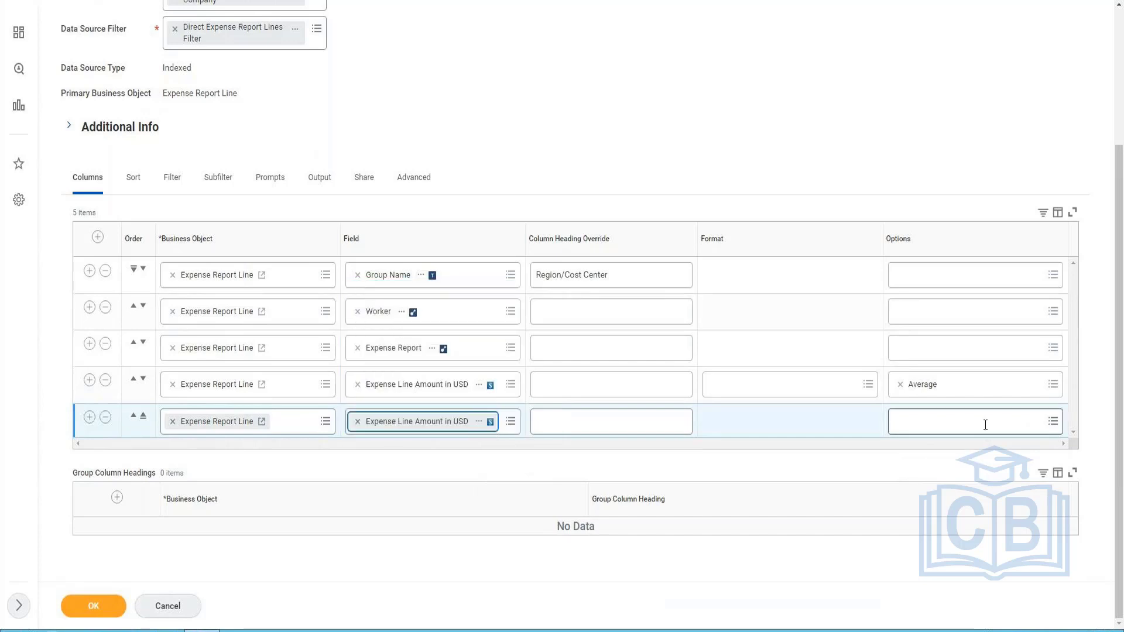
{"action": "type", "text": "max"}
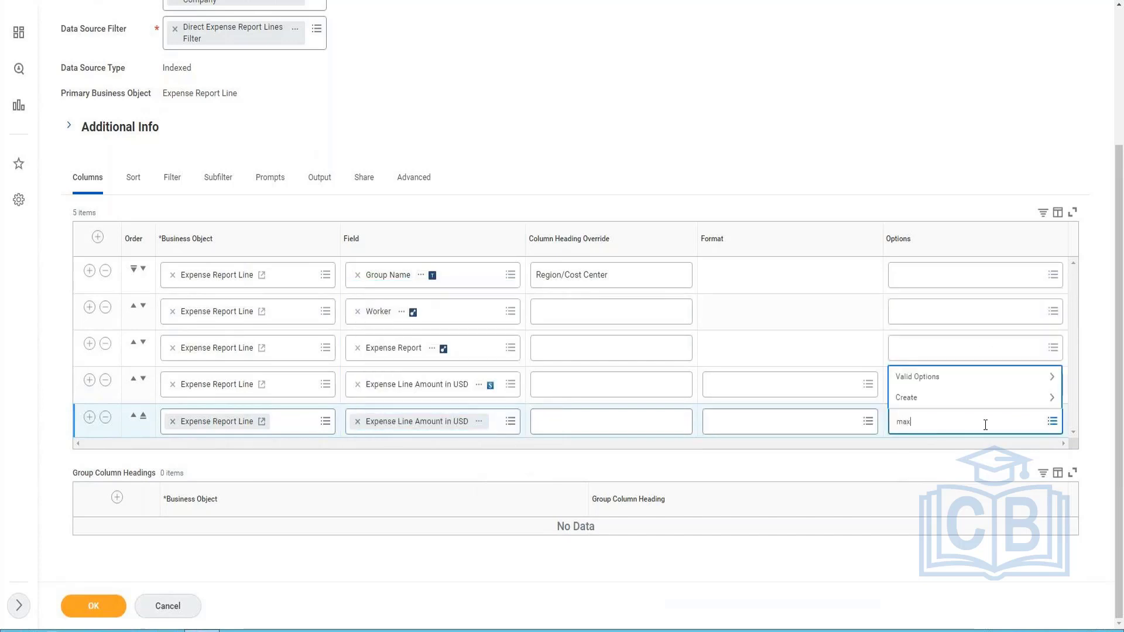
{"action": "key", "text": "Return"}
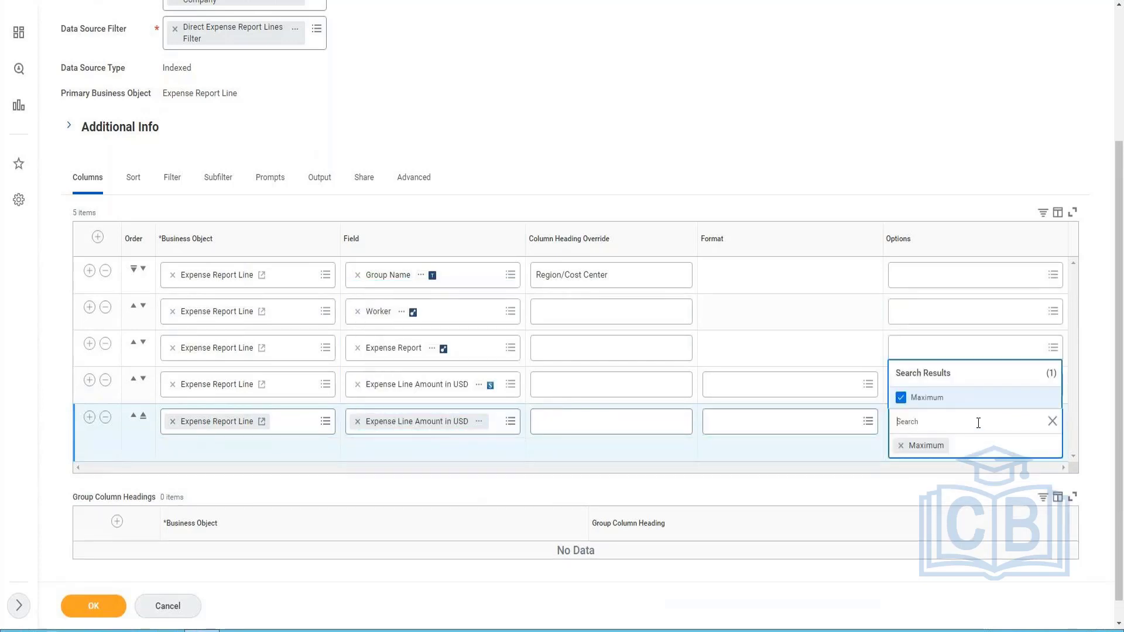
{"action": "left_click", "coordinate": [92, 607]}
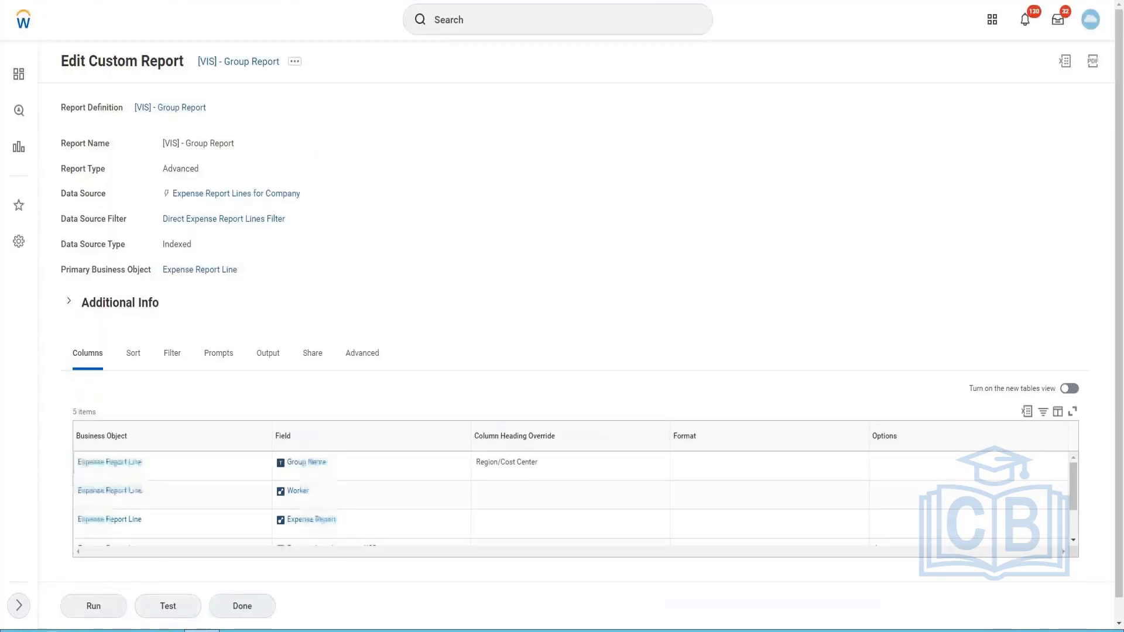
Run the report for Global Modern Services, Inc. (USA), found by searching the company for "GMS USA"
{"action": "left_click", "coordinate": [94, 606]}
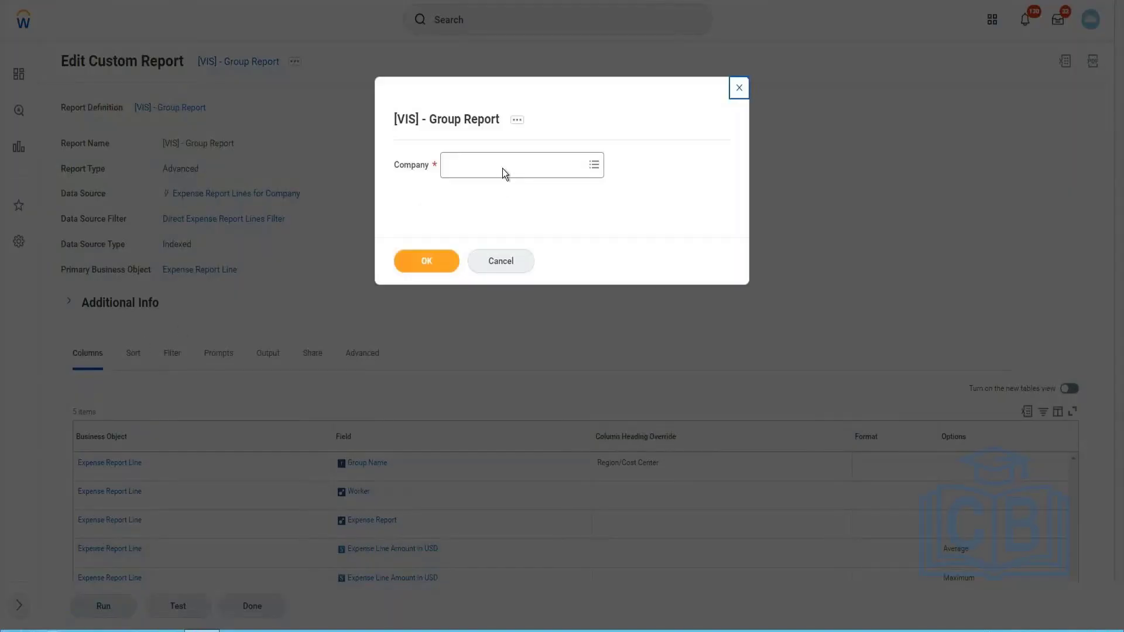
{"action": "left_click", "coordinate": [502, 169]}
{"action": "type", "text": "GMS"}
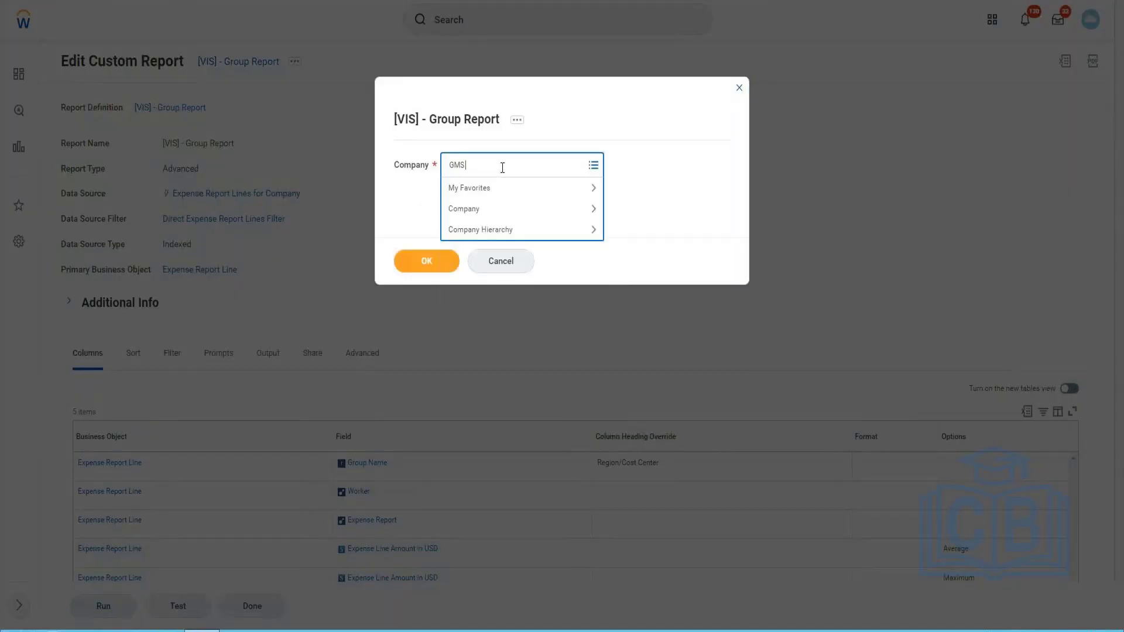
{"action": "type", "text": " USA"}
{"action": "key", "text": "Return"}
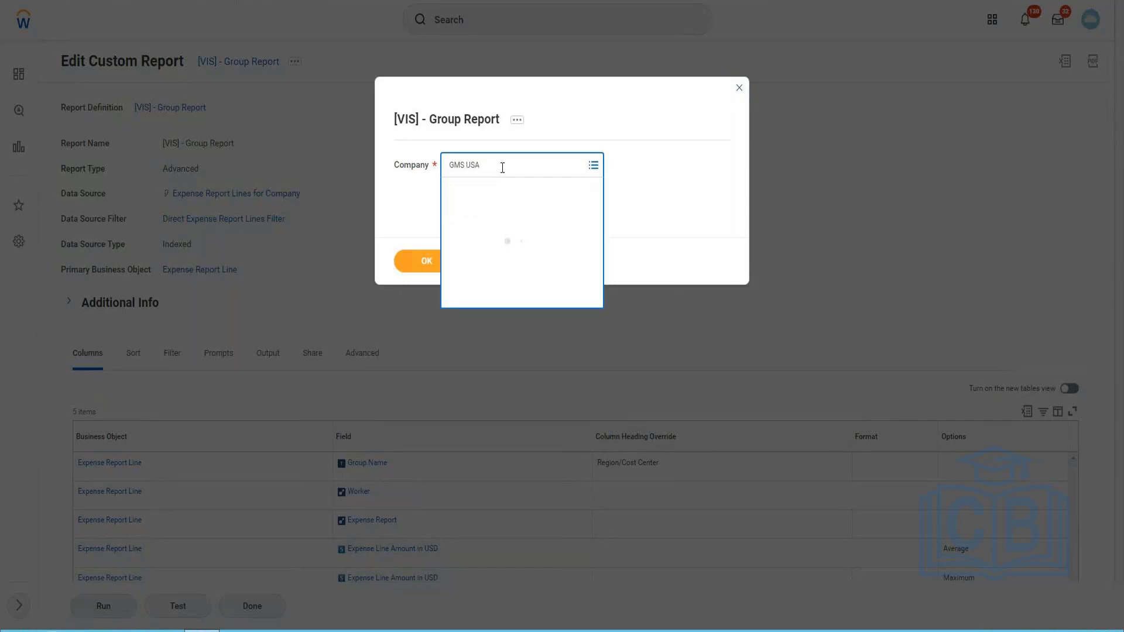
{"action": "left_click", "coordinate": [414, 261]}
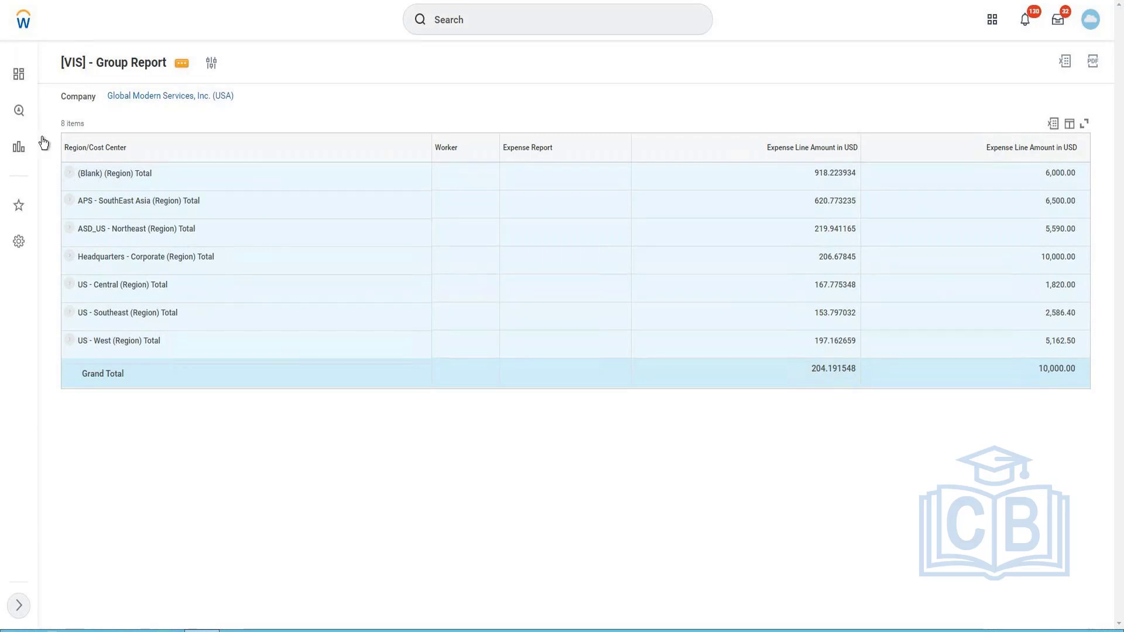
Reopen the [VIS] - Group Report definition for editing from the results page
{"action": "left_click", "coordinate": [181, 64]}
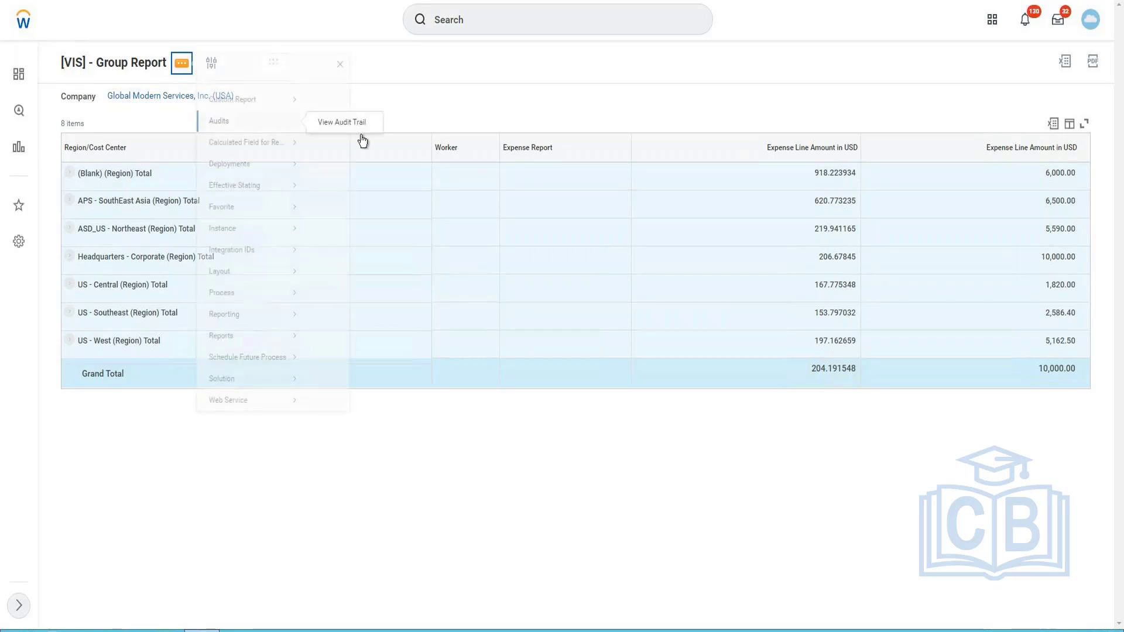
{"action": "mouse_move", "coordinate": [258, 116]}
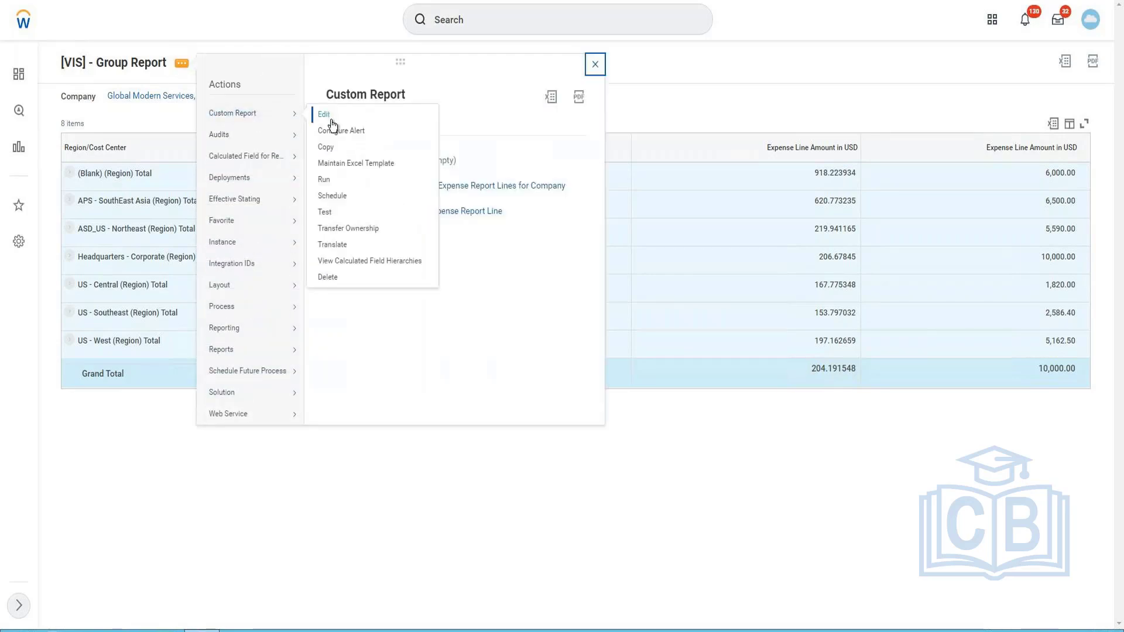
{"action": "left_click", "coordinate": [331, 120]}
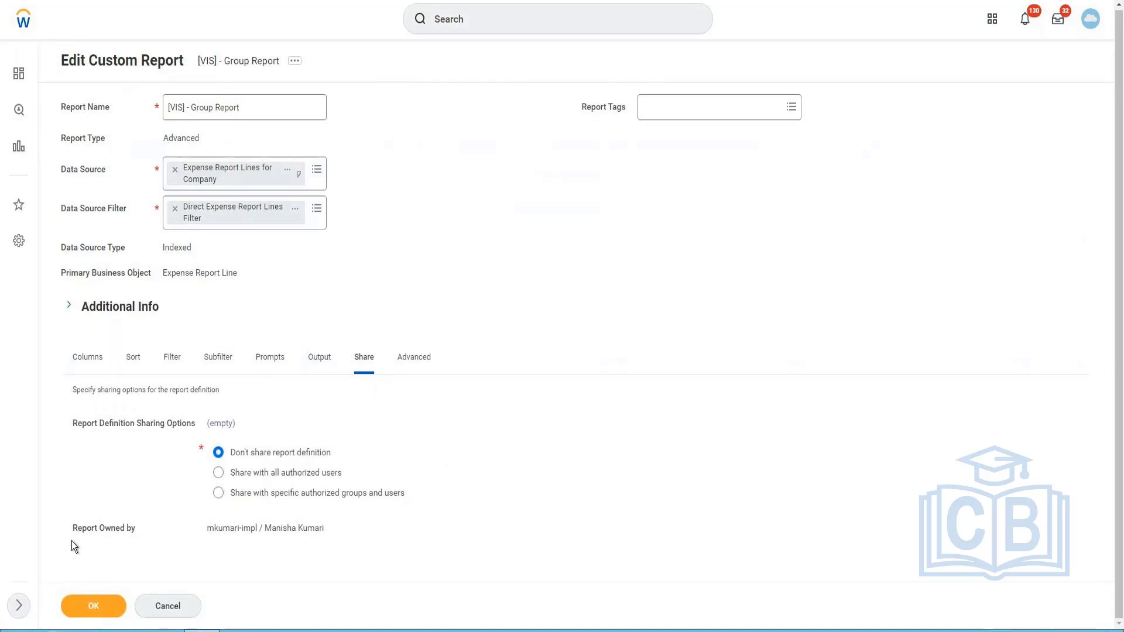
In the report's sharing settings, highlight the owner label, the definition sharing options label, and the Don't share report definition choice
{"action": "left_click_drag", "start_coordinate": [72, 526], "coordinate": [130, 530]}
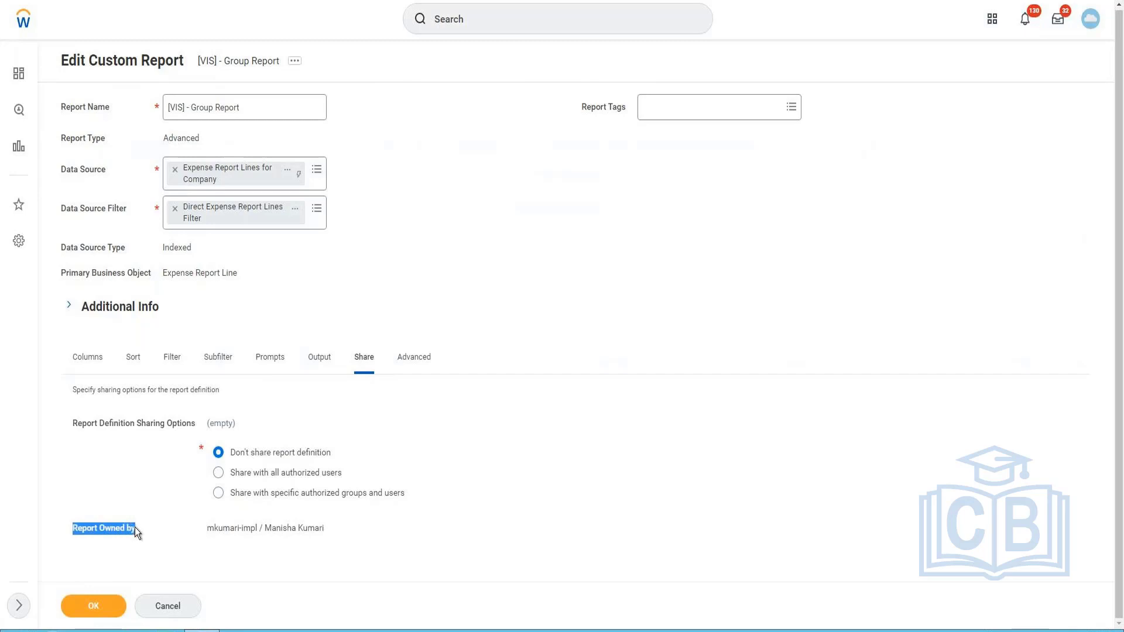
{"action": "left_click_drag", "start_coordinate": [77, 422], "coordinate": [182, 427]}
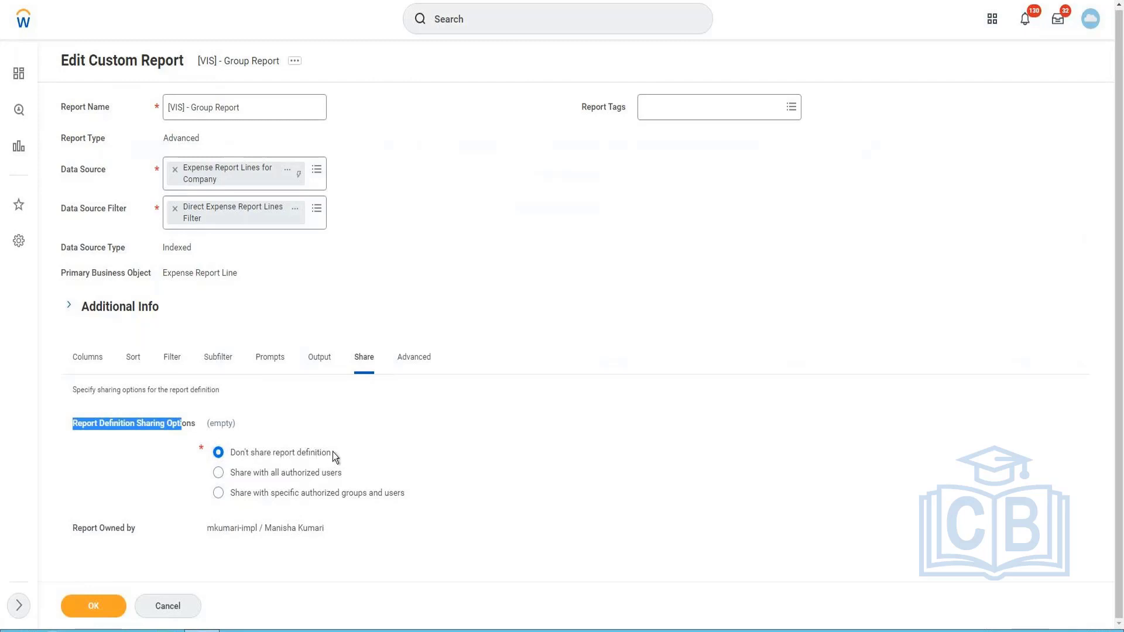
{"action": "left_click_drag", "start_coordinate": [333, 452], "coordinate": [226, 452]}
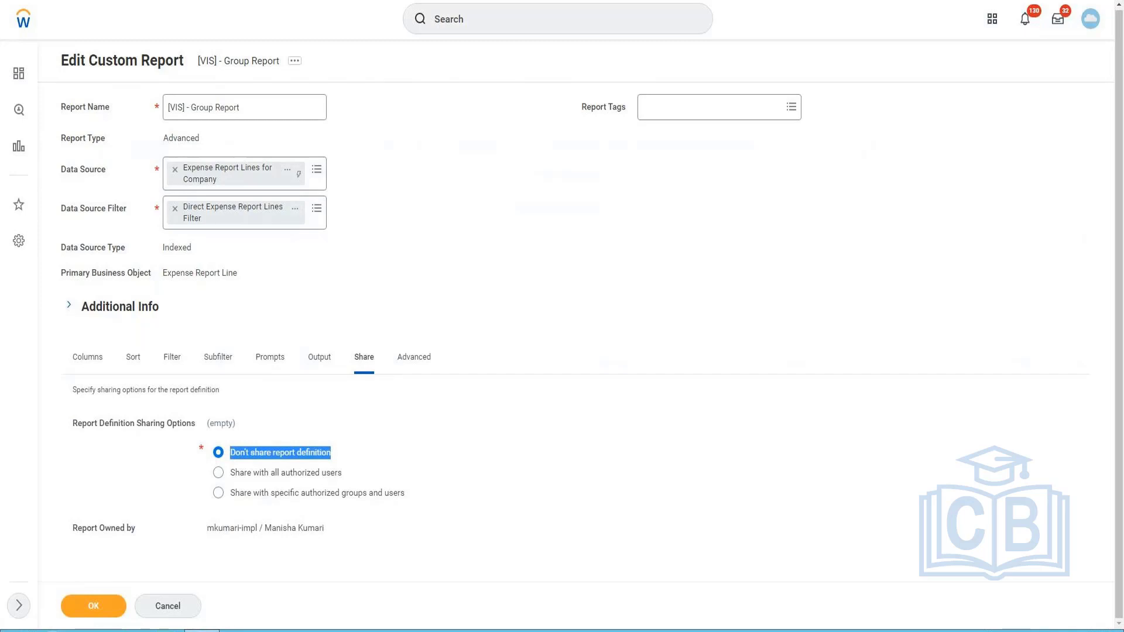
Try the Share with all authorized users option, and settle on Share with specific authorized groups and users
{"action": "left_click", "coordinate": [304, 474]}
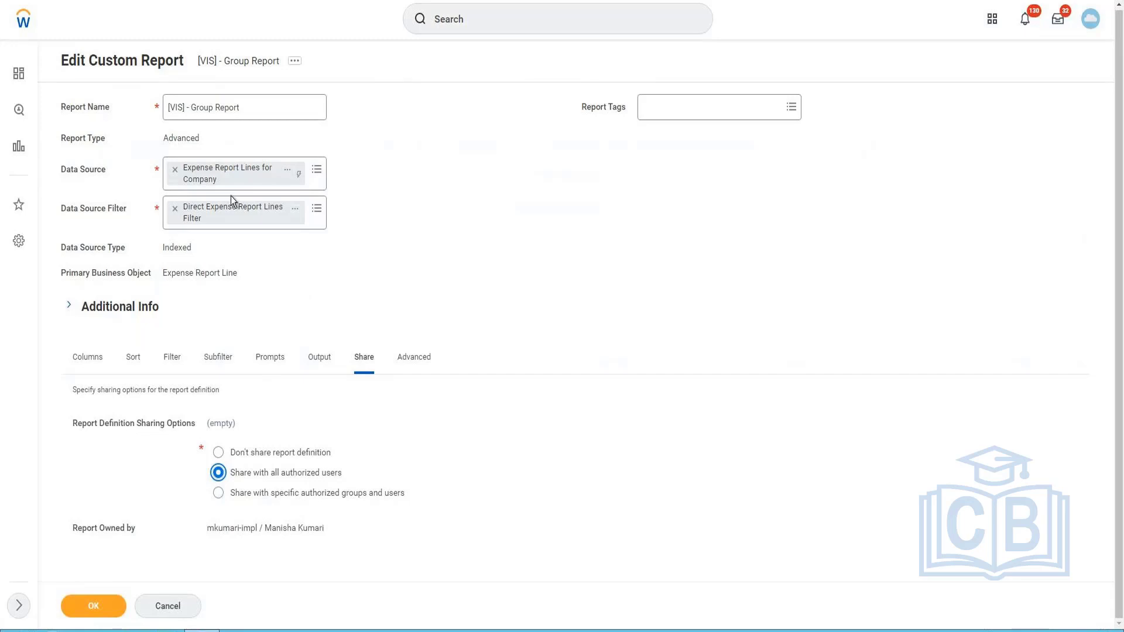
{"action": "left_click", "coordinate": [354, 494]}
{"action": "scroll", "coordinate": [268, 475], "scroll_direction": "down", "scroll_amount": 2}
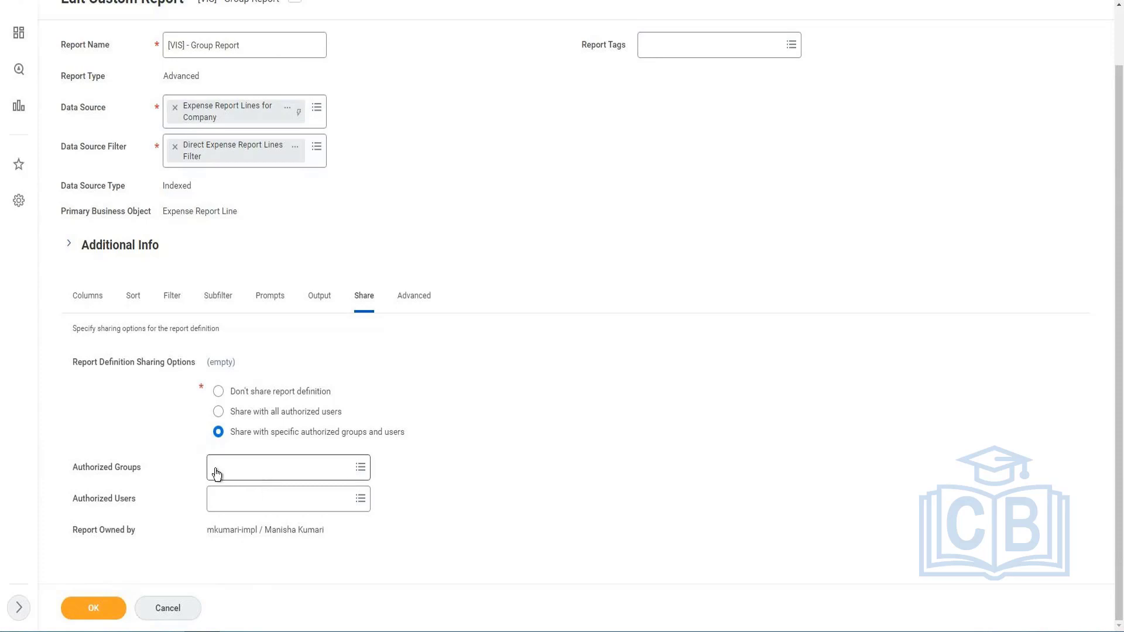
Search the authorized groups for "hr part"
{"action": "left_click", "coordinate": [265, 471]}
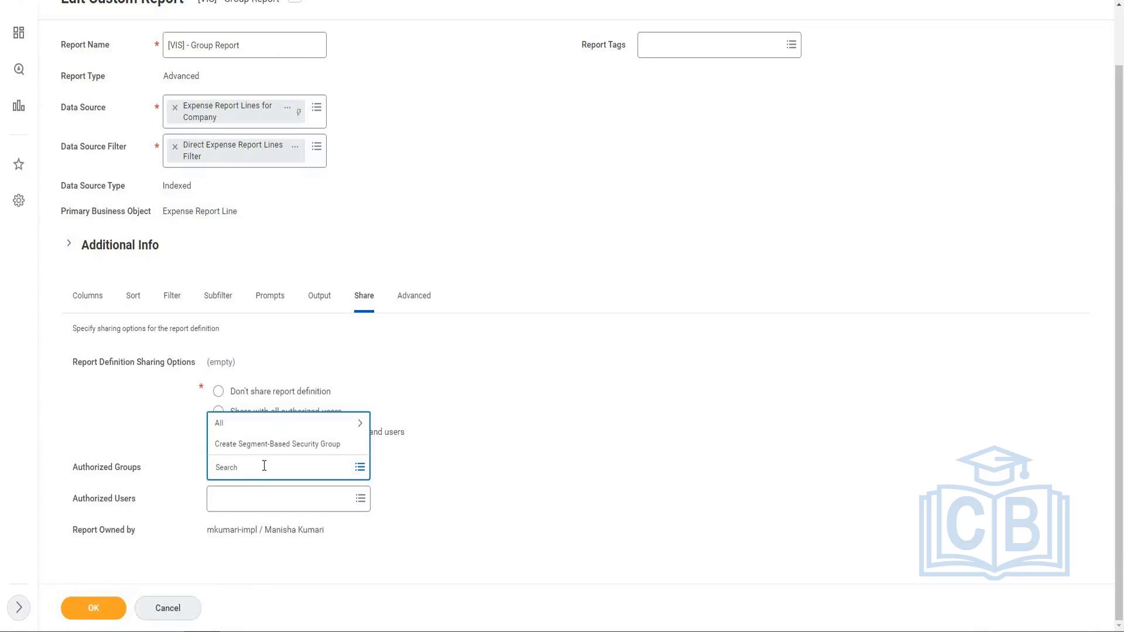
{"action": "type", "text": "hr pla"}
{"action": "key", "text": "BackSpace"}
{"action": "key", "text": "BackSpace"}
{"action": "key", "text": "BackSpace"}
{"action": "type", "text": "art"}
{"action": "type", "text": "p"}
{"action": "key", "text": "Return"}
{"action": "key", "text": "ctrl+shift+Left"}
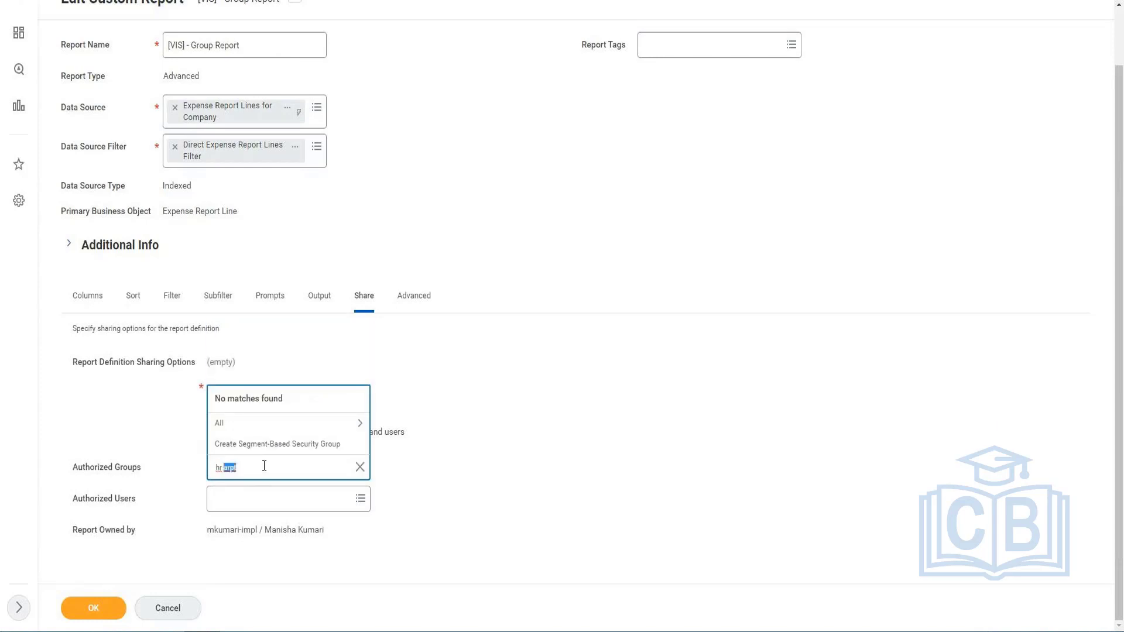
{"action": "key", "text": "BackSpace"}
{"action": "type", "text": "part"}
{"action": "key", "text": "Return"}
Search the authorized groups for "fin" and for "manager", adding Cash Manager
{"action": "type", "text": "fin"}
{"action": "key", "text": "Return"}
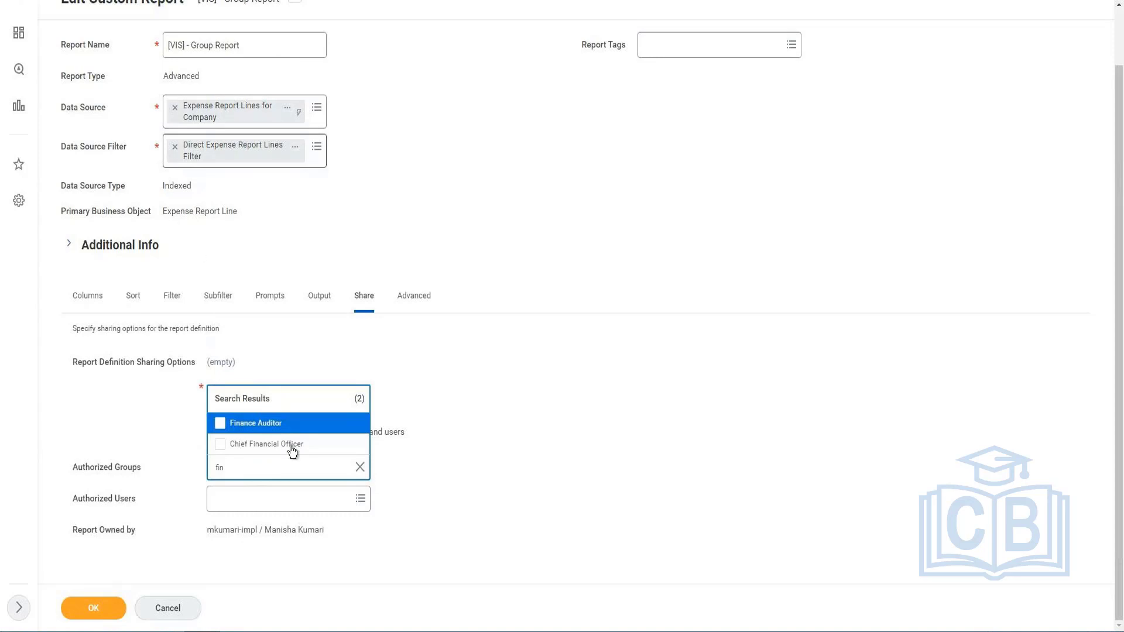
{"action": "left_click", "coordinate": [270, 466]}
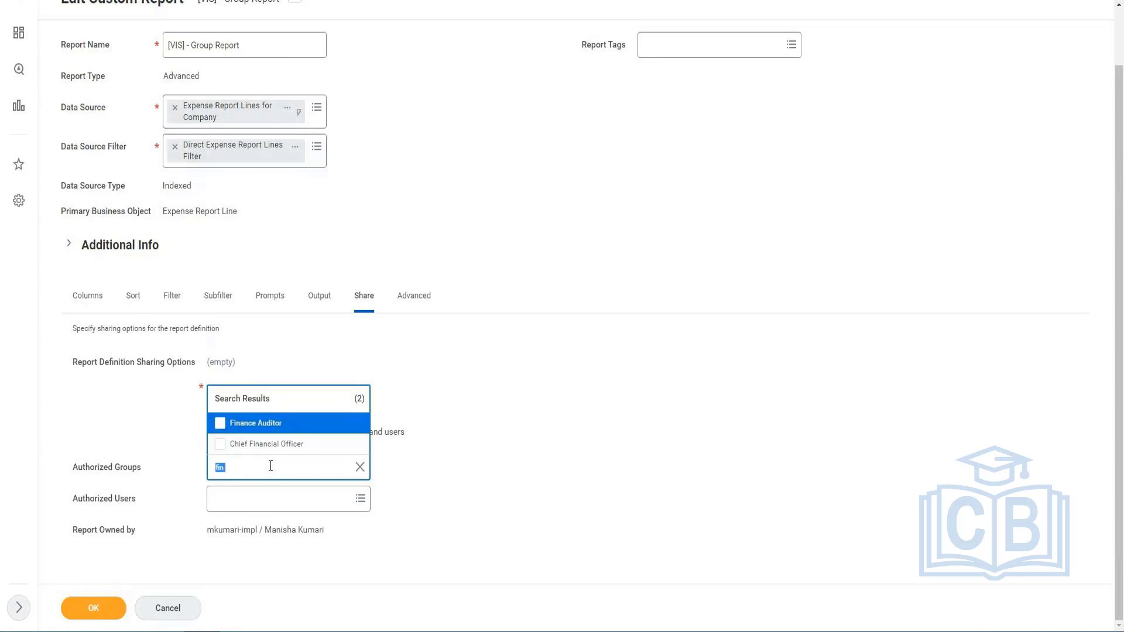
{"action": "type", "text": "manager"}
{"action": "key", "text": "Return"}
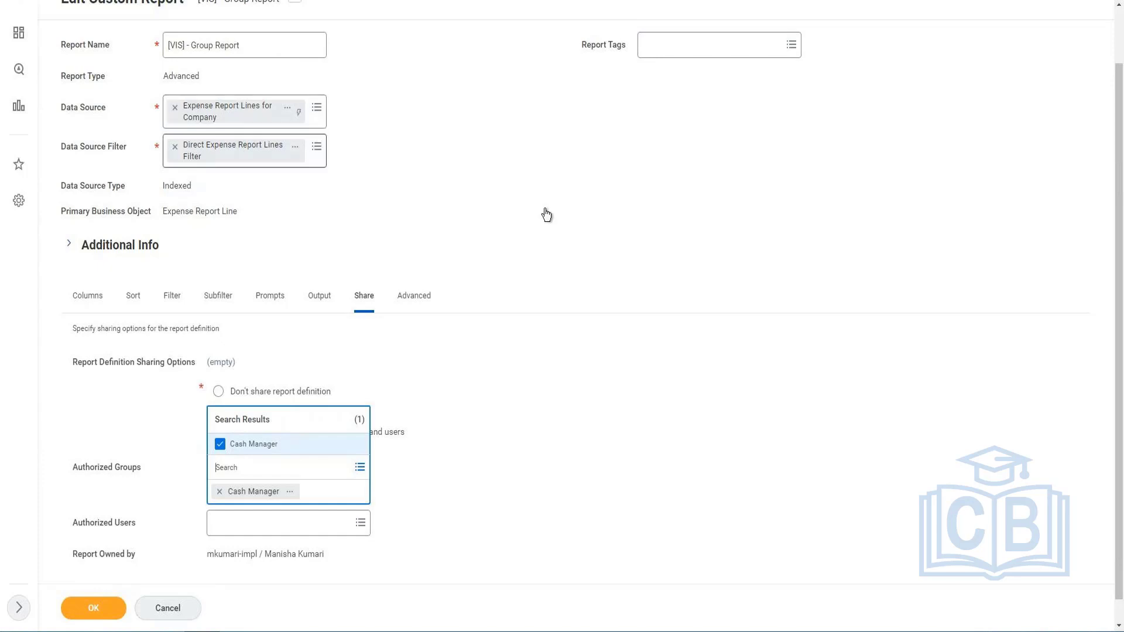
Remove Cash Manager from the authorized groups
{"action": "scroll", "coordinate": [484, 379], "scroll_direction": "down", "scroll_amount": 1}
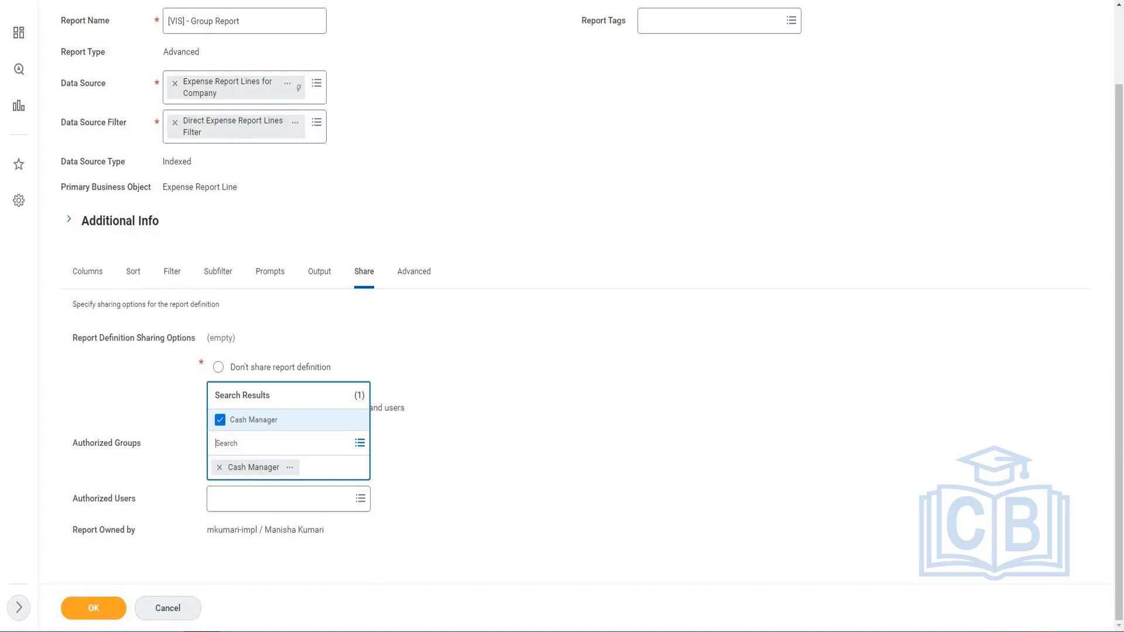
{"action": "left_click", "coordinate": [220, 469]}
{"action": "left_click", "coordinate": [221, 469]}
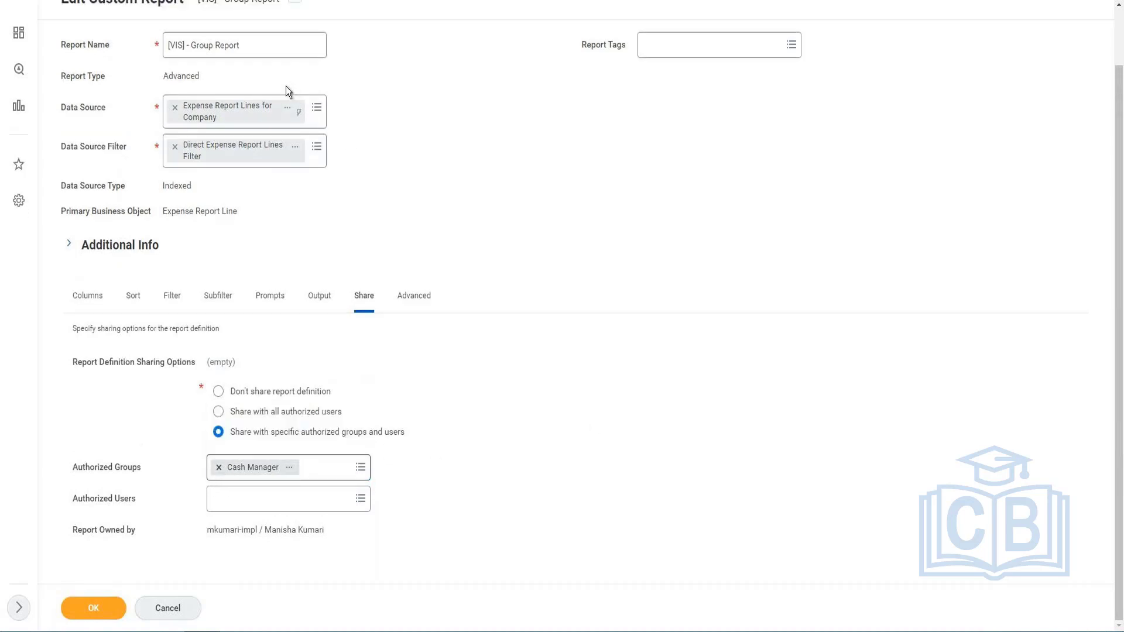
Open the Expense Report Lines for Company data source in a new tab and expand its full list of security groups
{"action": "left_click", "coordinate": [291, 117]}
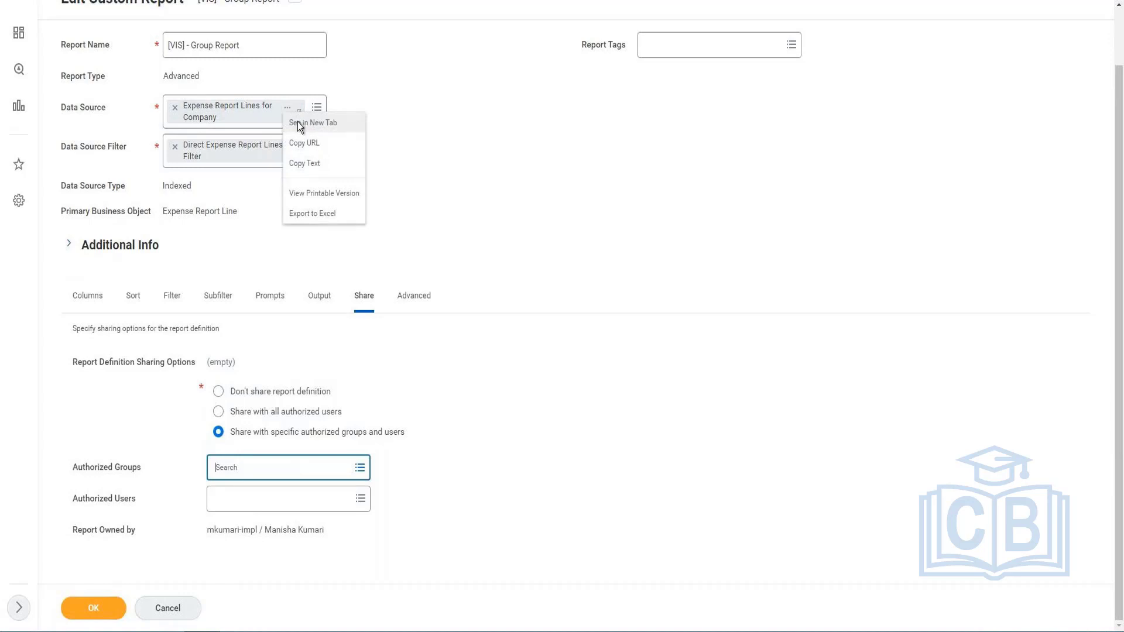
{"action": "left_click", "coordinate": [297, 121]}
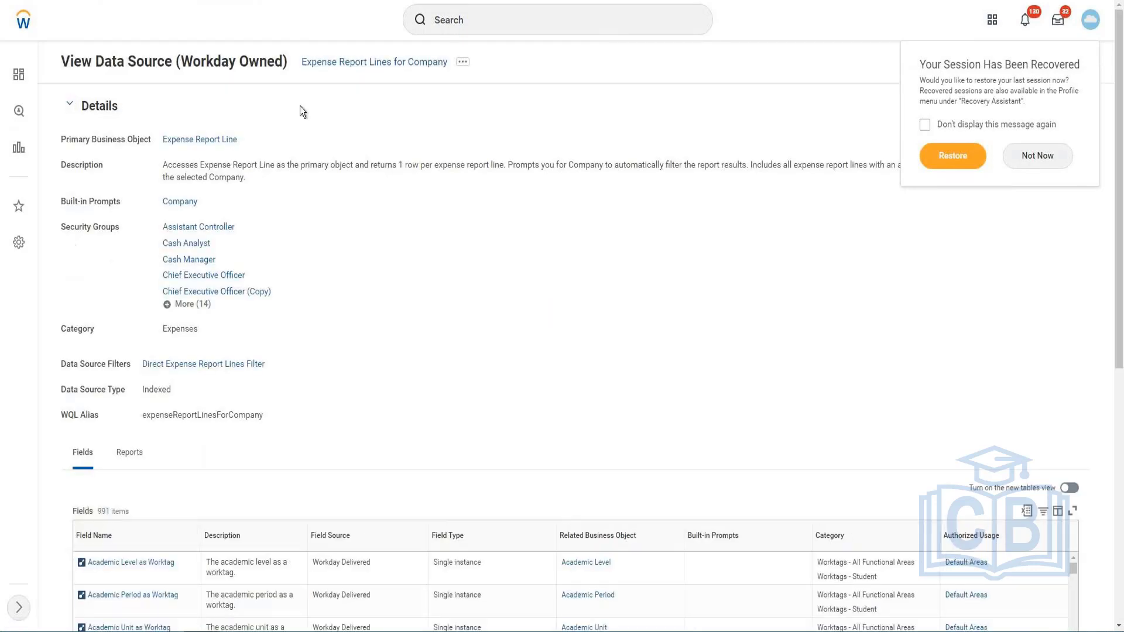
{"action": "left_click", "coordinate": [96, 224]}
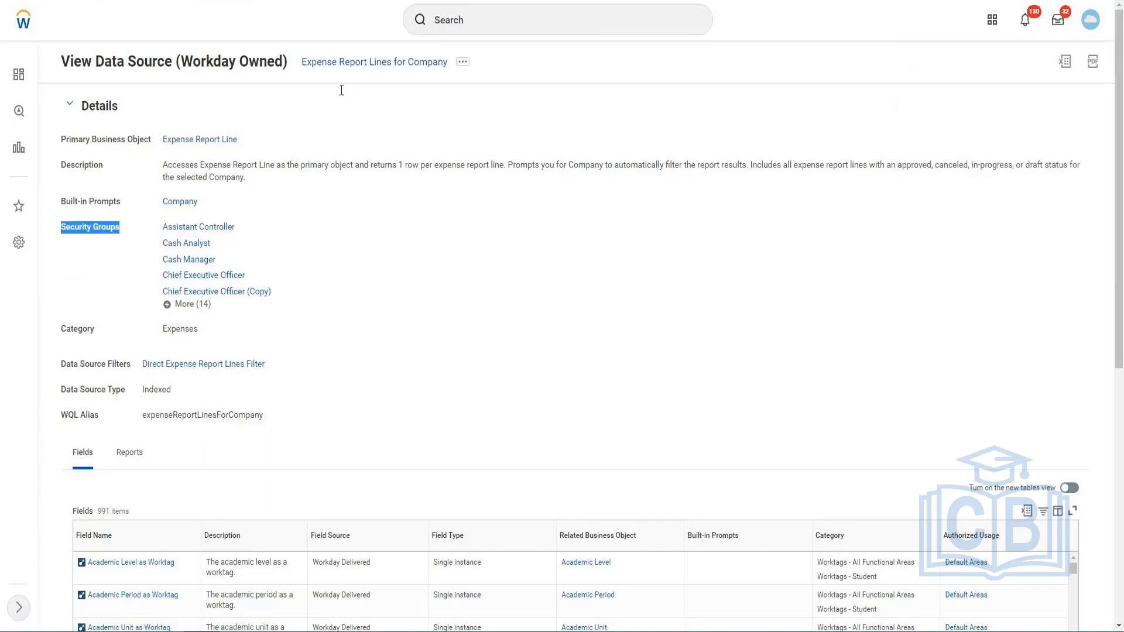
{"action": "left_click", "coordinate": [196, 306]}
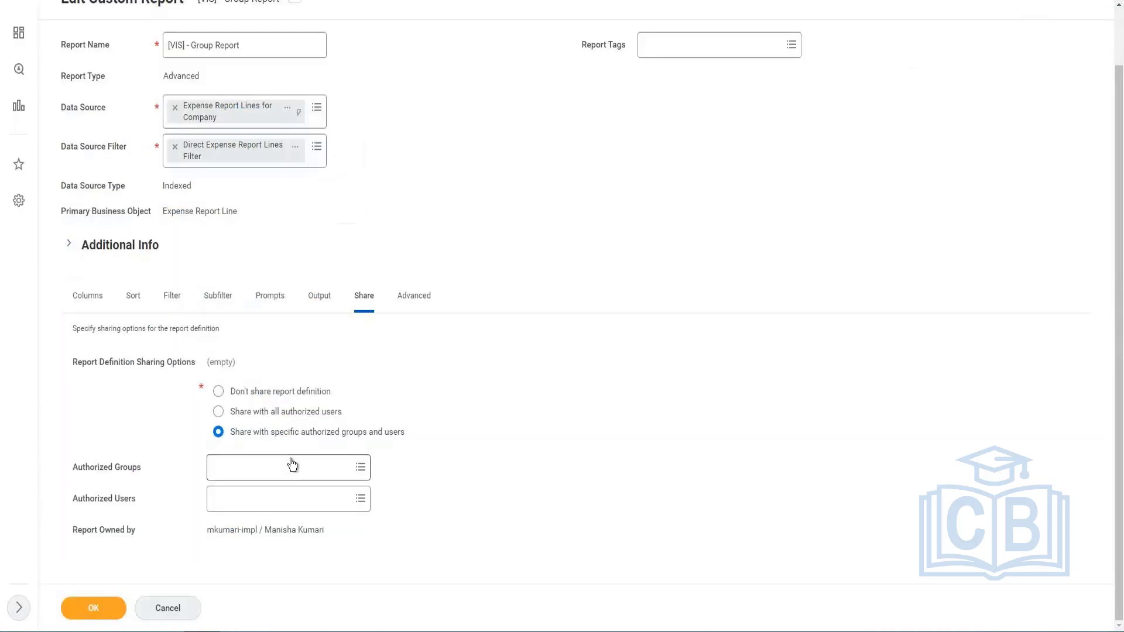
Back in the report's sharing settings, search the authorized groups for the integration admin group
{"action": "left_click", "coordinate": [292, 464]}
{"action": "type", "text": "in"}
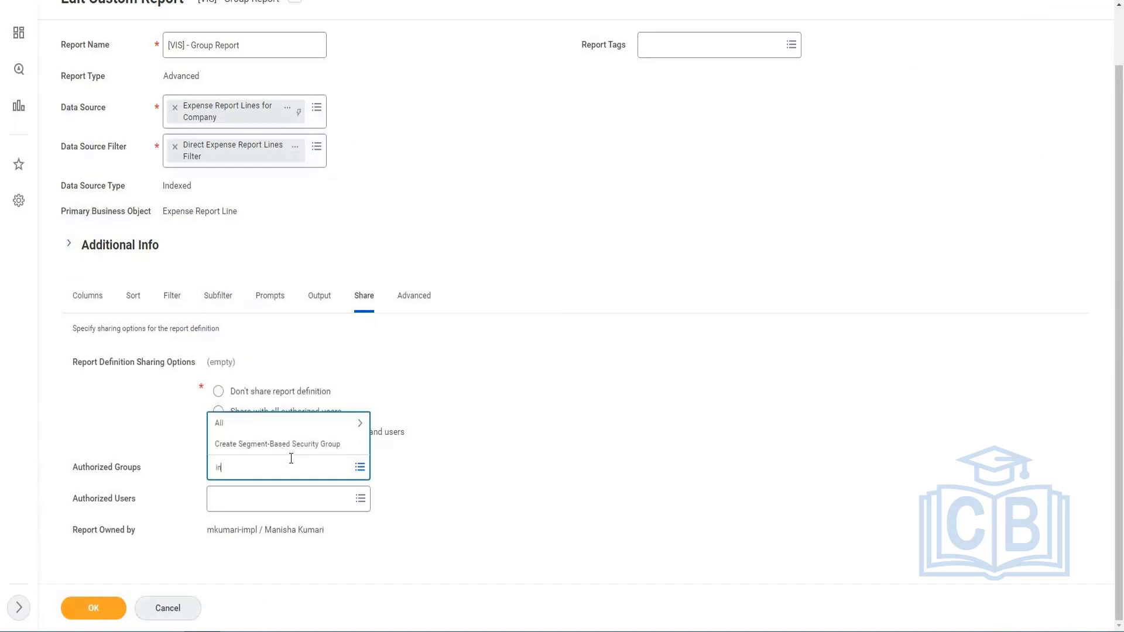
{"action": "type", "text": "etgra"}
{"action": "key", "text": "Left"}
{"action": "key", "text": "Left"}
{"action": "key", "text": "Left"}
{"action": "key", "text": "Left"}
{"action": "key", "text": "BackSpace"}
{"action": "key", "text": "Right"}
{"action": "type", "text": "e"}
{"action": "key", "text": "End"}
{"action": "type", "text": "admin"}
{"action": "key", "text": "Return"}
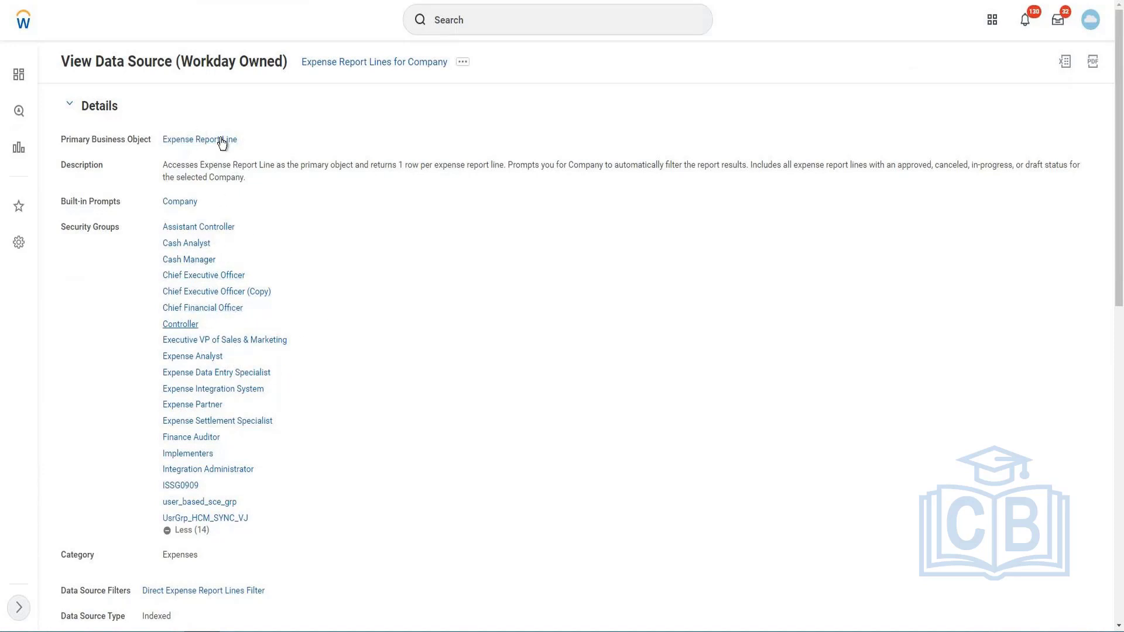
View the security of the Expense Report Lines for Company data source and open its Process: Expense Report - Reporting policy permissions for editing
{"action": "left_click", "coordinate": [464, 63]}
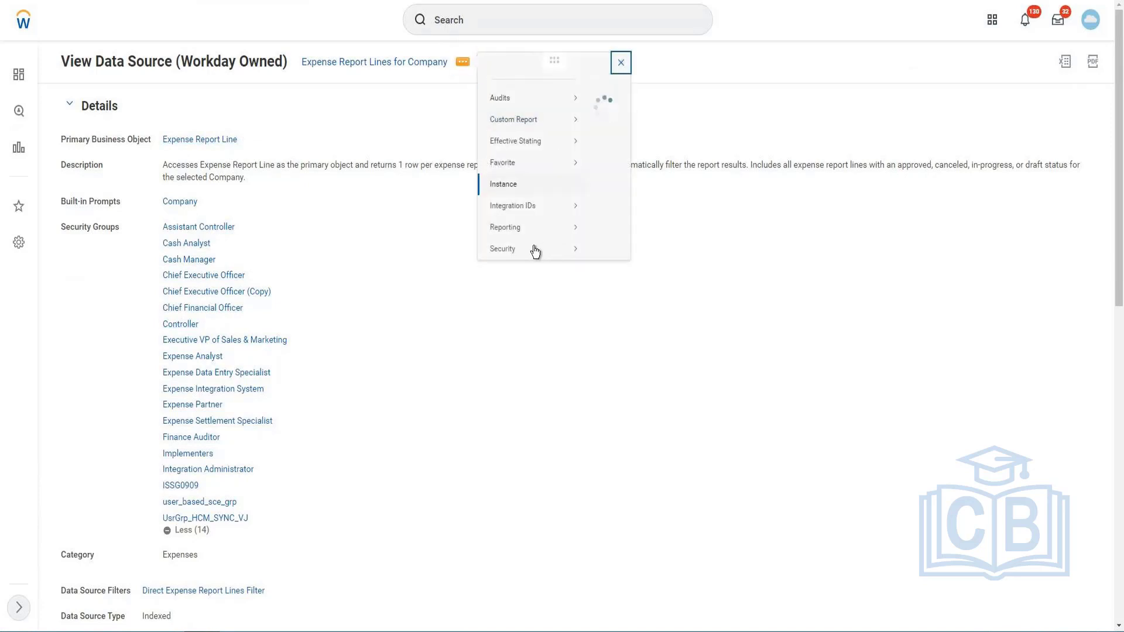
{"action": "mouse_move", "coordinate": [530, 259]}
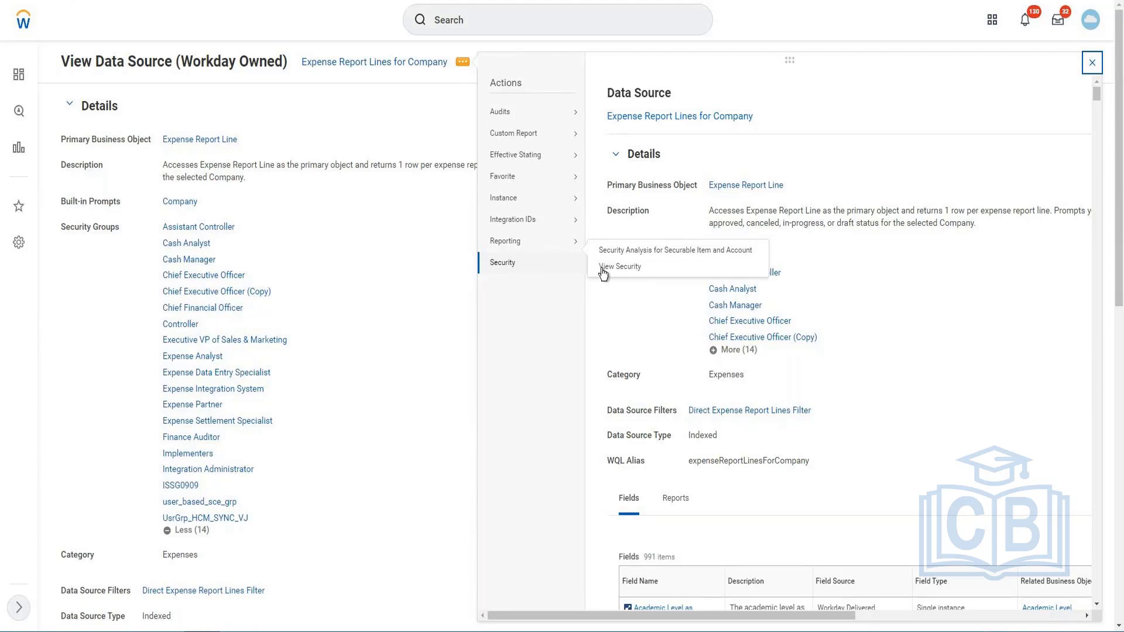
{"action": "left_click", "coordinate": [729, 262]}
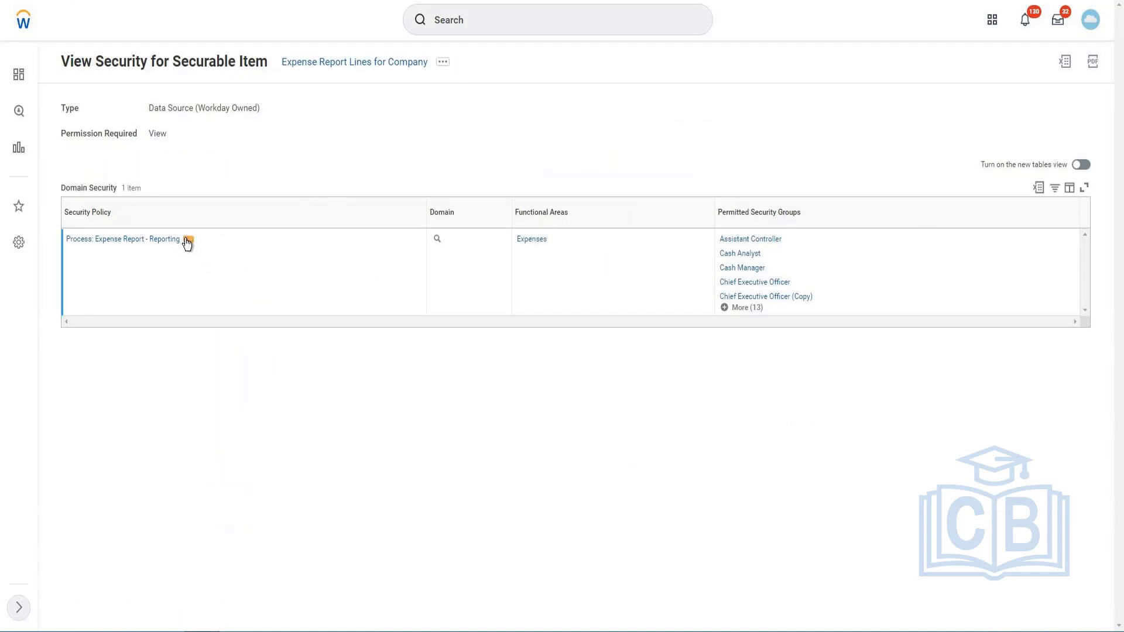
{"action": "left_click", "coordinate": [187, 241]}
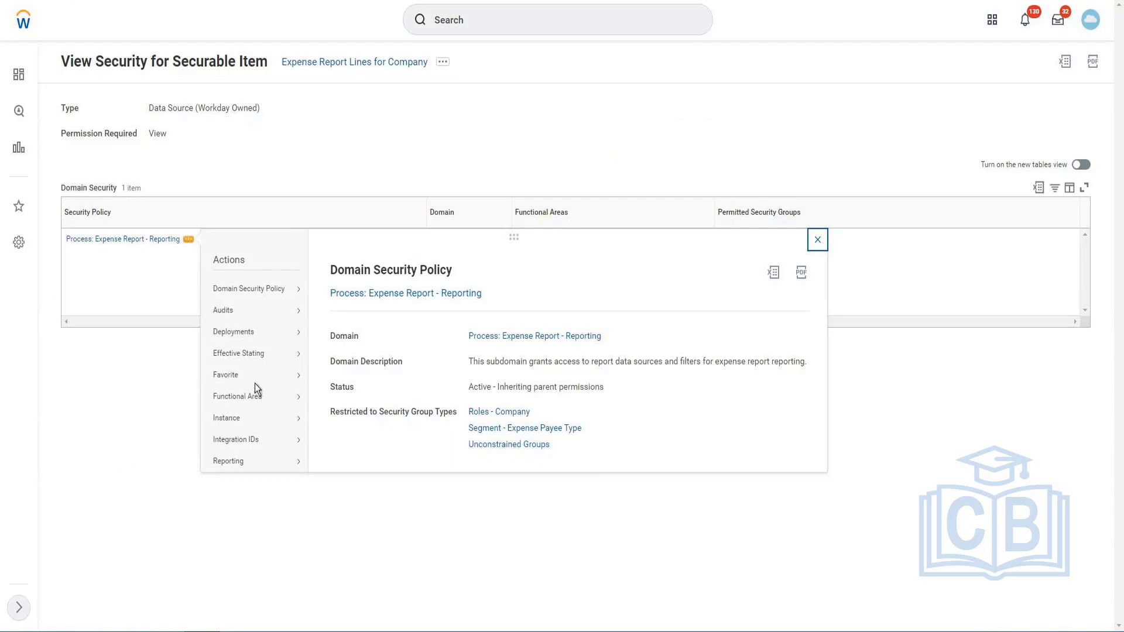
{"action": "mouse_move", "coordinate": [261, 292]}
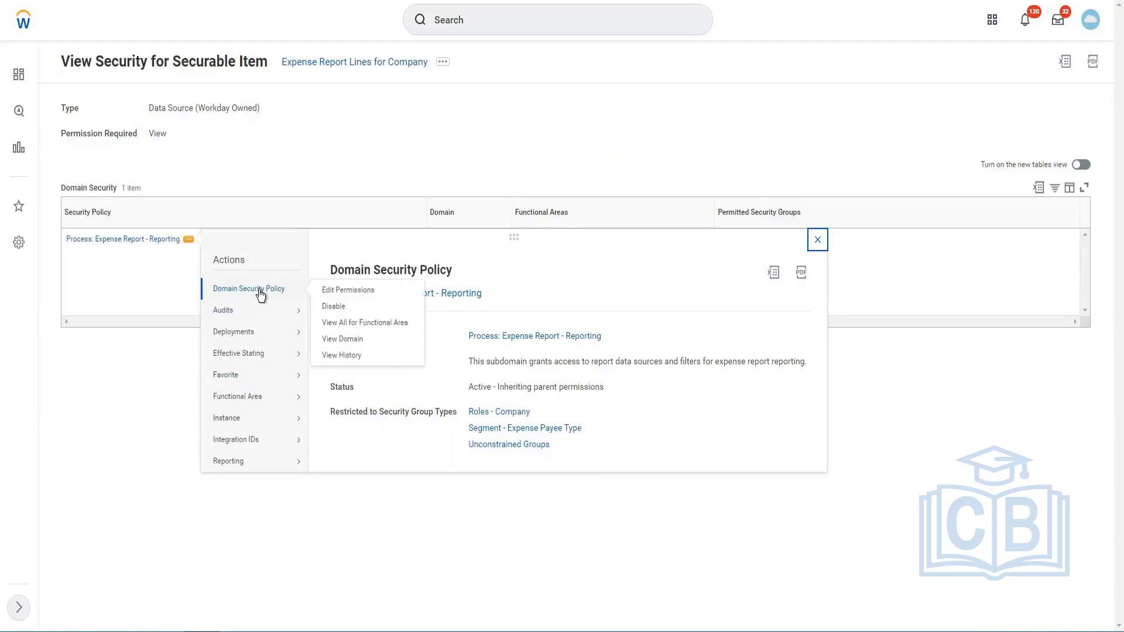
{"action": "left_click", "coordinate": [343, 291]}
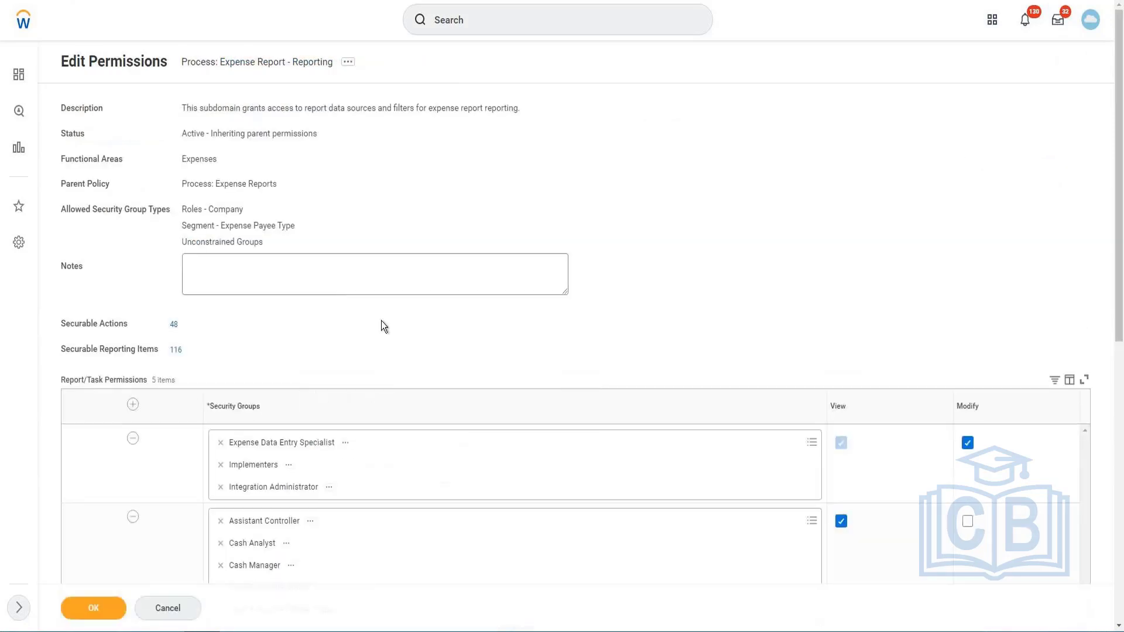
Add HR Partner_LP to the view-only security groups that include Assistant Controller in the Report/Task Permissions, and save the policy
{"action": "scroll", "coordinate": [382, 324], "scroll_direction": "down", "scroll_amount": 1}
{"action": "scroll", "coordinate": [381, 324], "scroll_direction": "down", "scroll_amount": 3}
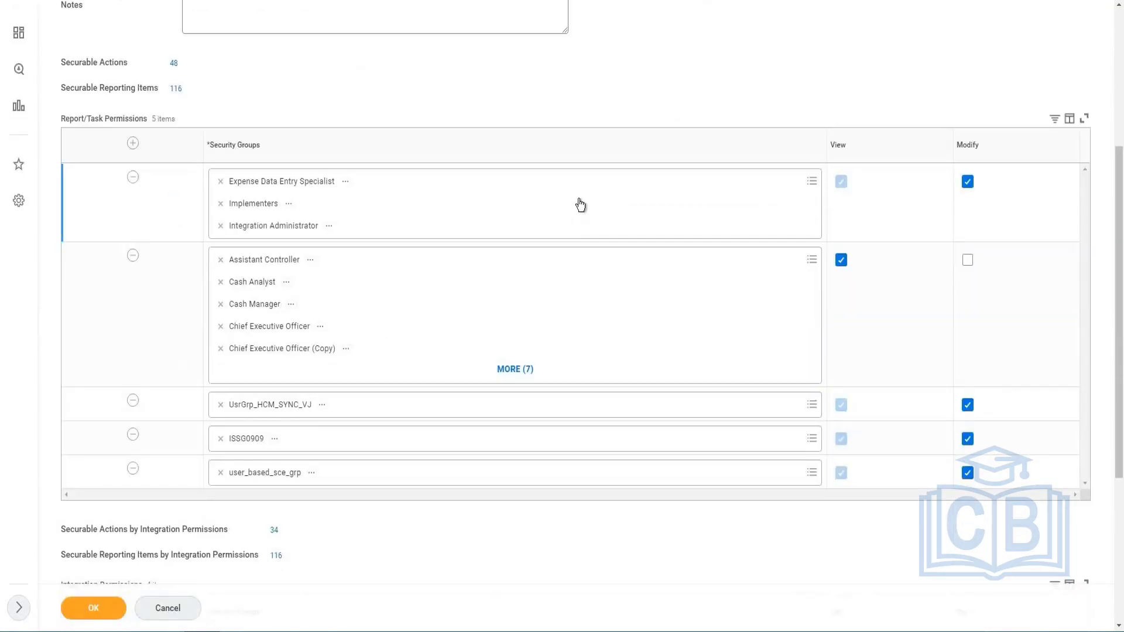
{"action": "left_click", "coordinate": [580, 204]}
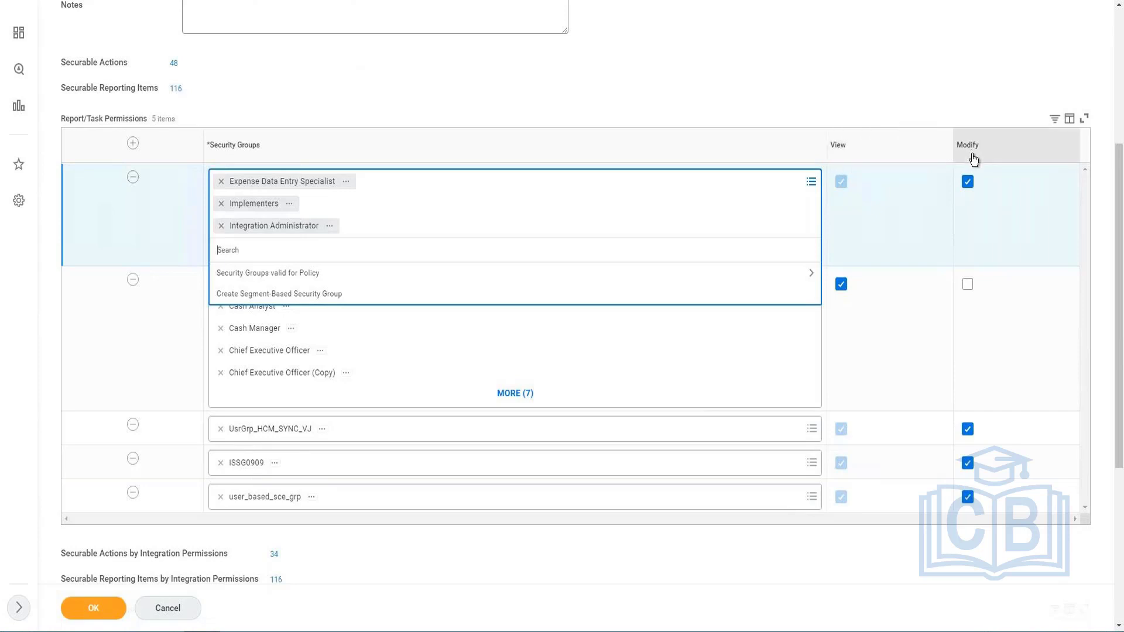
{"action": "left_click", "coordinate": [628, 389]}
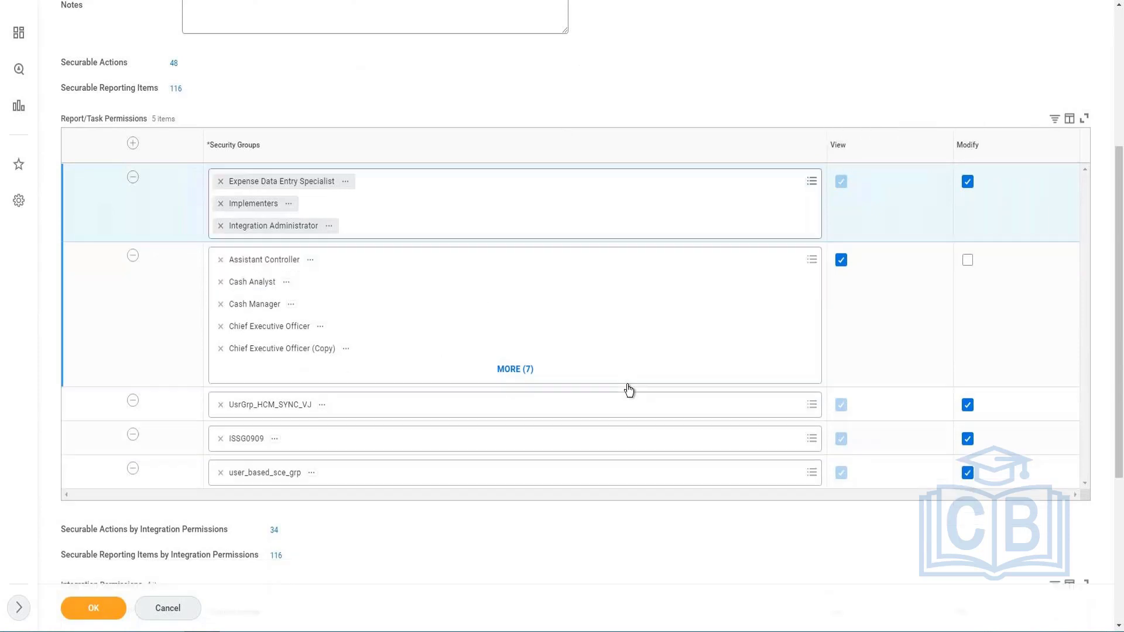
{"action": "left_click", "coordinate": [636, 315]}
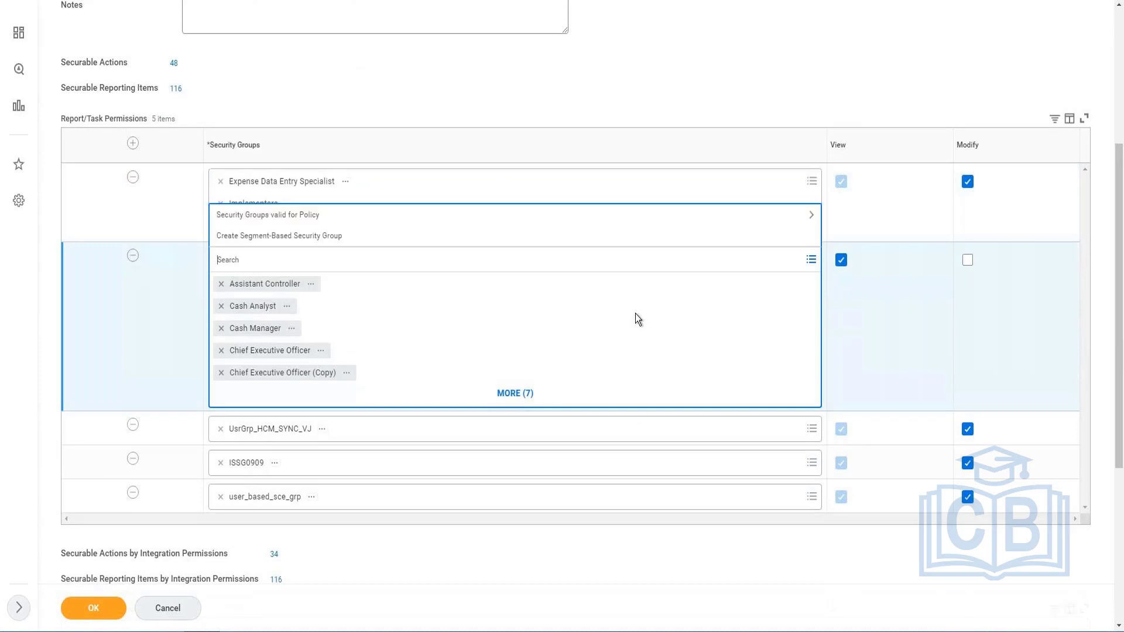
{"action": "type", "text": "hr part"}
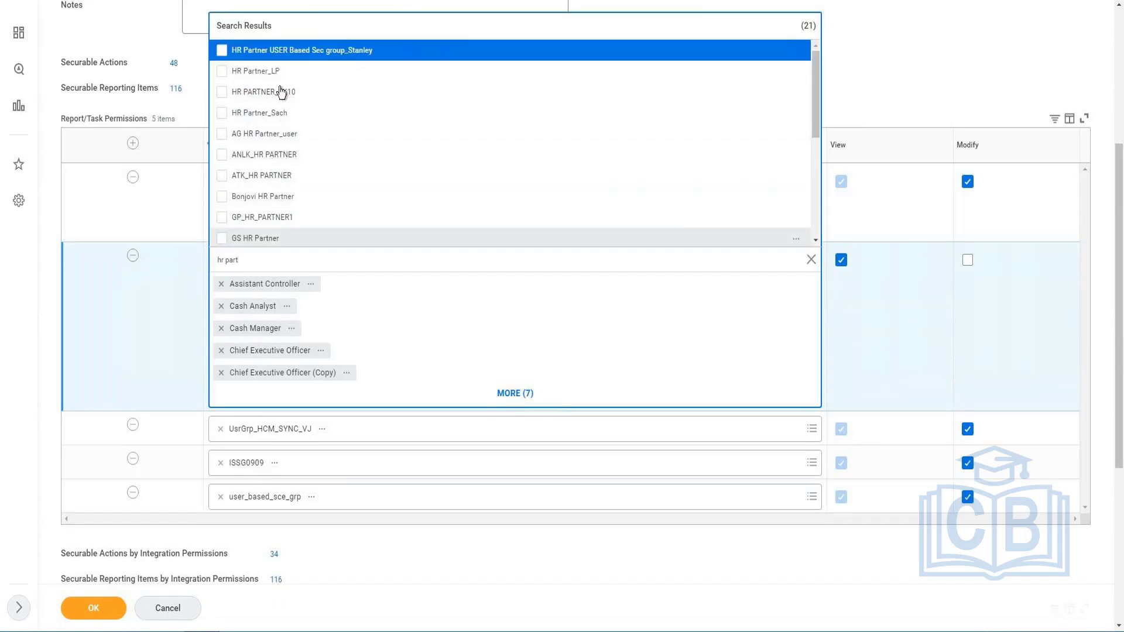
{"action": "left_click", "coordinate": [246, 77]}
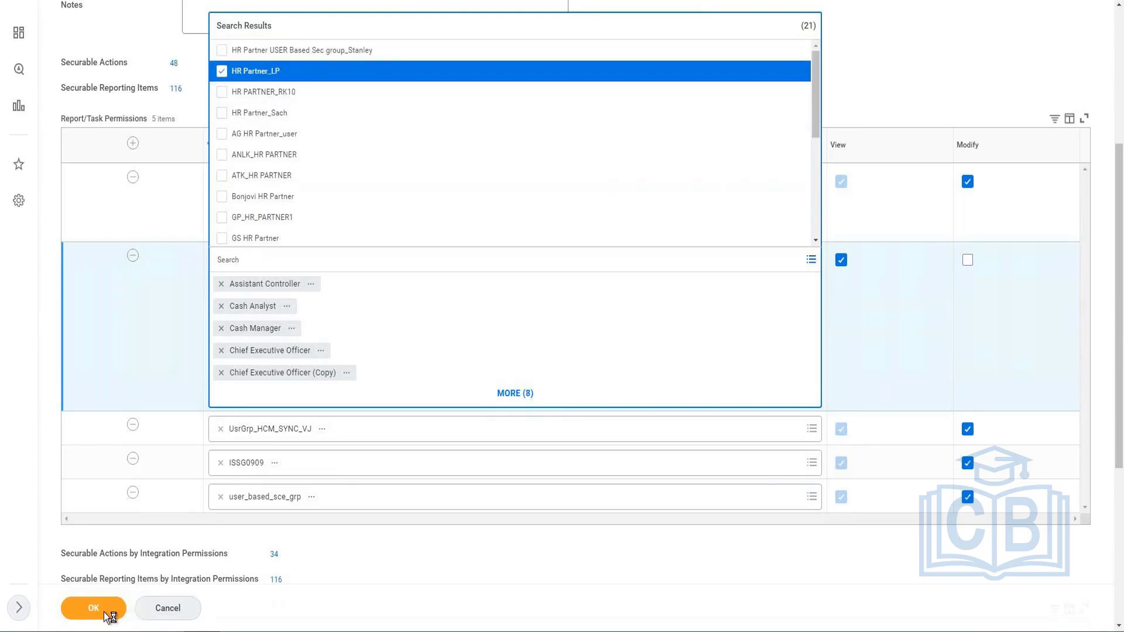
{"action": "left_click", "coordinate": [693, 309]}
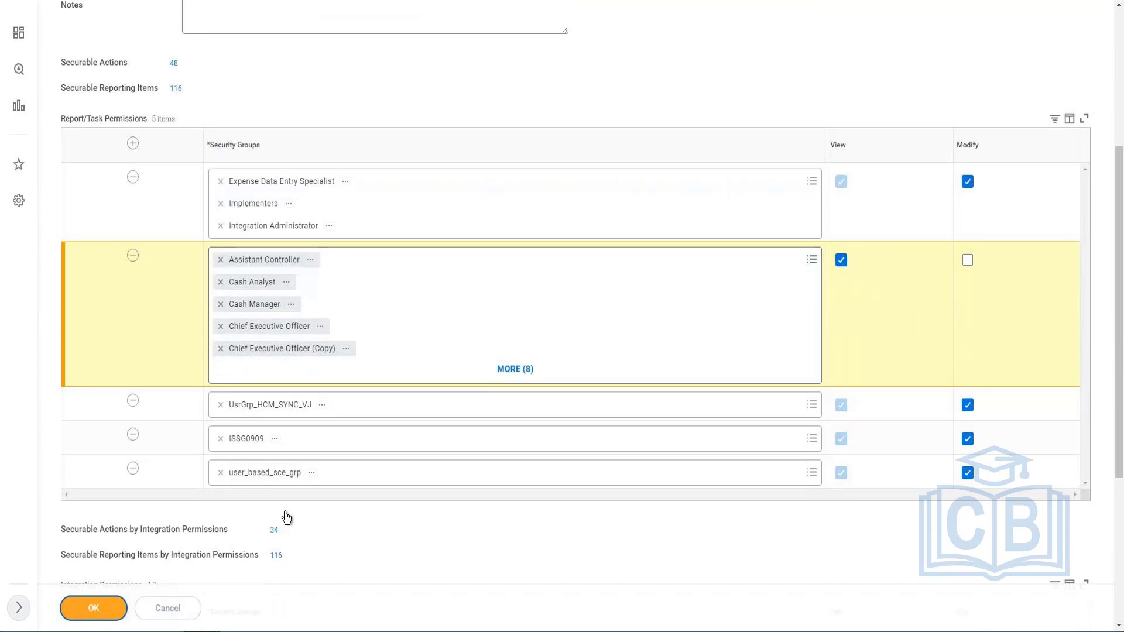
{"action": "left_click", "coordinate": [95, 608]}
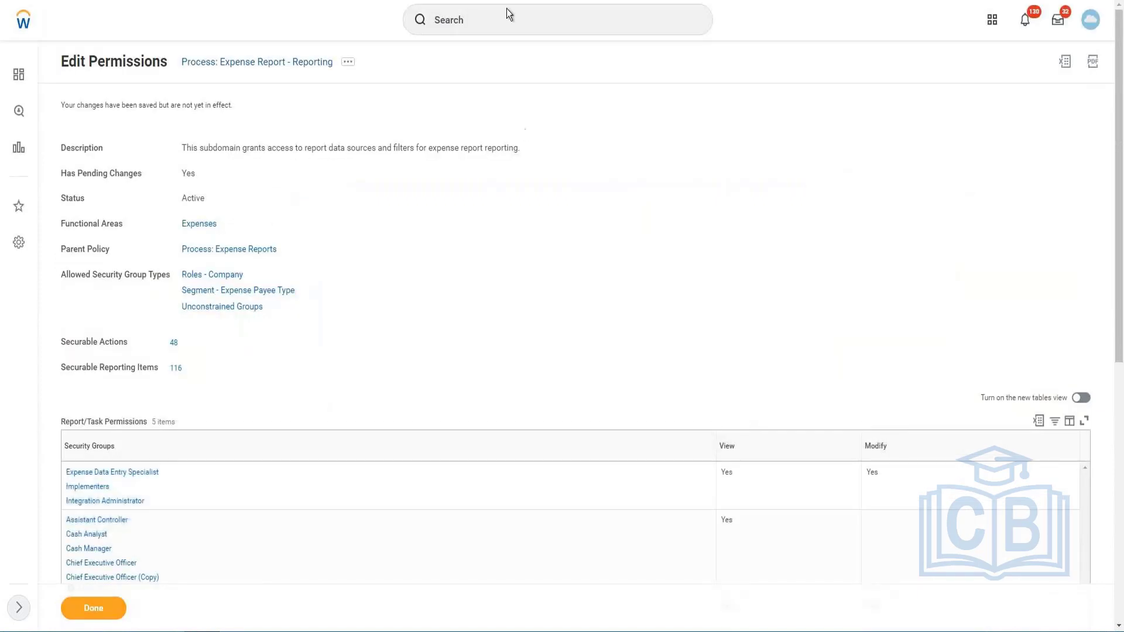
Search for "Acti" and open the Activate Pending Security Policy Changes task
{"action": "left_click", "coordinate": [501, 24]}
{"action": "type", "text": "A"}
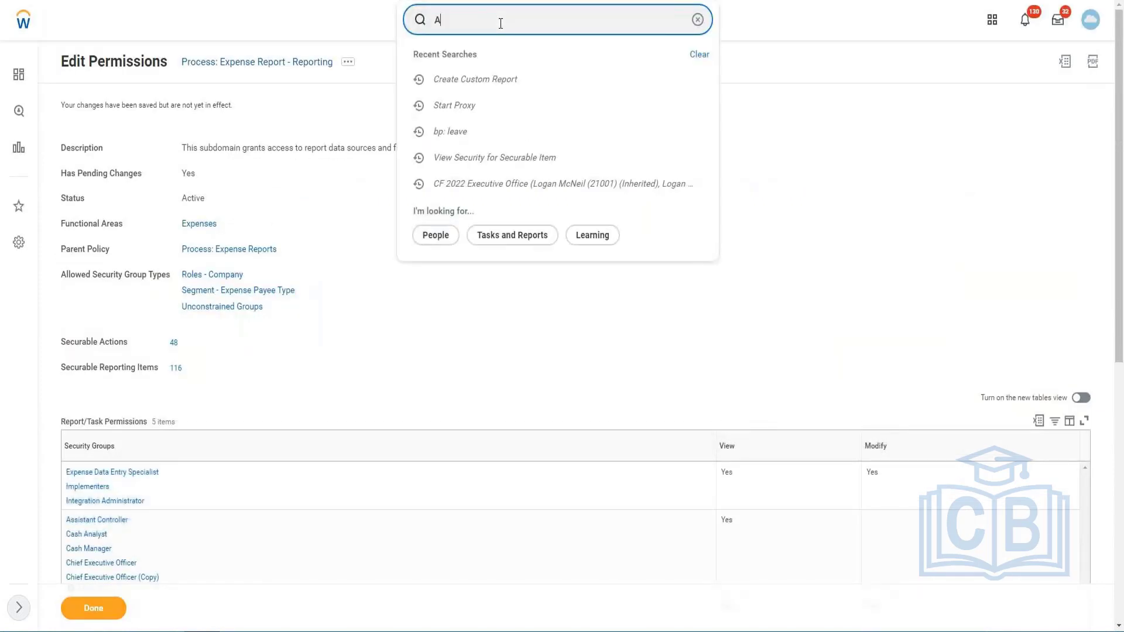
{"action": "type", "text": "ctiv"}
{"action": "key", "text": "BackSpace"}
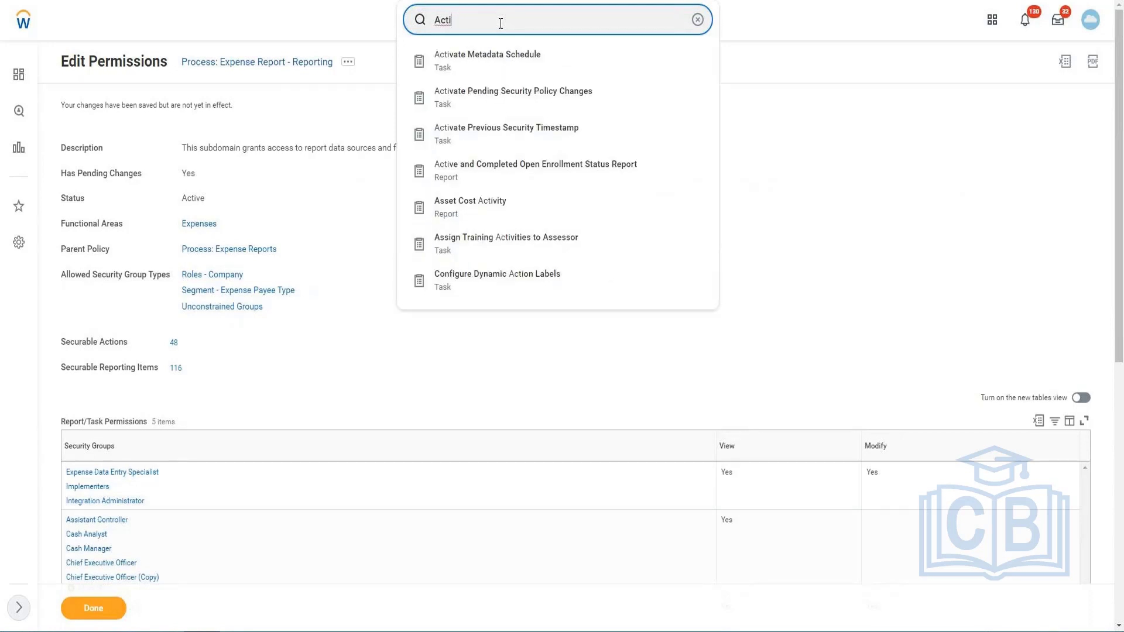
{"action": "key", "text": "Down"}
{"action": "key", "text": "Down"}
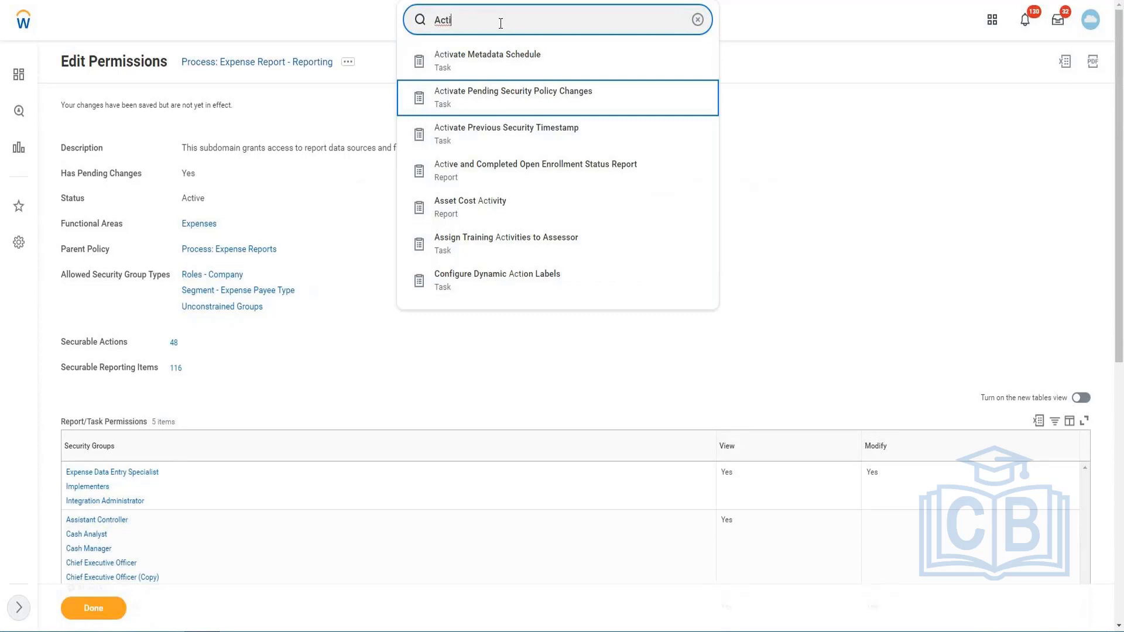
{"action": "key", "text": "Return"}
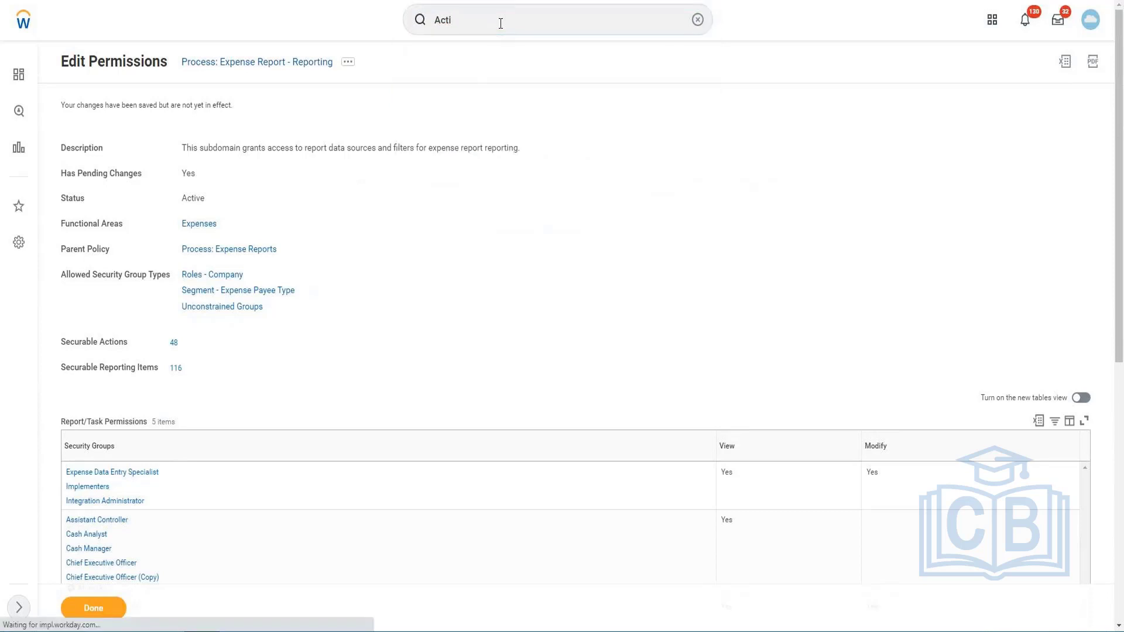
Enter the comment "a" and confirm activation of the pending security policy changes
{"action": "left_click", "coordinate": [301, 233]}
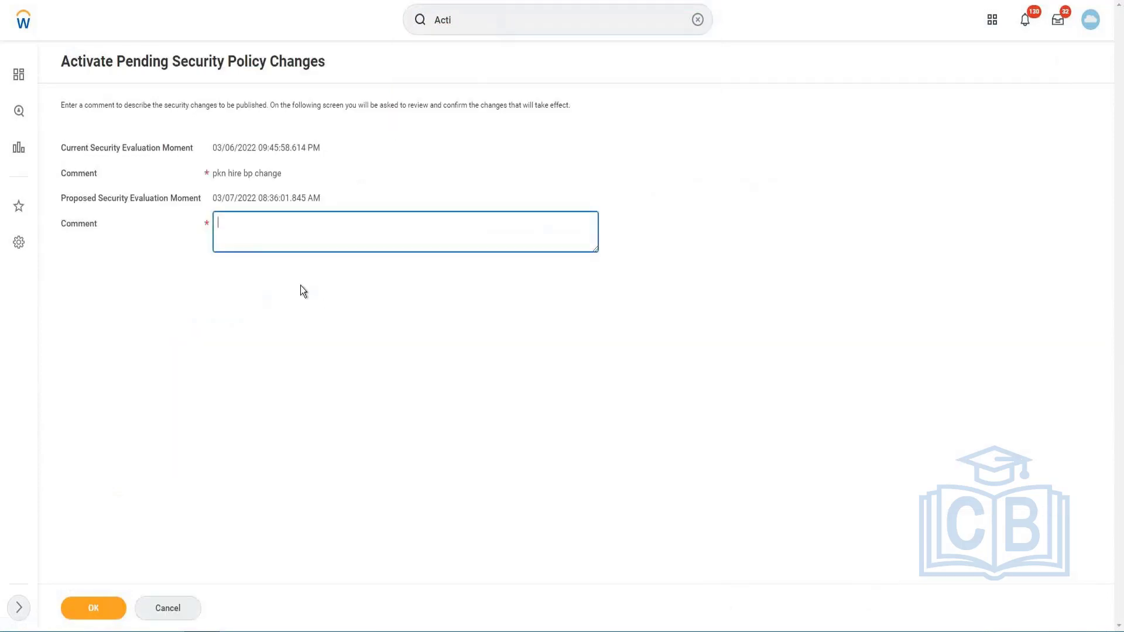
{"action": "type", "text": "a"}
{"action": "left_click", "coordinate": [110, 599]}
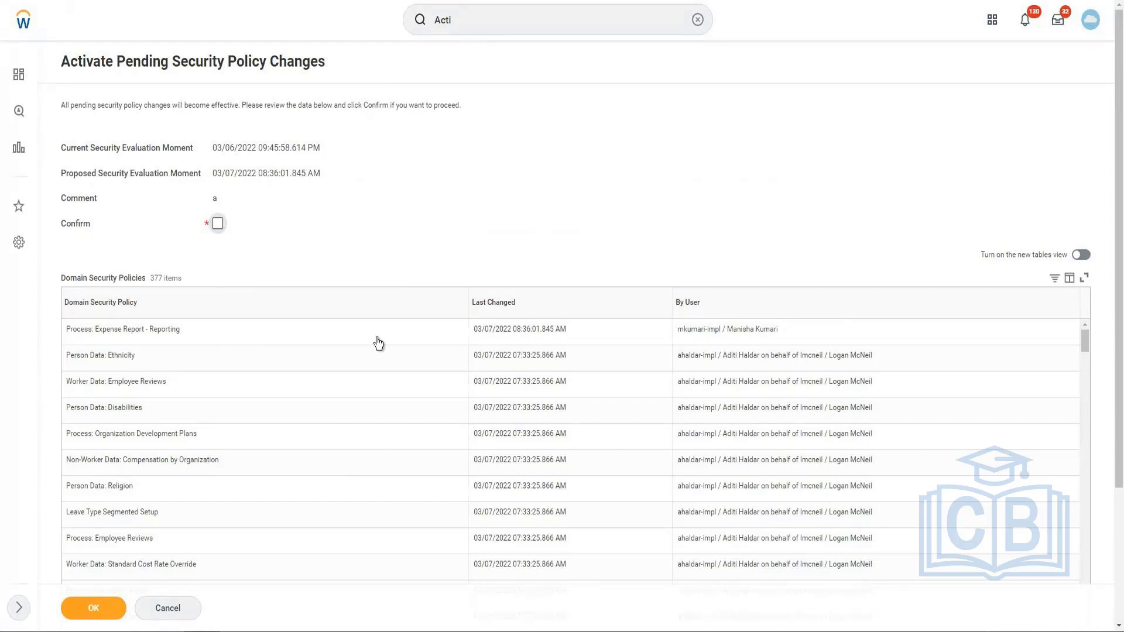
{"action": "key", "text": "space"}
{"action": "left_click", "coordinate": [95, 609]}
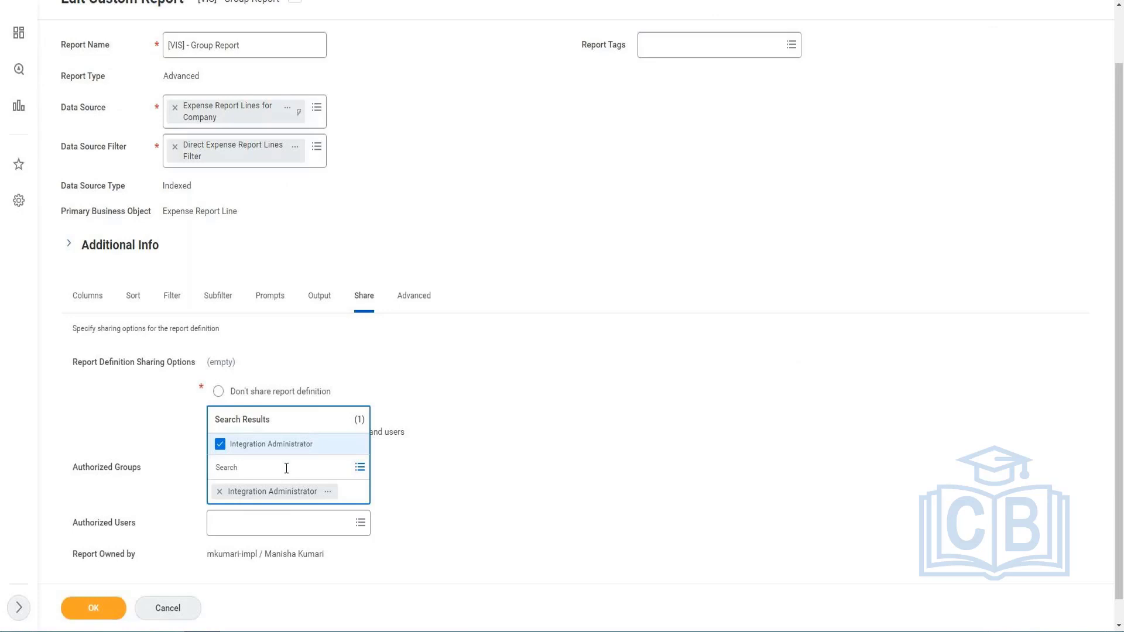
Back in the report's sharing settings, find "hr part" and add HR Partner_LP to the authorized groups
{"action": "type", "text": "hr part"}
{"action": "key", "text": "Return"}
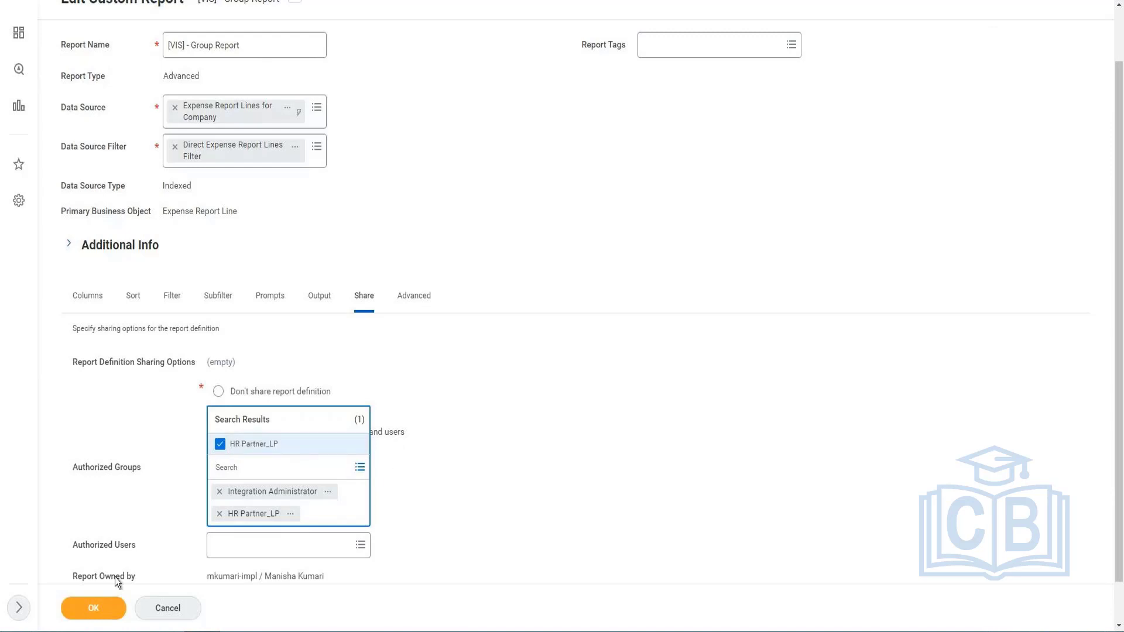
{"action": "left_click", "coordinate": [88, 610]}
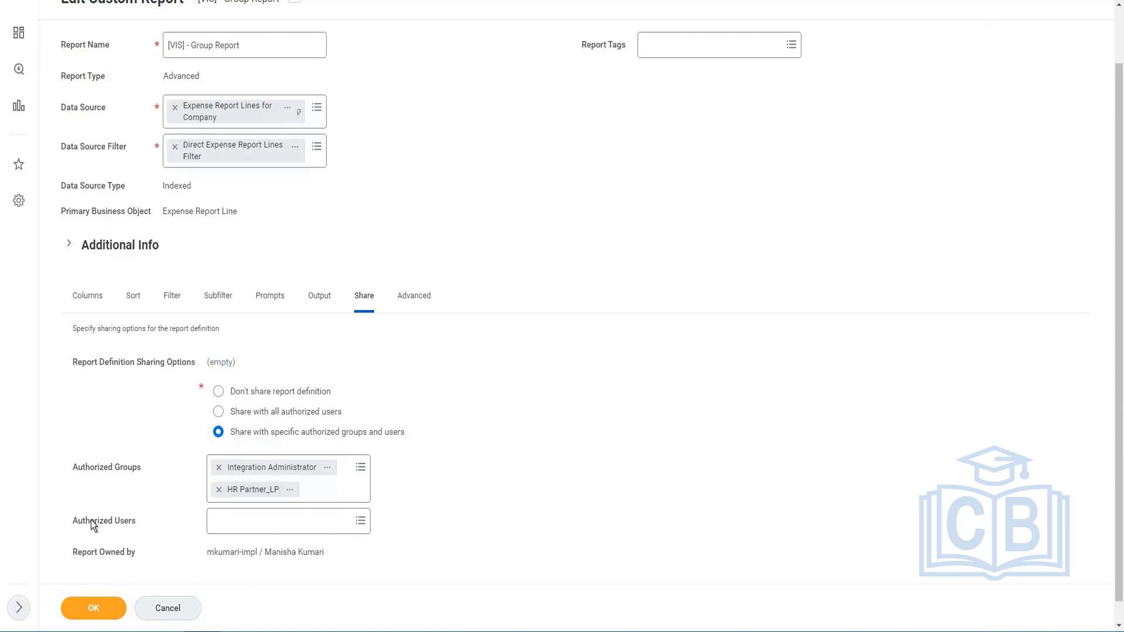
Search the authorized users by the worker's name and add both matching accounts
{"action": "left_click_drag", "start_coordinate": [77, 521], "coordinate": [142, 520]}
{"action": "left_click", "coordinate": [107, 612]}
{"action": "left_click", "coordinate": [742, 423]}
{"action": "left_click", "coordinate": [304, 532]}
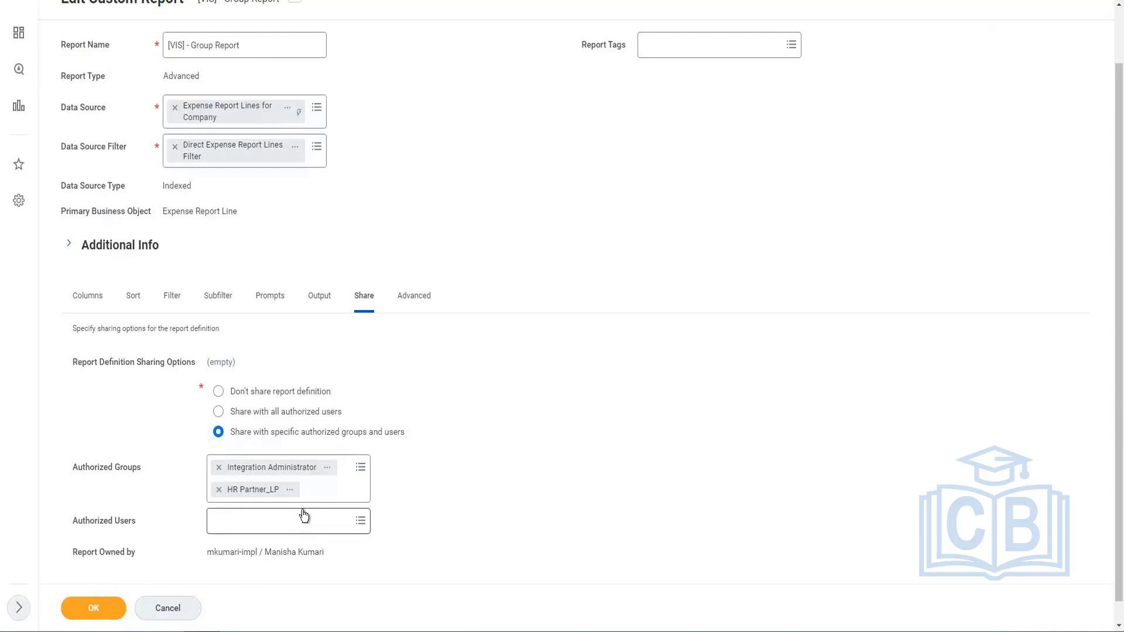
{"action": "type", "text": "logan mc"}
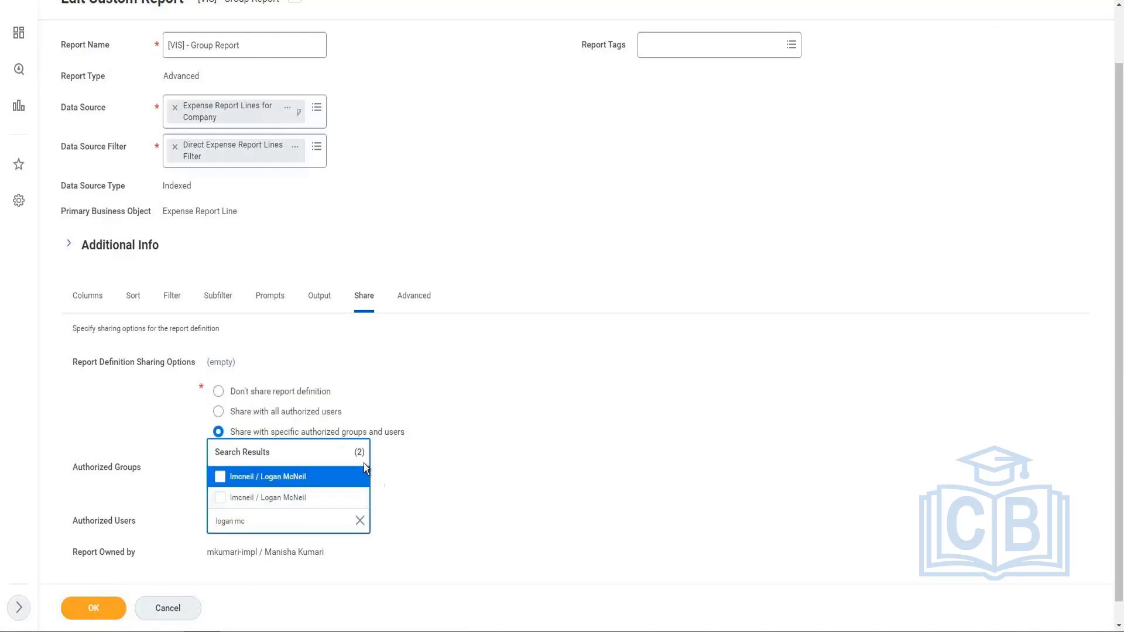
{"action": "left_click", "coordinate": [258, 495]}
{"action": "left_click", "coordinate": [245, 485]}
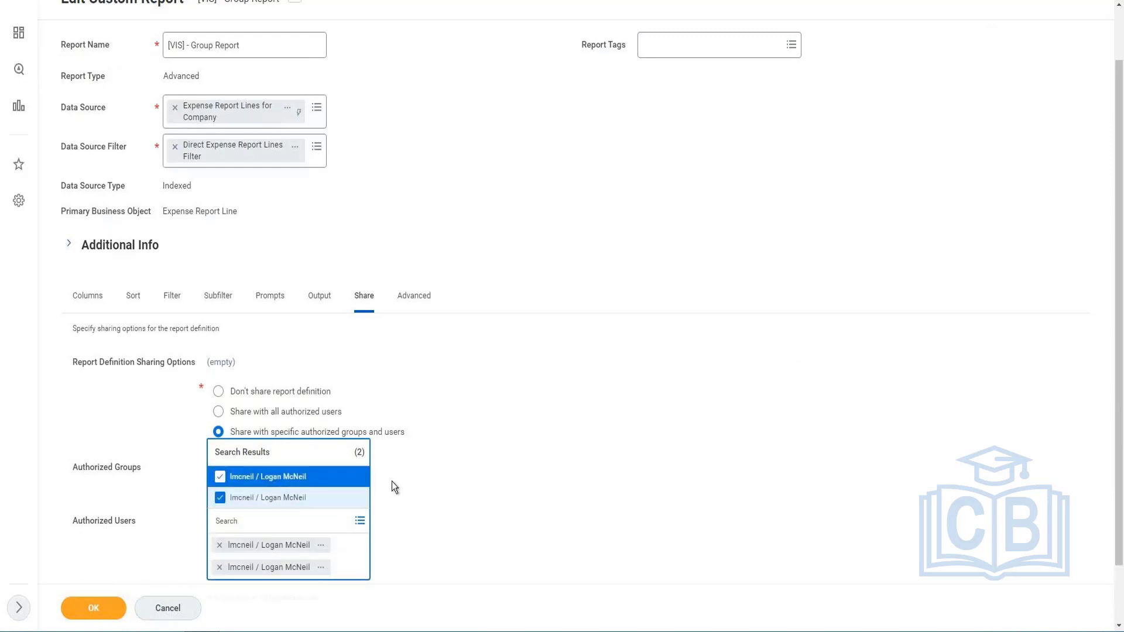
{"action": "left_click", "coordinate": [123, 496]}
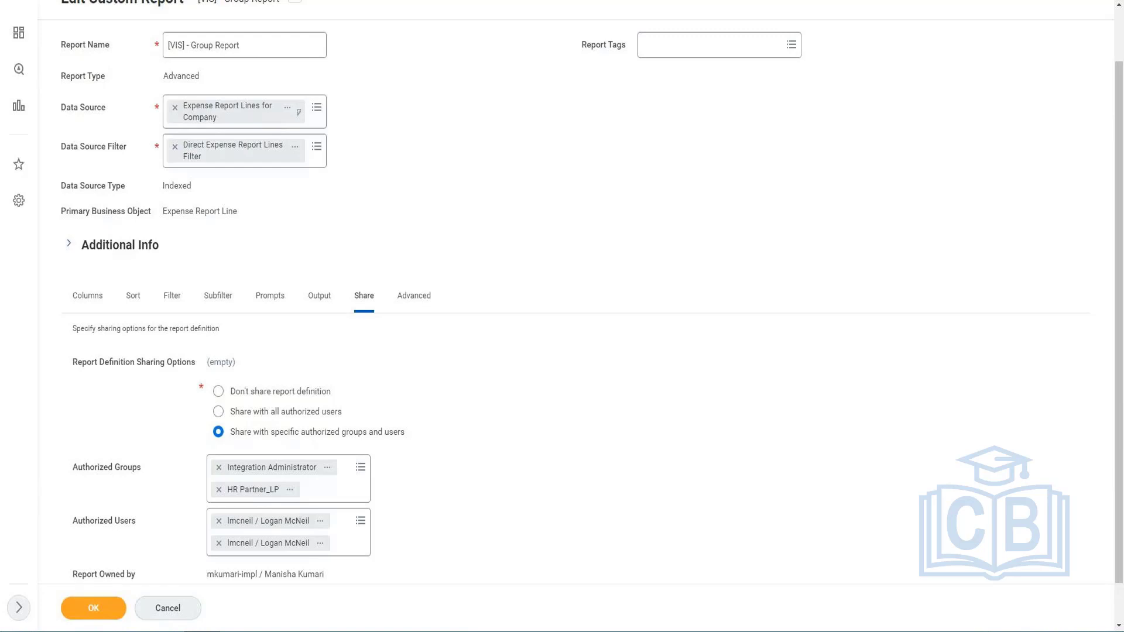
Clear both authorized users, search by the worker's first name and add only the first matching account
{"action": "left_click", "coordinate": [219, 524]}
{"action": "left_click", "coordinate": [219, 526]}
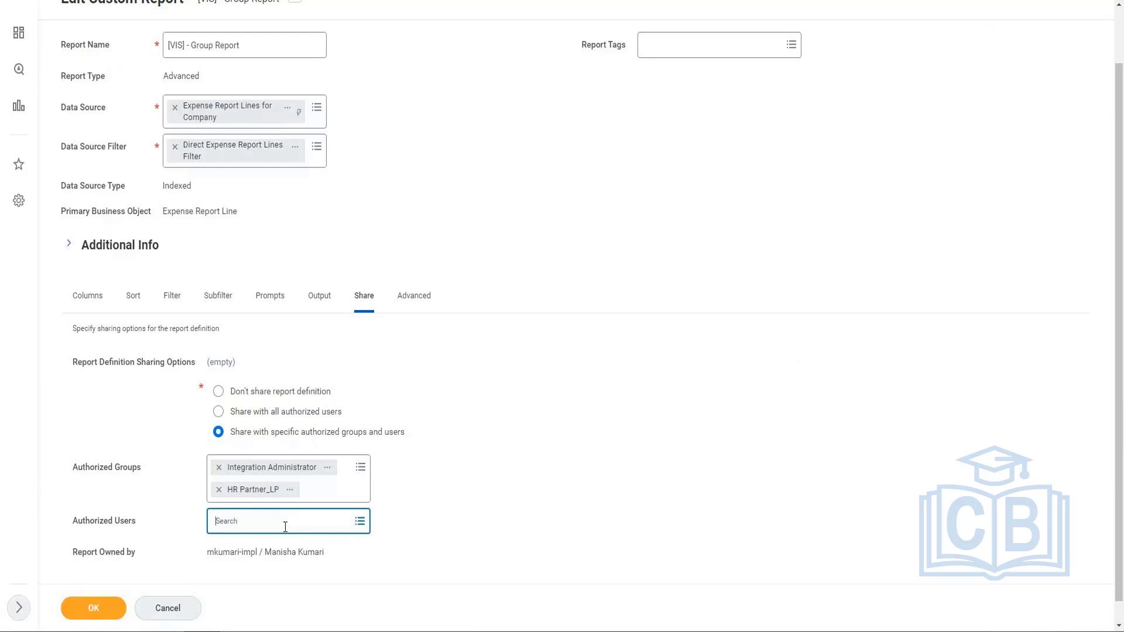
{"action": "left_click", "coordinate": [286, 527]}
{"action": "type", "text": "logan"}
{"action": "key", "text": "Return"}
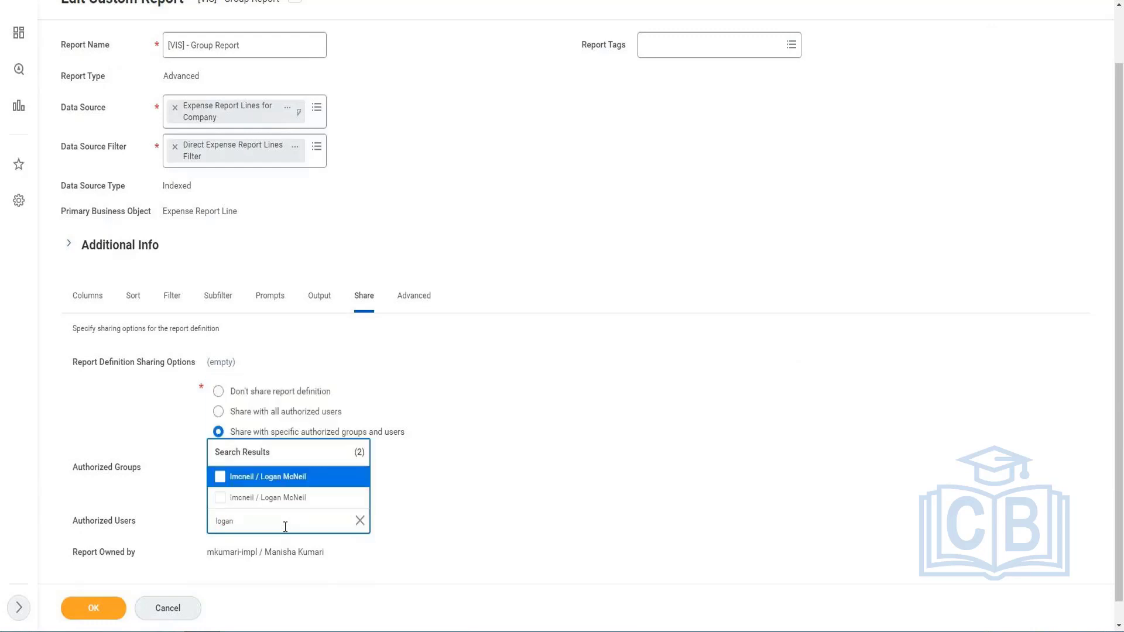
{"action": "left_click", "coordinate": [289, 476]}
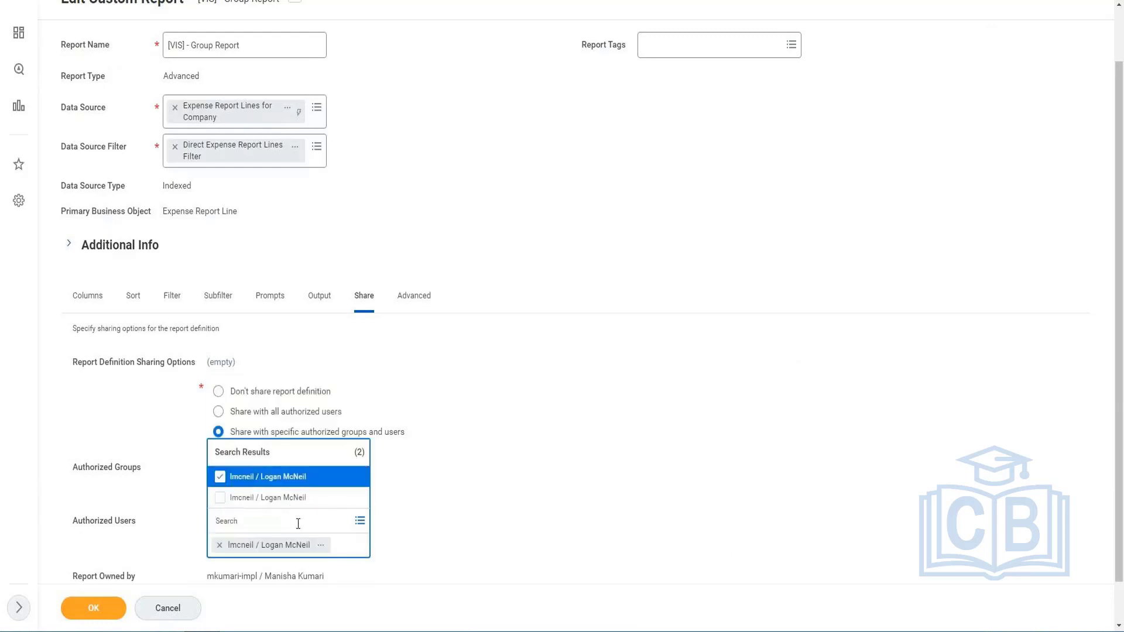
{"action": "left_click", "coordinate": [788, 551]}
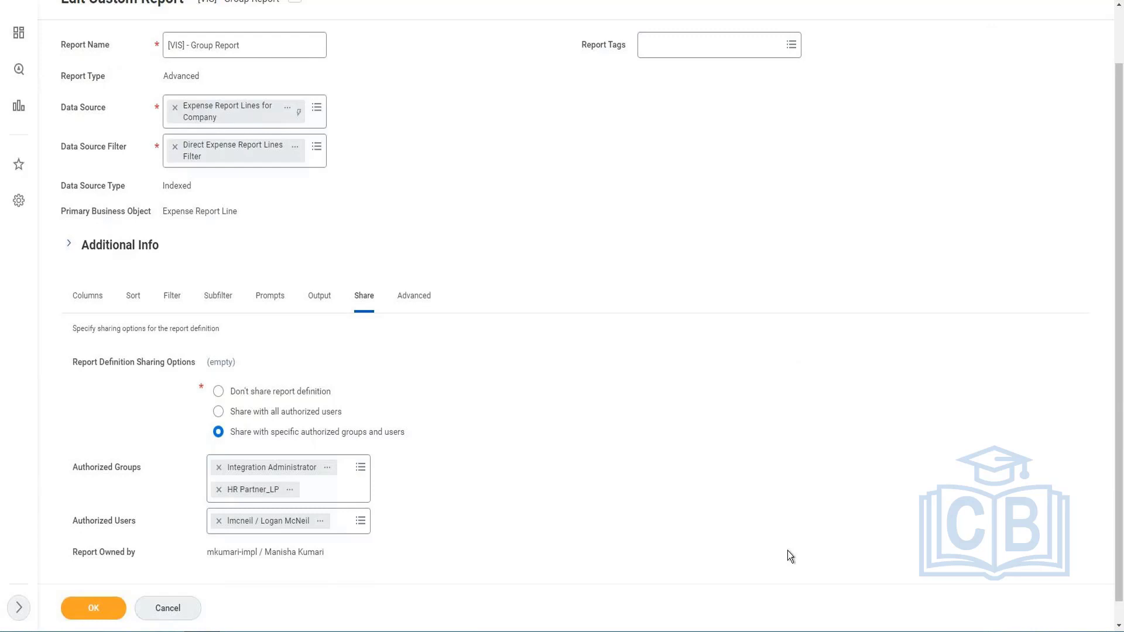
Remove the authorized user and search the authorized users again by the worker's first name
{"action": "left_click", "coordinate": [219, 521]}
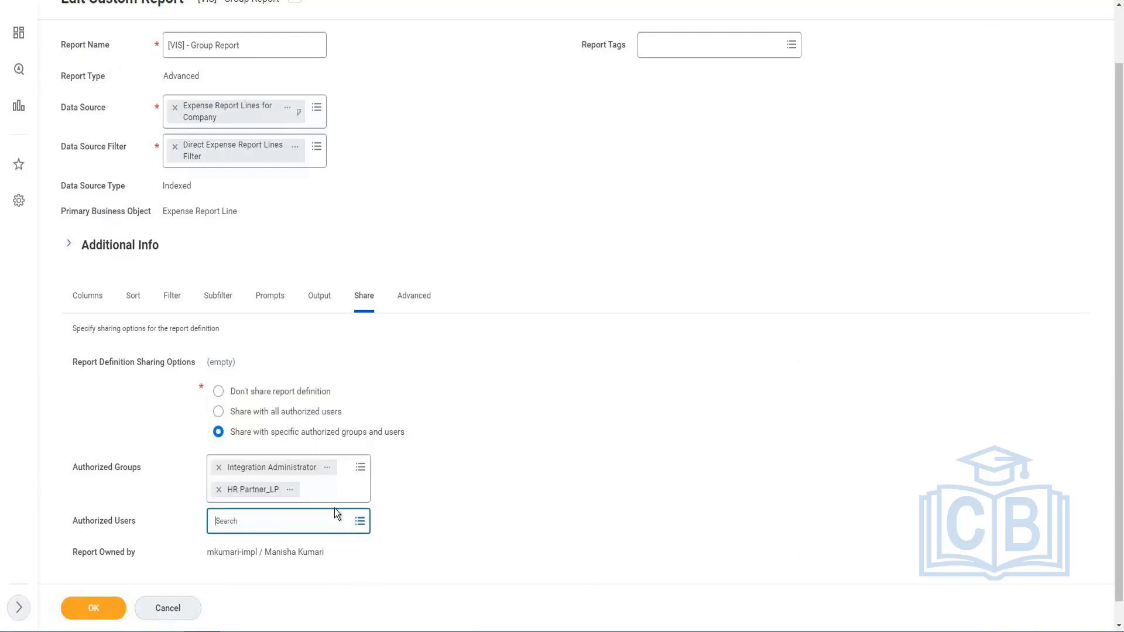
{"action": "left_click", "coordinate": [362, 524]}
{"action": "left_click", "coordinate": [259, 519]}
{"action": "left_click", "coordinate": [259, 519]}
{"action": "type", "text": "logan"}
{"action": "key", "text": "Return"}
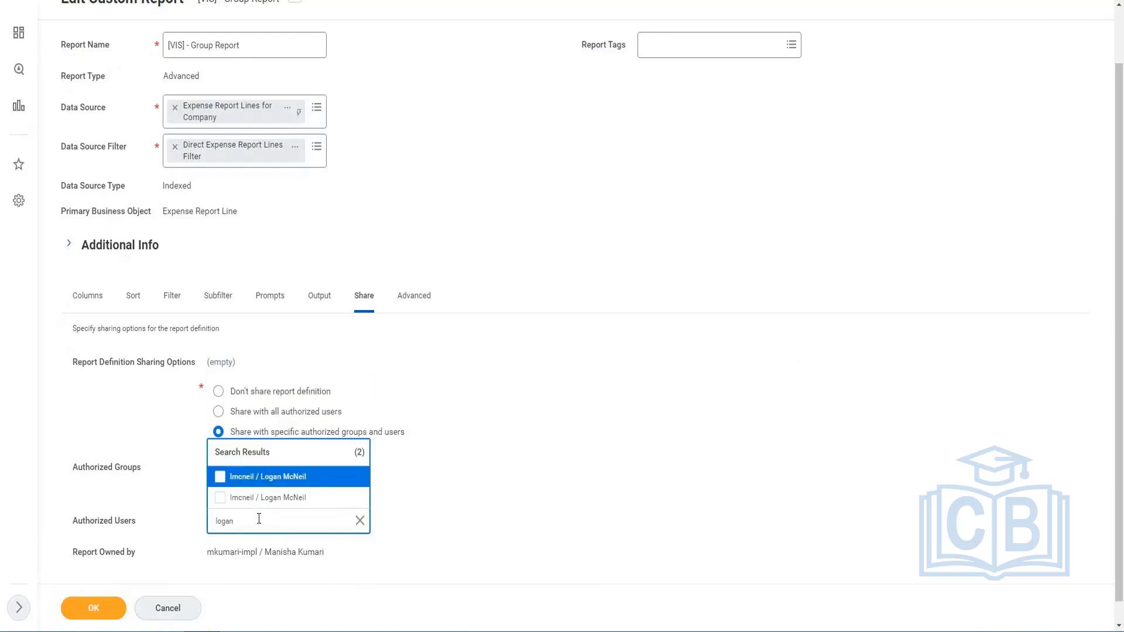